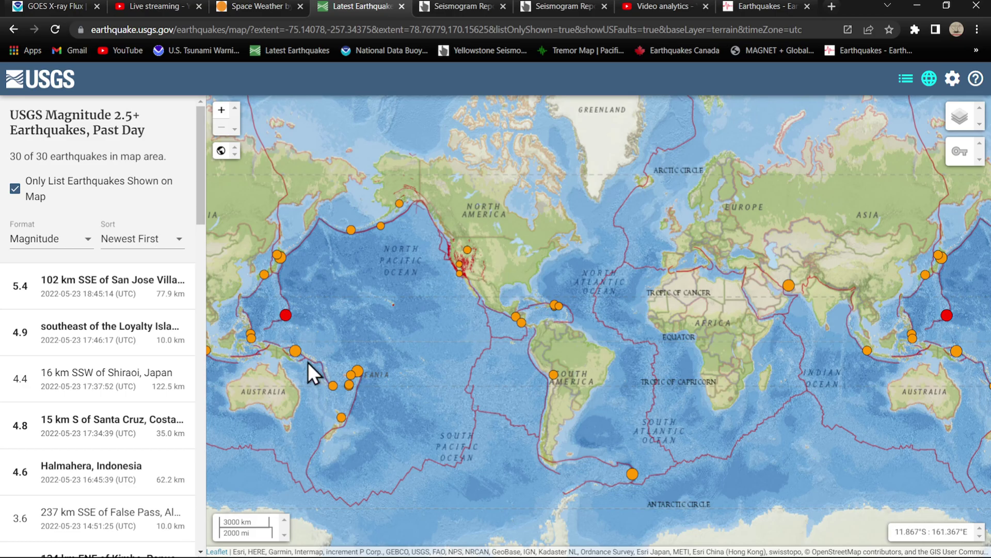
Step: Inspect the earthquake near Guam, then close its details
{"action": "left_click_drag", "start_coordinate": [323, 331], "coordinate": [399, 357]}
{"action": "scroll", "coordinate": [398, 357], "scroll_direction": "up", "scroll_amount": 2}
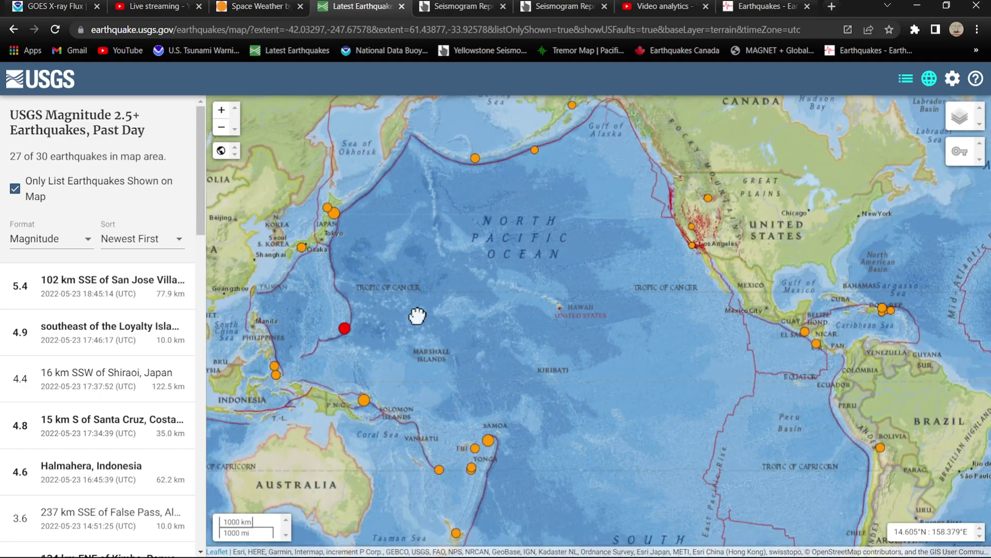
{"action": "scroll", "coordinate": [433, 318], "scroll_direction": "up", "scroll_amount": 2}
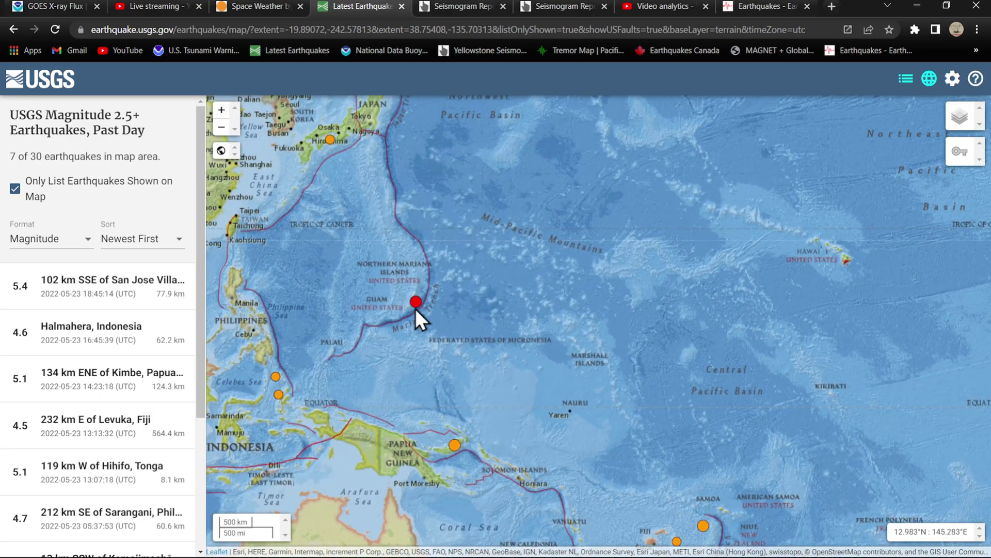
{"action": "left_click", "coordinate": [417, 304]}
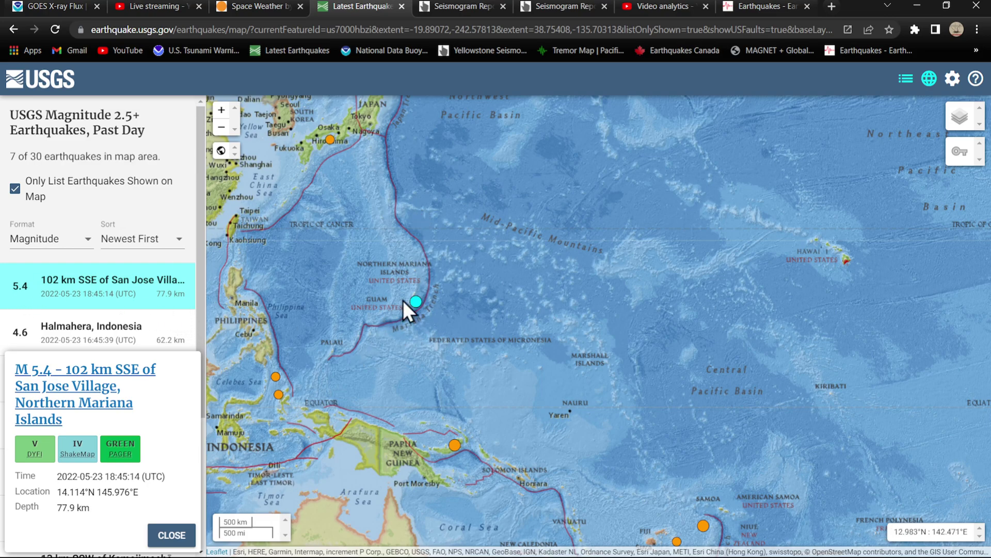
{"action": "left_click", "coordinate": [172, 534]}
{"action": "scroll", "coordinate": [420, 367], "scroll_direction": "down", "scroll_amount": 1}
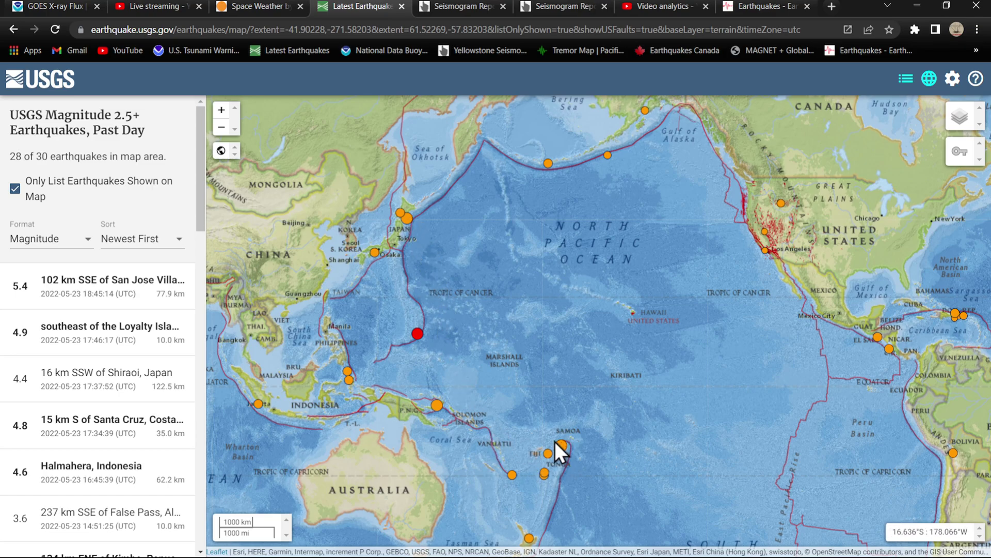
Step: Review the northern Japan quakes: M5.5 Shizunai-furukawachō, Shiraoi and Kamojimachō-jōgejima
{"action": "left_click_drag", "start_coordinate": [570, 385], "coordinate": [553, 338]}
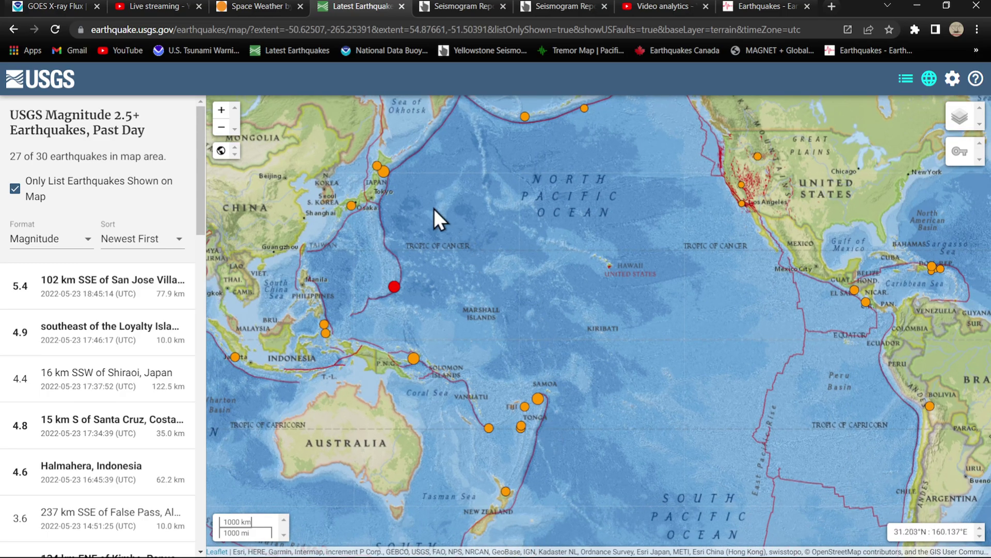
{"action": "left_click_drag", "start_coordinate": [430, 206], "coordinate": [465, 291]}
{"action": "scroll", "coordinate": [462, 287], "scroll_direction": "up", "scroll_amount": 1}
{"action": "scroll", "coordinate": [462, 287], "scroll_direction": "up", "scroll_amount": 1}
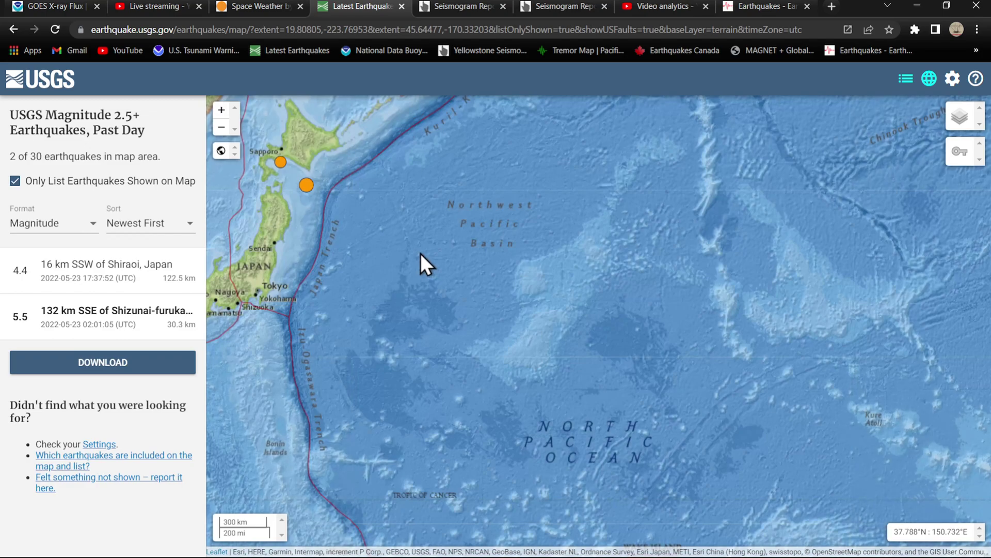
{"action": "left_click_drag", "start_coordinate": [420, 253], "coordinate": [476, 301]}
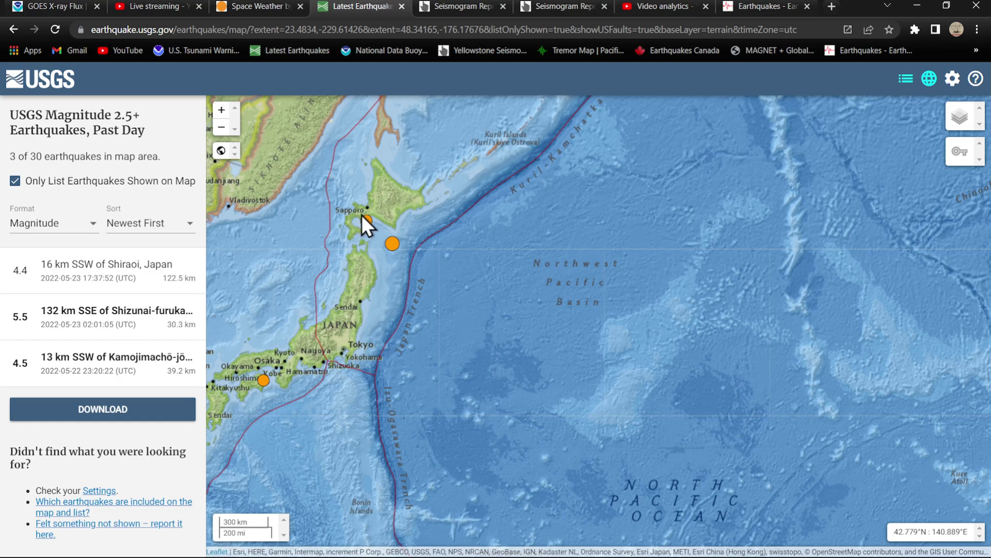
{"action": "left_click", "coordinate": [81, 316]}
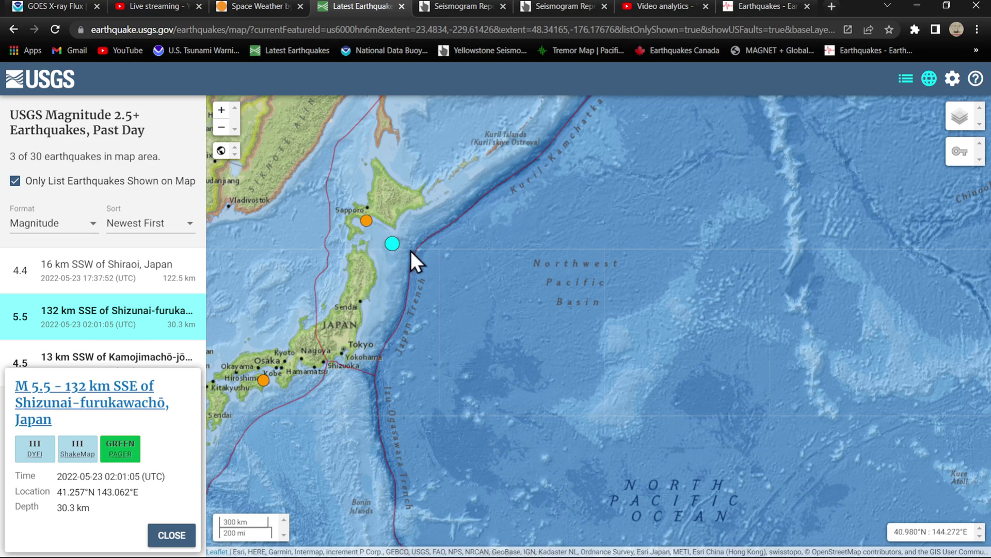
{"action": "left_click", "coordinate": [101, 270]}
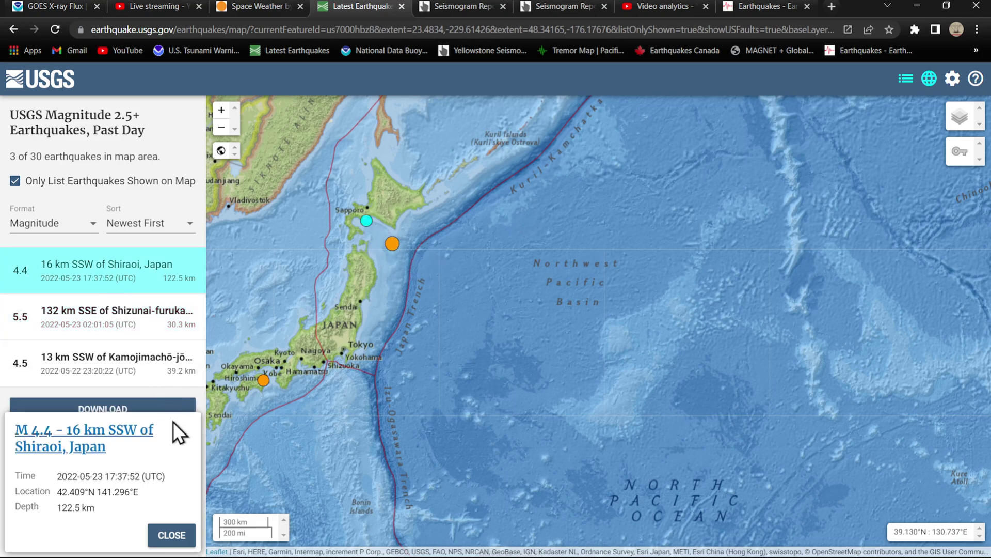
{"action": "left_click", "coordinate": [120, 363]}
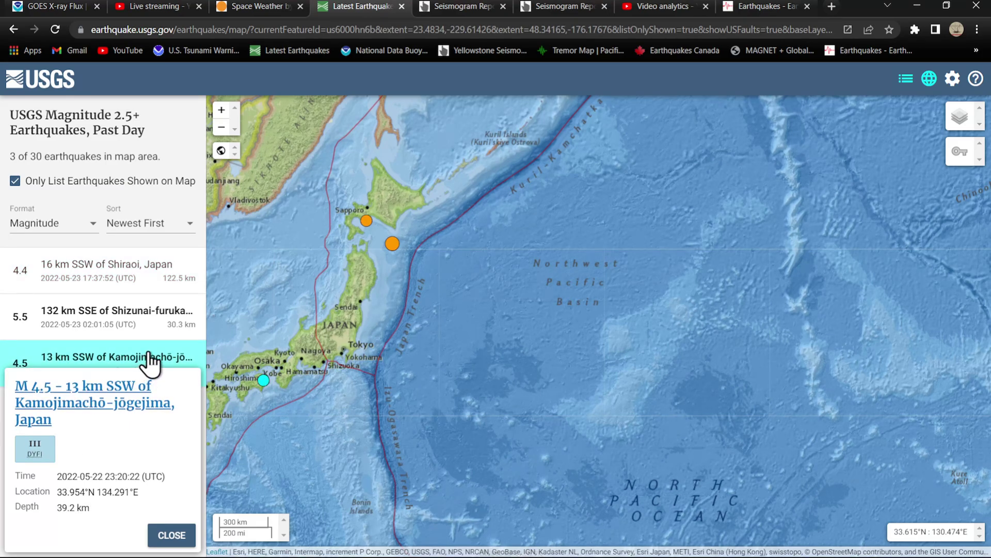
{"action": "left_click", "coordinate": [171, 534]}
{"action": "left_click", "coordinate": [221, 151]}
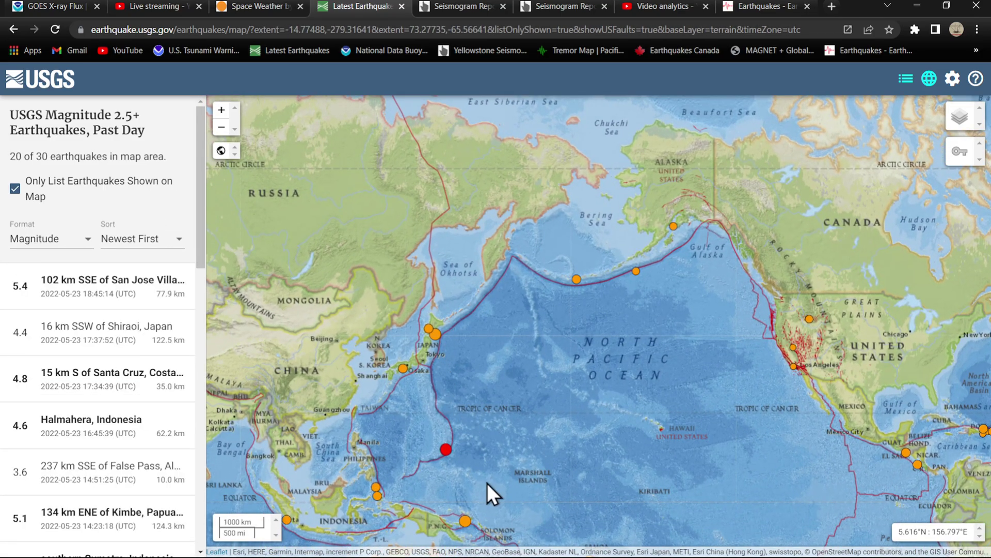
Step: Check the Hihifo, Tonga quake, then open the M4.5 quake 16 km SW of Maketu
{"action": "left_click_drag", "start_coordinate": [491, 486], "coordinate": [492, 369]}
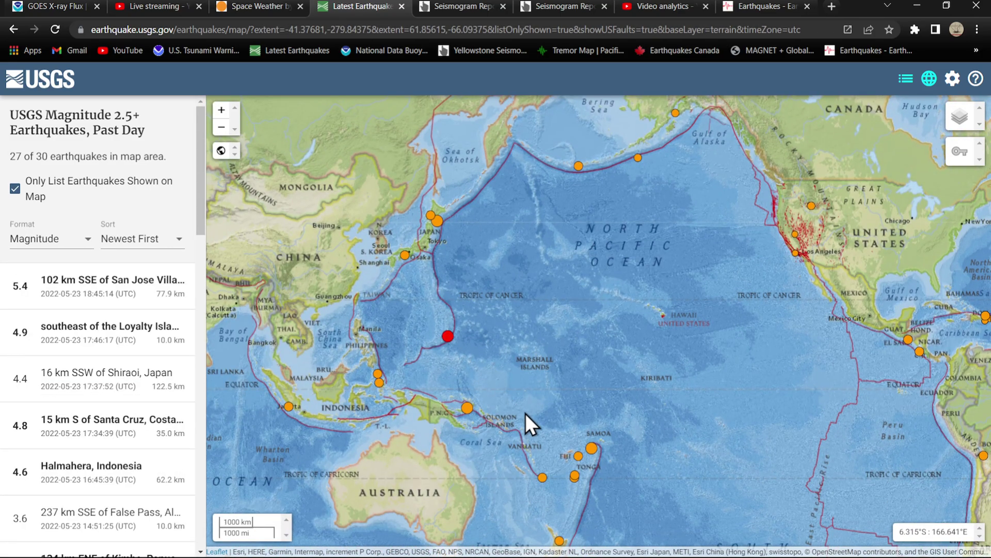
{"action": "left_click_drag", "start_coordinate": [525, 413], "coordinate": [445, 340]}
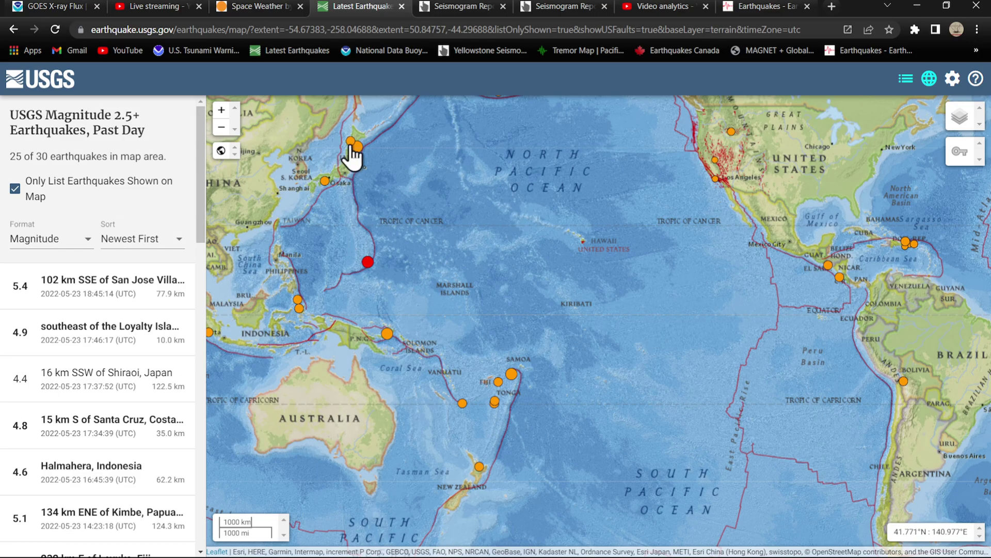
{"action": "left_click_drag", "start_coordinate": [560, 431], "coordinate": [533, 313]}
{"action": "scroll", "coordinate": [488, 280], "scroll_direction": "up", "scroll_amount": 1}
{"action": "scroll", "coordinate": [489, 279], "scroll_direction": "up", "scroll_amount": 1}
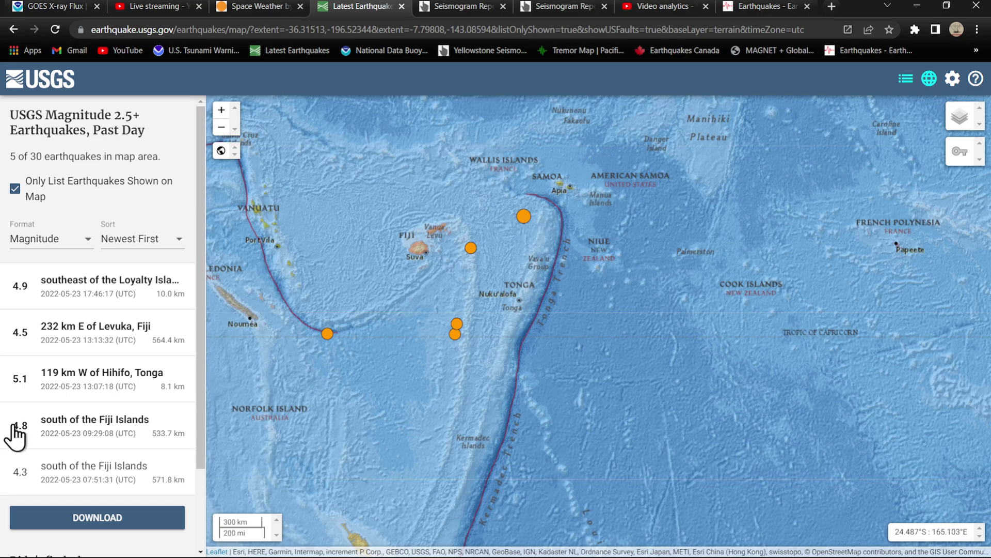
{"action": "left_click", "coordinate": [45, 388]}
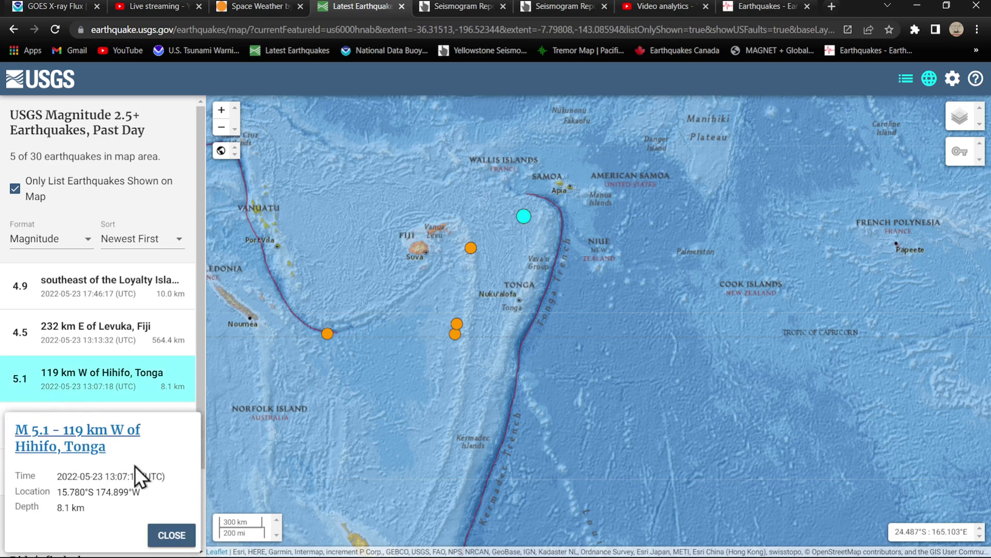
{"action": "left_click", "coordinate": [171, 534]}
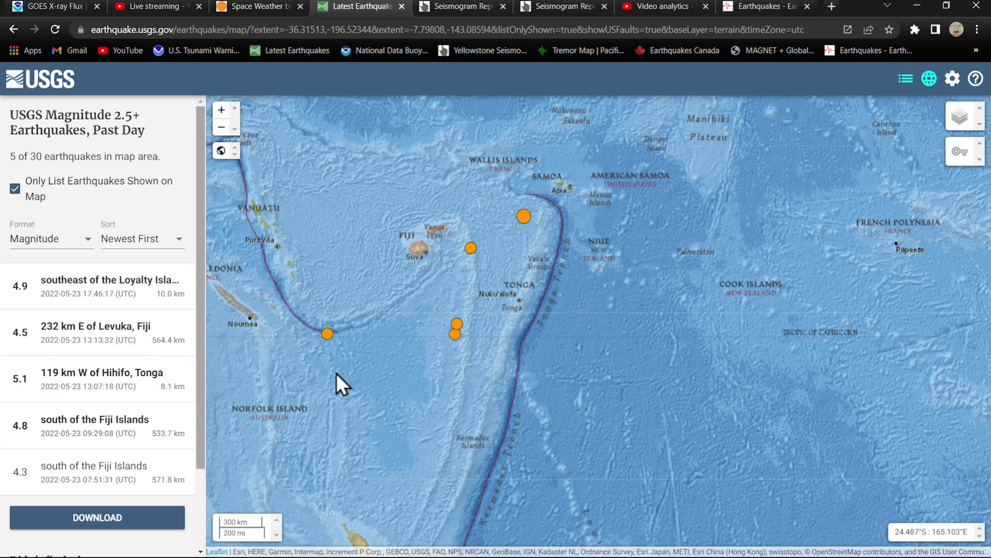
{"action": "scroll", "coordinate": [542, 300], "scroll_direction": "down", "scroll_amount": 1}
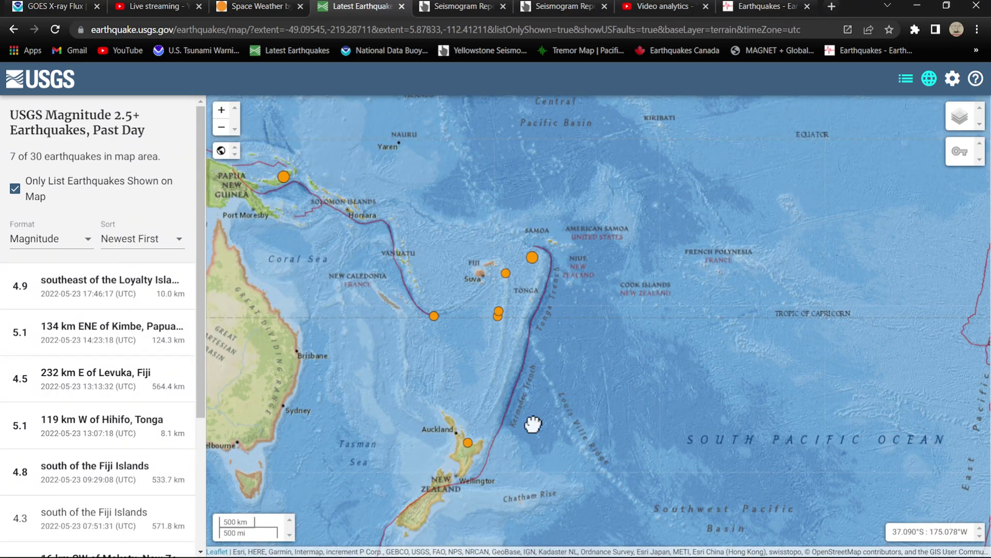
{"action": "scroll", "coordinate": [492, 418], "scroll_direction": "up", "scroll_amount": 1}
{"action": "scroll", "coordinate": [492, 415], "scroll_direction": "up", "scroll_amount": 2}
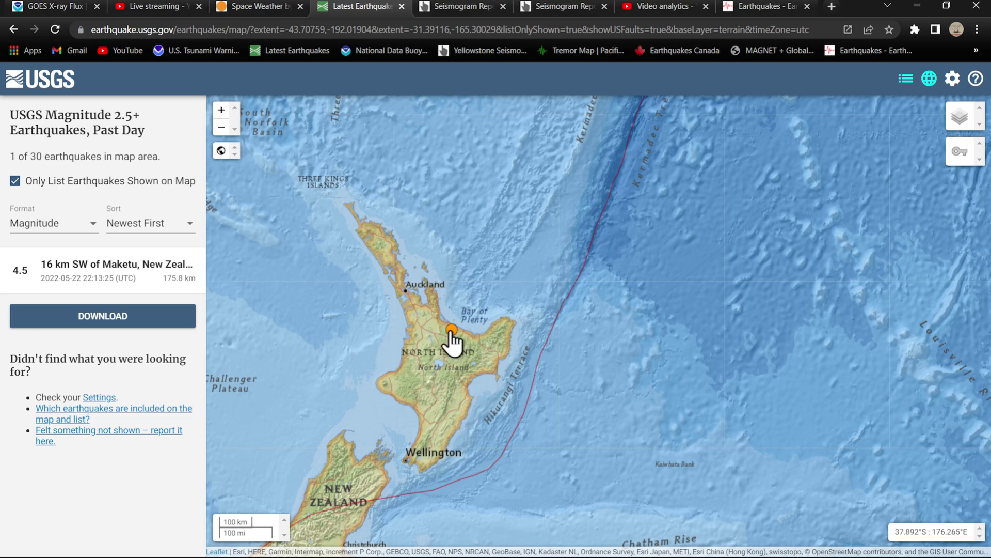
{"action": "left_click", "coordinate": [459, 338]}
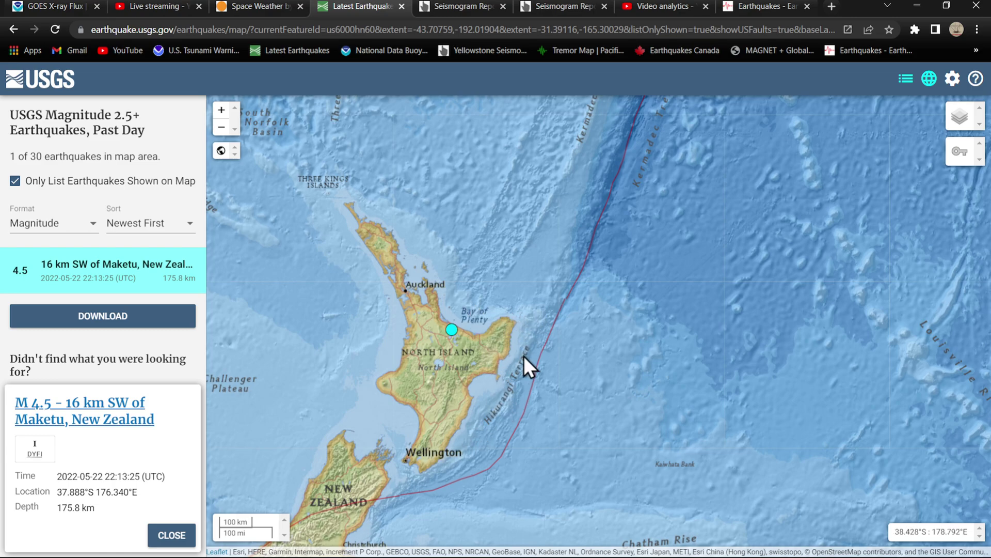
{"action": "scroll", "coordinate": [560, 324], "scroll_direction": "down", "scroll_amount": 3}
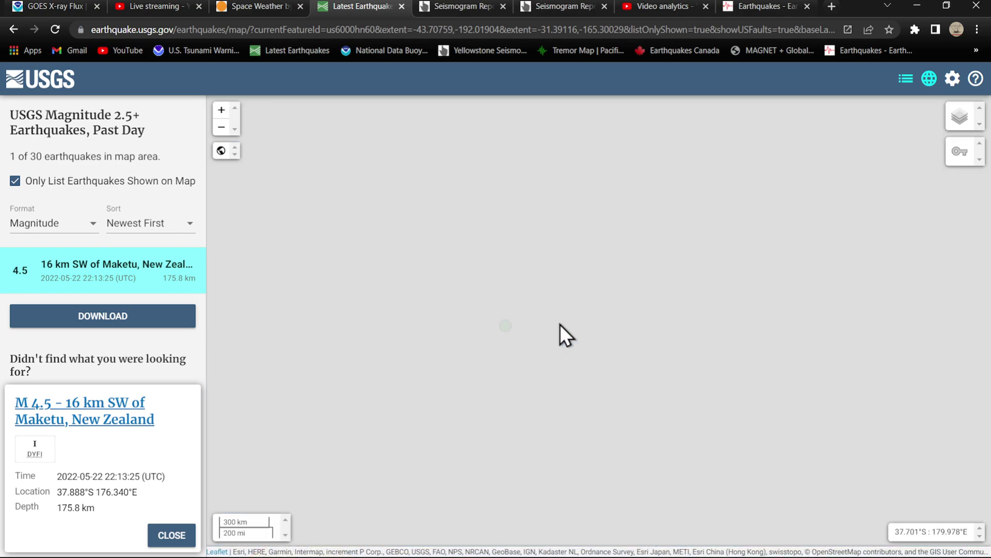
{"action": "scroll", "coordinate": [560, 323], "scroll_direction": "down", "scroll_amount": 3}
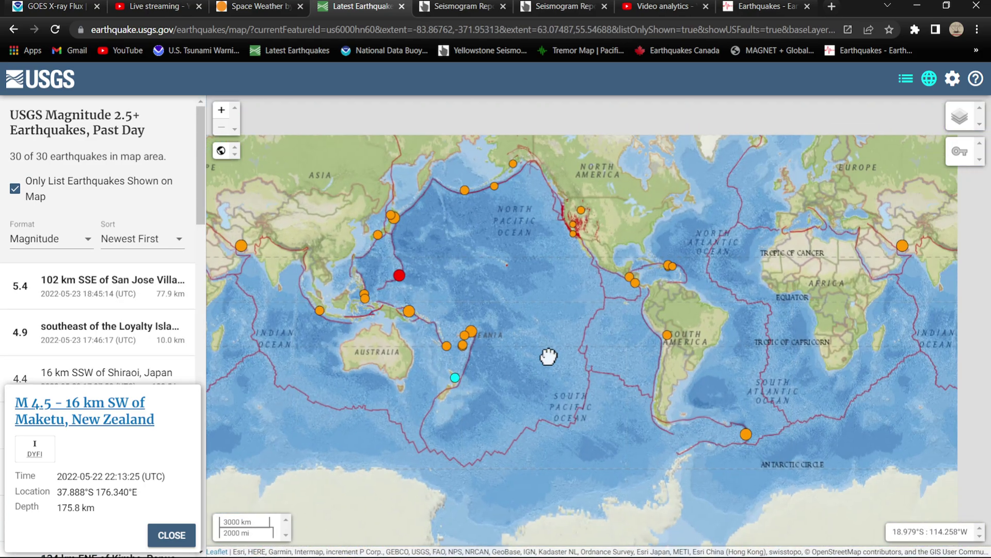
{"action": "scroll", "coordinate": [570, 365], "scroll_direction": "up", "scroll_amount": 2}
{"action": "scroll", "coordinate": [632, 370], "scroll_direction": "up", "scroll_amount": 2}
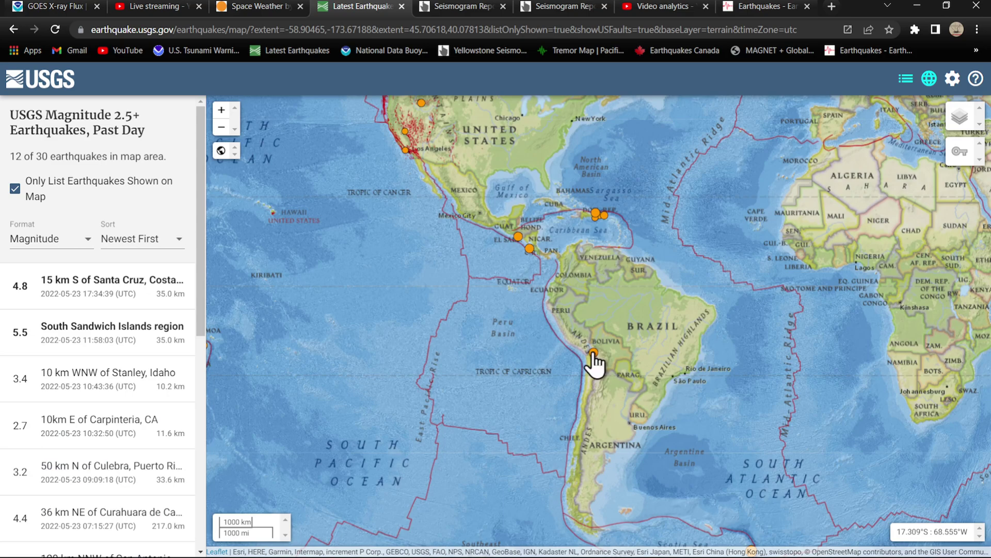
Step: Inspect the M4.4 Curahuara de Carangas, Bolivia quake and the South Sandwich Islands area
{"action": "left_click", "coordinate": [594, 353]}
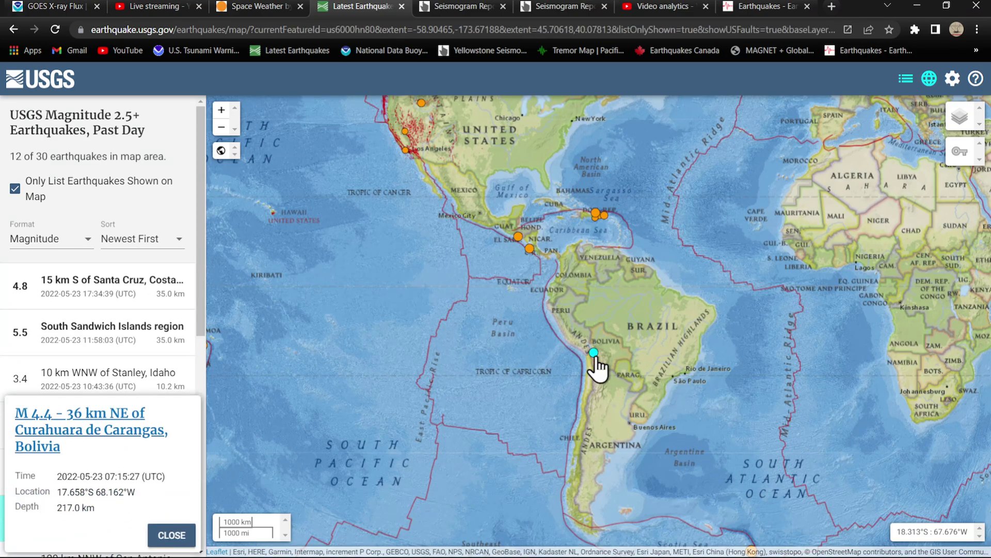
{"action": "left_click_drag", "start_coordinate": [727, 452], "coordinate": [661, 443]}
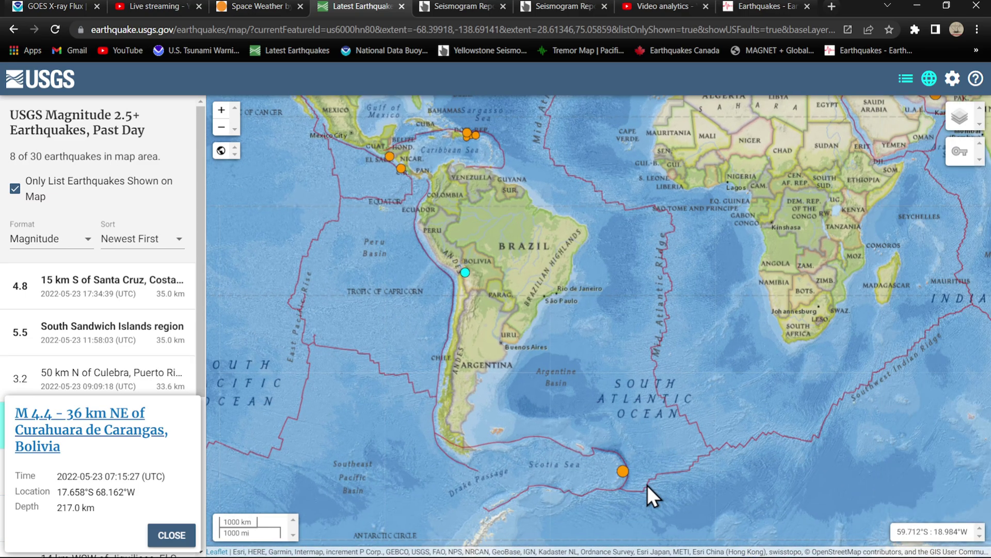
{"action": "scroll", "coordinate": [647, 485], "scroll_direction": "up", "scroll_amount": 3}
{"action": "scroll", "coordinate": [645, 483], "scroll_direction": "up", "scroll_amount": 2}
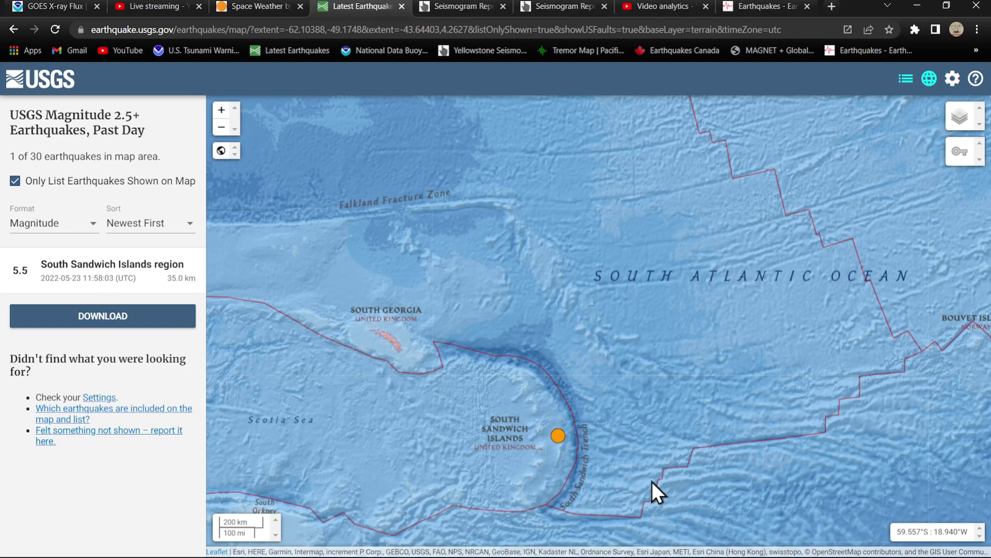
{"action": "scroll", "coordinate": [589, 422], "scroll_direction": "down", "scroll_amount": 3}
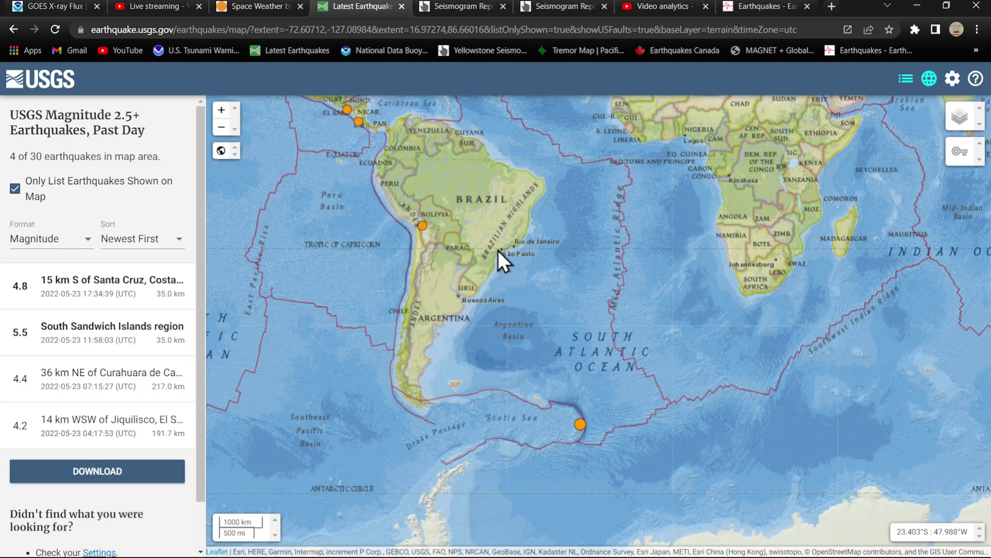
{"action": "left_click_drag", "start_coordinate": [498, 250], "coordinate": [516, 367]}
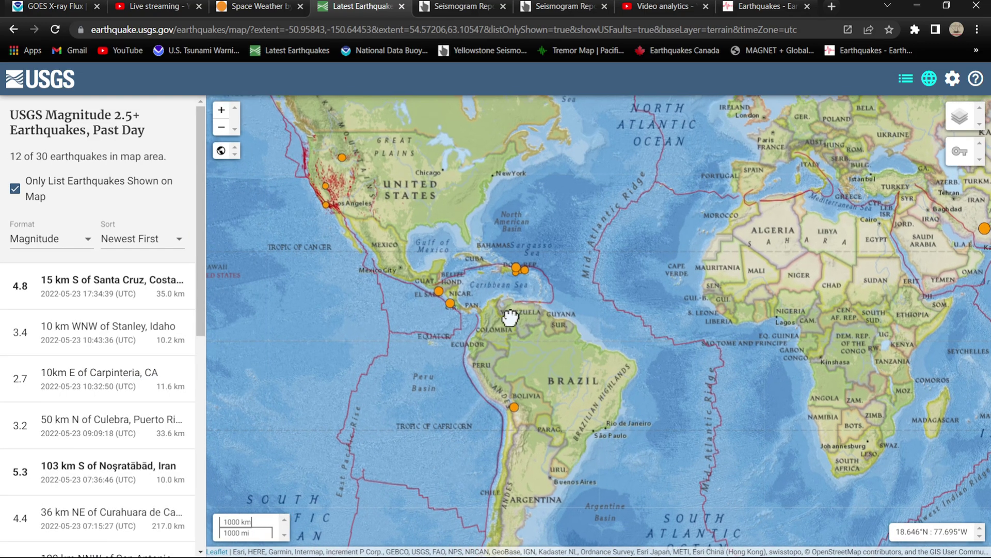
{"action": "scroll", "coordinate": [496, 351], "scroll_direction": "up", "scroll_amount": 2}
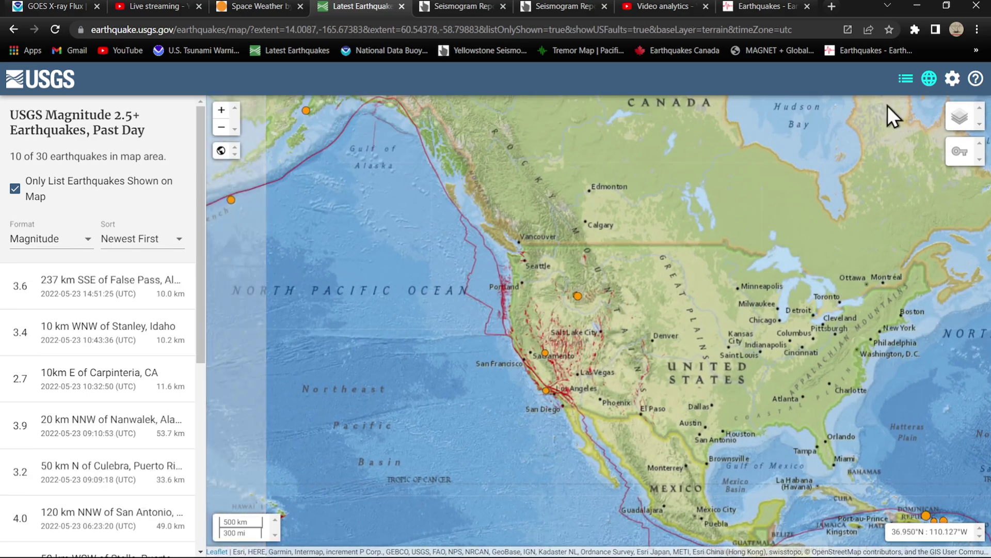
Step: Show all-magnitude U.S. quakes for the past day and inspect the M2.2 Carlton, Oregon quake
{"action": "left_click", "coordinate": [952, 78]}
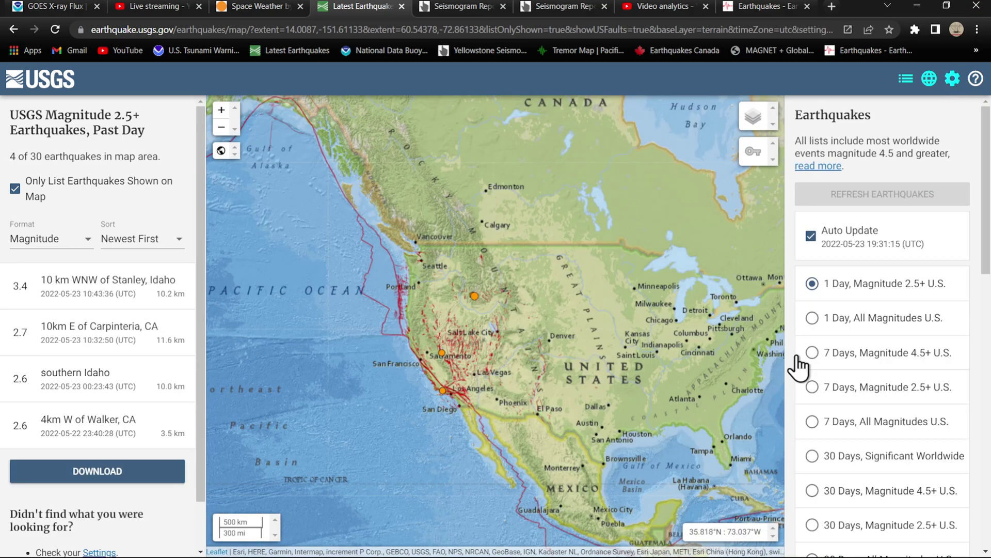
{"action": "left_click", "coordinate": [812, 318]}
{"action": "scroll", "coordinate": [443, 316], "scroll_direction": "up", "scroll_amount": 2}
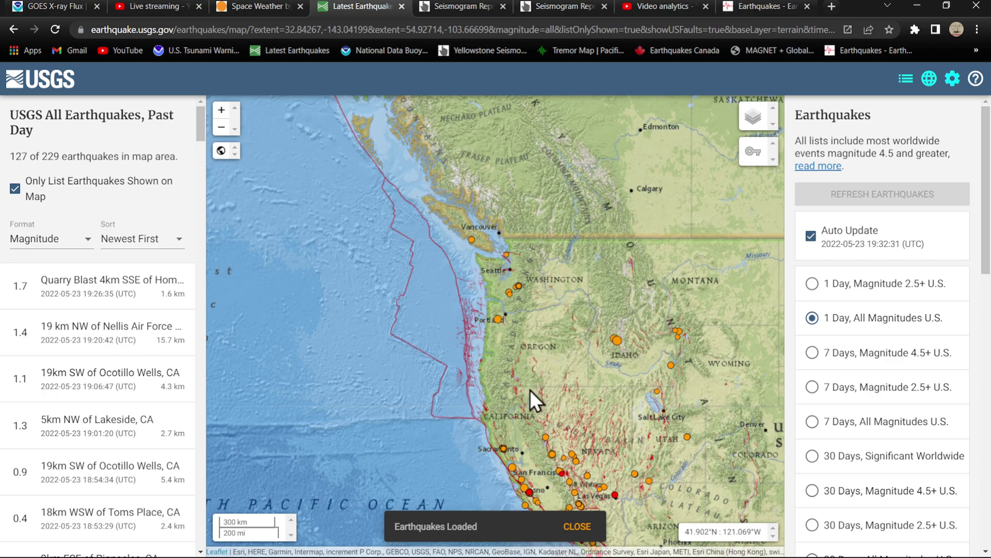
{"action": "scroll", "coordinate": [529, 380], "scroll_direction": "up", "scroll_amount": 2}
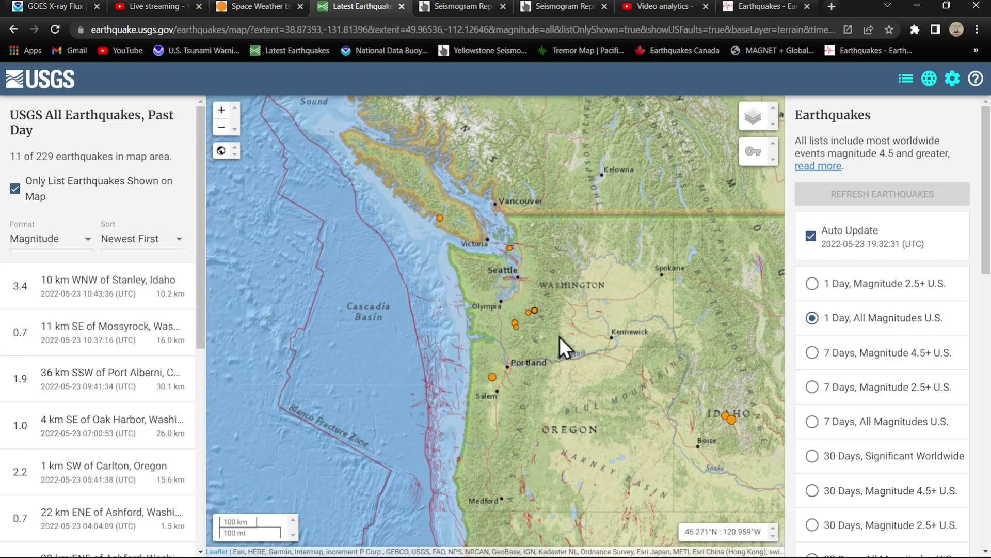
{"action": "scroll", "coordinate": [559, 337], "scroll_direction": "up", "scroll_amount": 2}
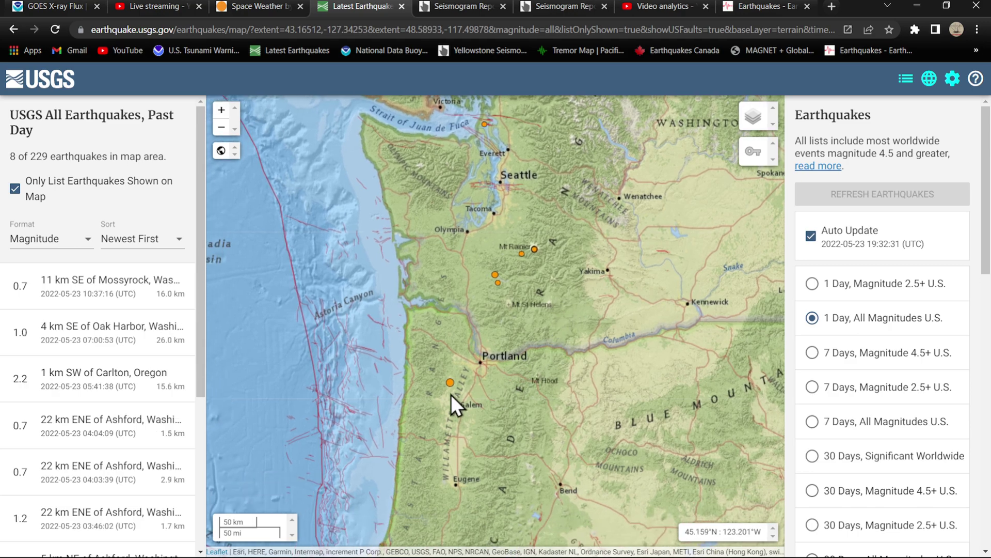
{"action": "scroll", "coordinate": [452, 394], "scroll_direction": "up", "scroll_amount": 1}
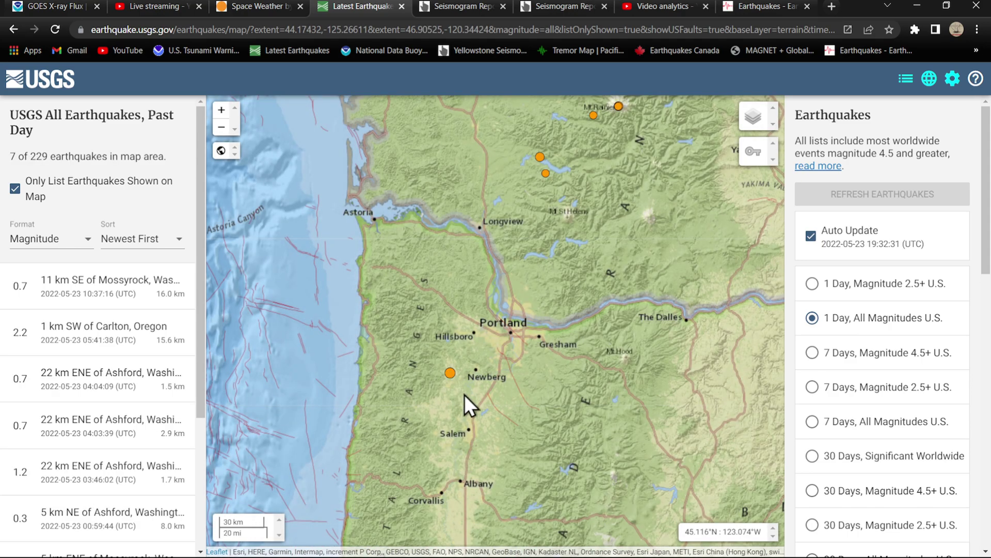
{"action": "left_click", "coordinate": [451, 373]}
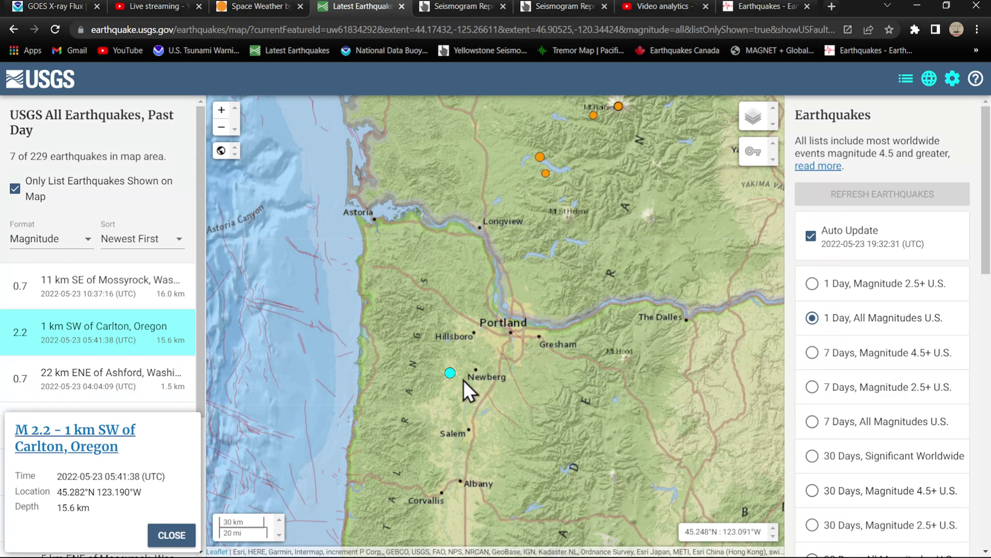
{"action": "scroll", "coordinate": [464, 380], "scroll_direction": "down", "scroll_amount": 1}
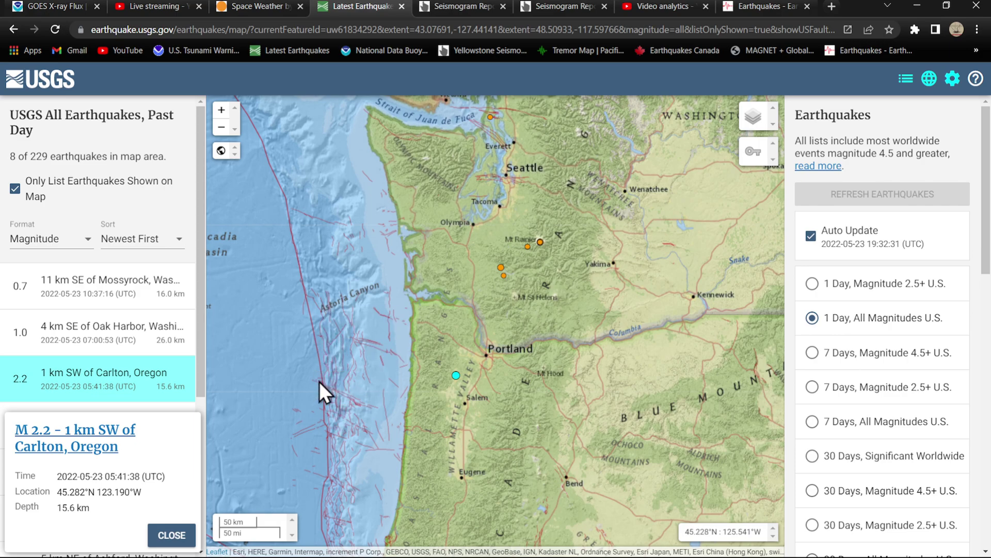
{"action": "mouse_move", "coordinate": [330, 365]}
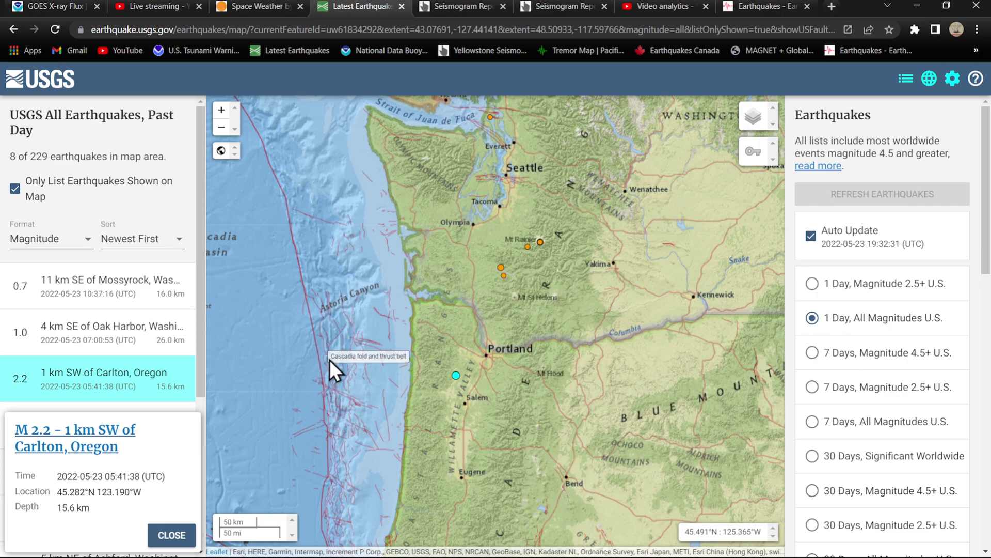
{"action": "scroll", "coordinate": [551, 265], "scroll_direction": "up", "scroll_amount": 1}
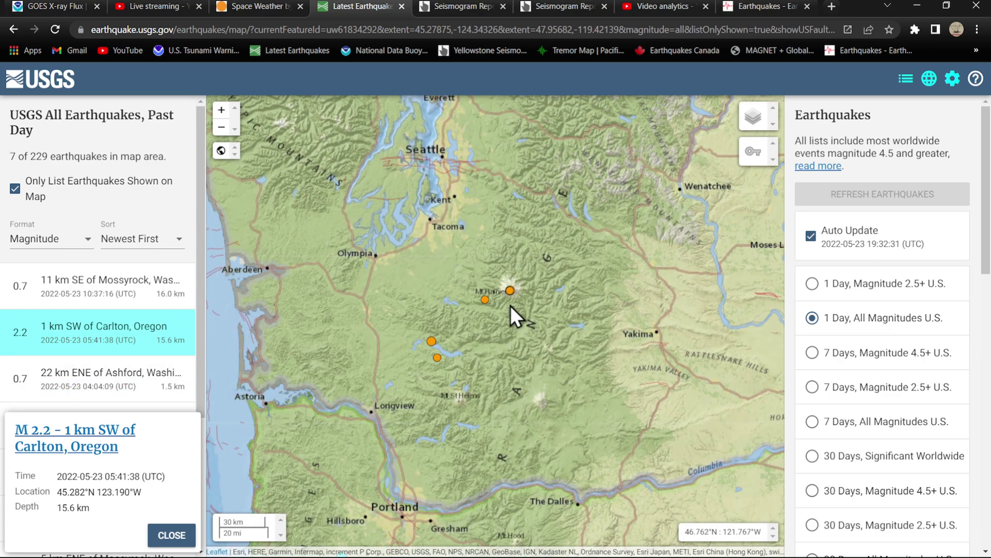
{"action": "scroll", "coordinate": [511, 305], "scroll_direction": "up", "scroll_amount": 1}
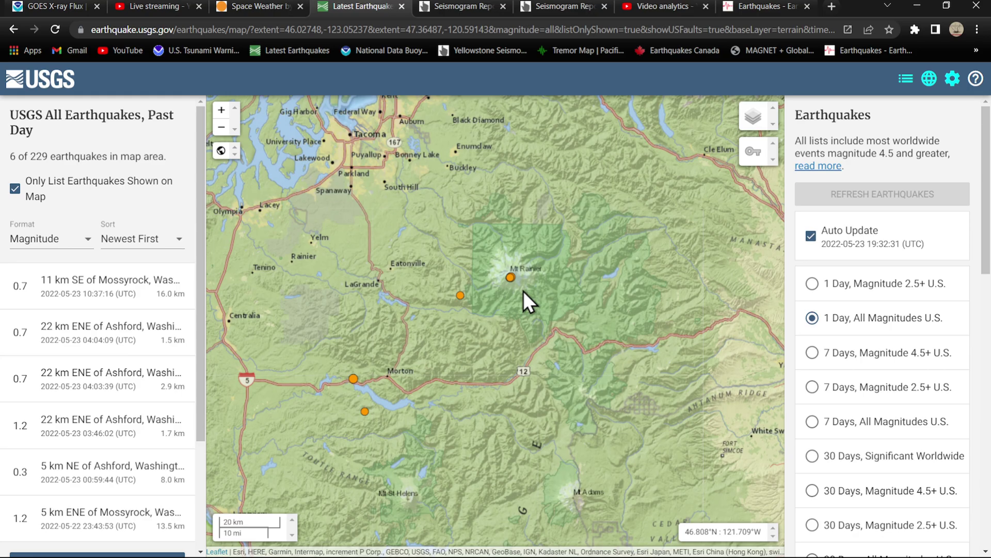
{"action": "scroll", "coordinate": [523, 291], "scroll_direction": "up", "scroll_amount": 1}
{"action": "scroll", "coordinate": [523, 290], "scroll_direction": "up", "scroll_amount": 1}
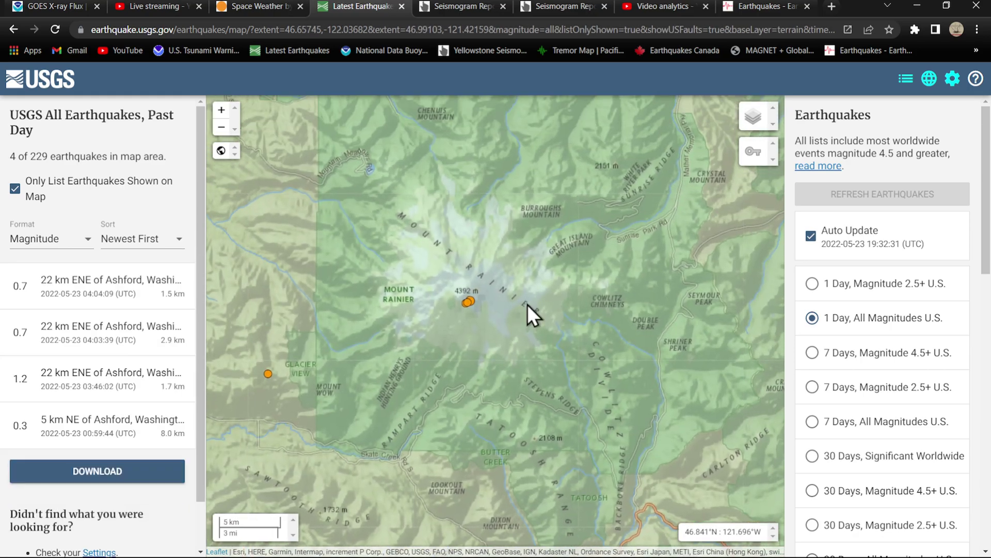
{"action": "scroll", "coordinate": [528, 305], "scroll_direction": "down", "scroll_amount": 1}
{"action": "scroll", "coordinate": [528, 303], "scroll_direction": "down", "scroll_amount": 1}
{"action": "scroll", "coordinate": [529, 302], "scroll_direction": "down", "scroll_amount": 1}
{"action": "scroll", "coordinate": [529, 302], "scroll_direction": "down", "scroll_amount": 1}
{"action": "left_click_drag", "start_coordinate": [514, 175], "coordinate": [548, 283]}
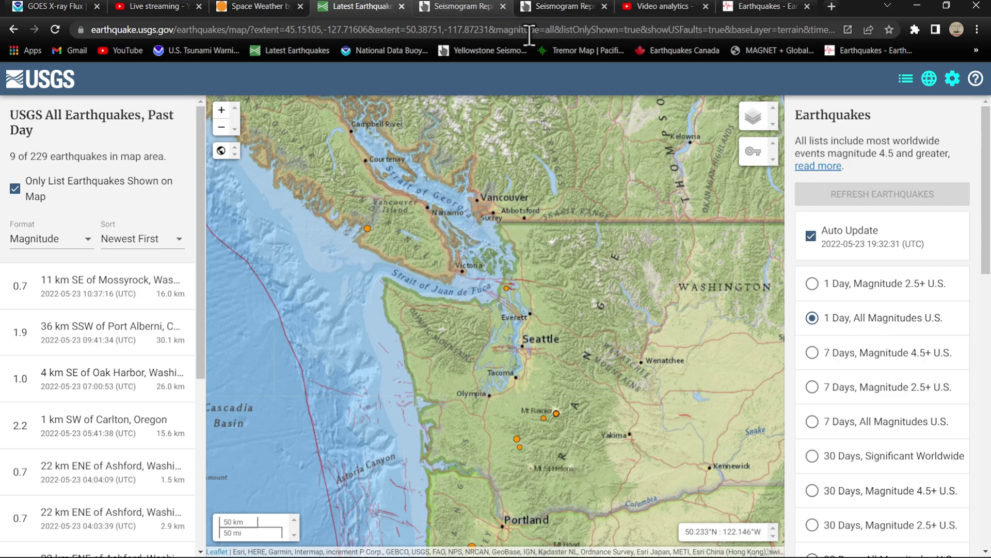
Step: View the PNSN map of 654 tremor epicenters for 2022-05-22 and its volcano seismicity list
{"action": "left_click", "coordinate": [579, 50]}
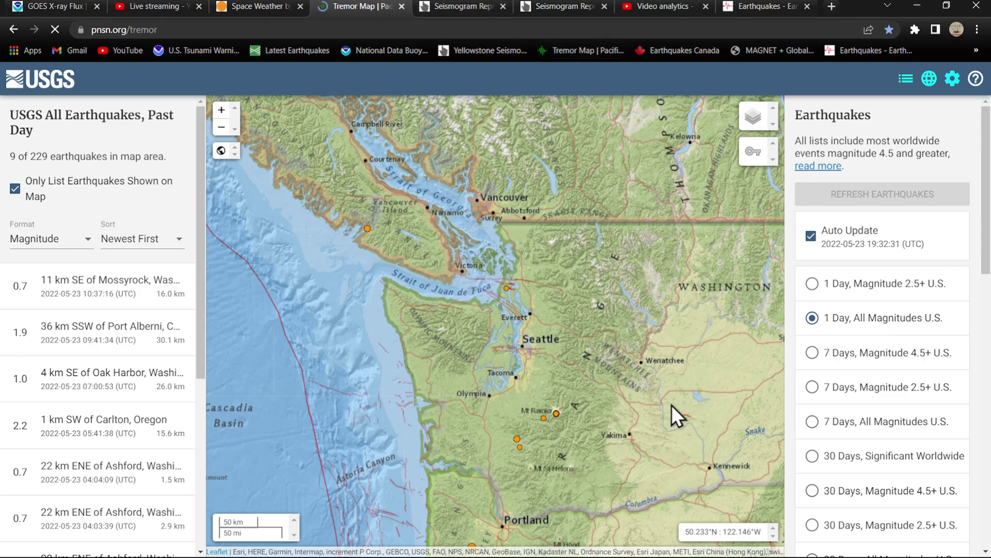
{"action": "scroll", "coordinate": [967, 299], "scroll_direction": "down", "scroll_amount": 3}
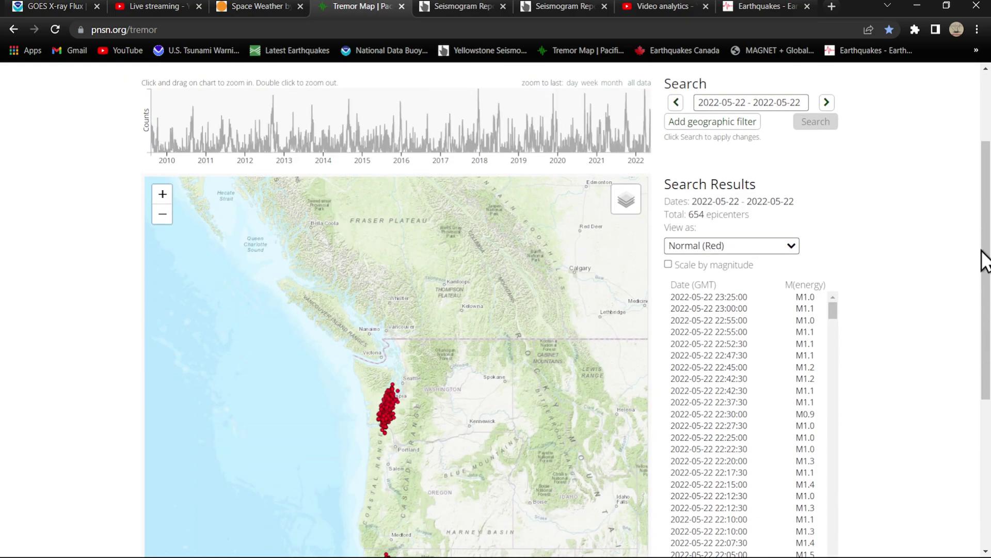
{"action": "left_click_drag", "start_coordinate": [986, 252], "coordinate": [982, 327]}
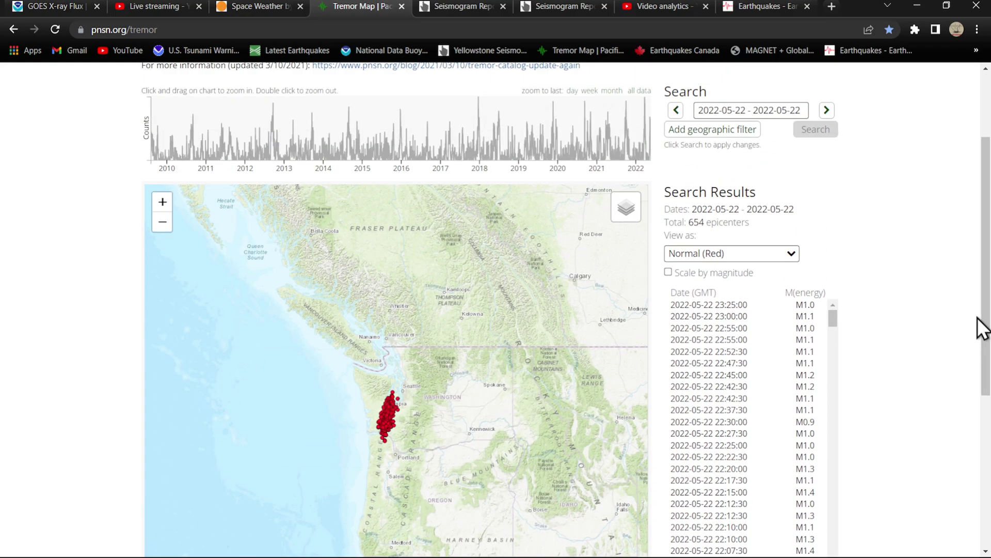
{"action": "scroll", "coordinate": [629, 428], "scroll_direction": "down", "scroll_amount": 1}
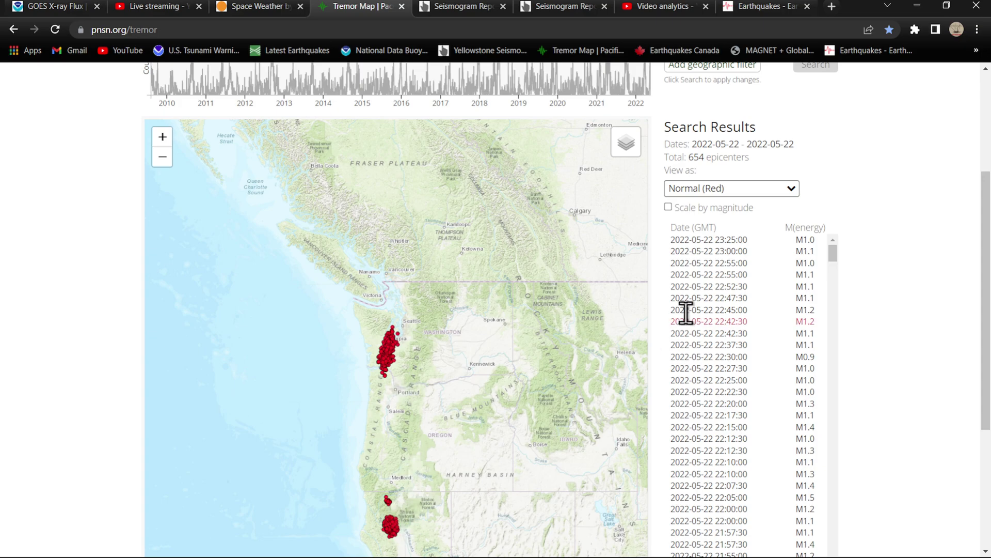
{"action": "left_click_drag", "start_coordinate": [985, 194], "coordinate": [987, 144]}
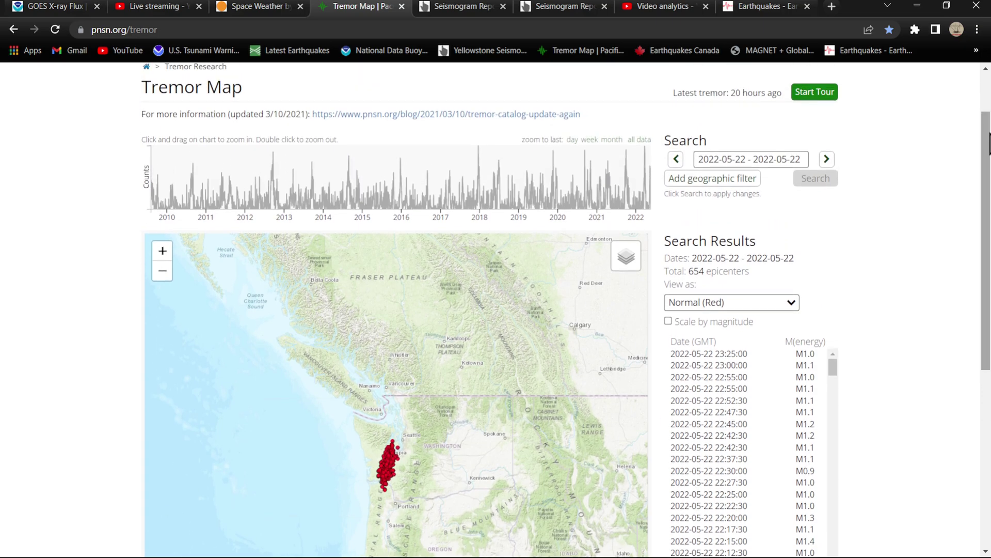
{"action": "scroll", "coordinate": [605, 159], "scroll_direction": "up", "scroll_amount": 2}
{"action": "left_click", "coordinate": [620, 116]}
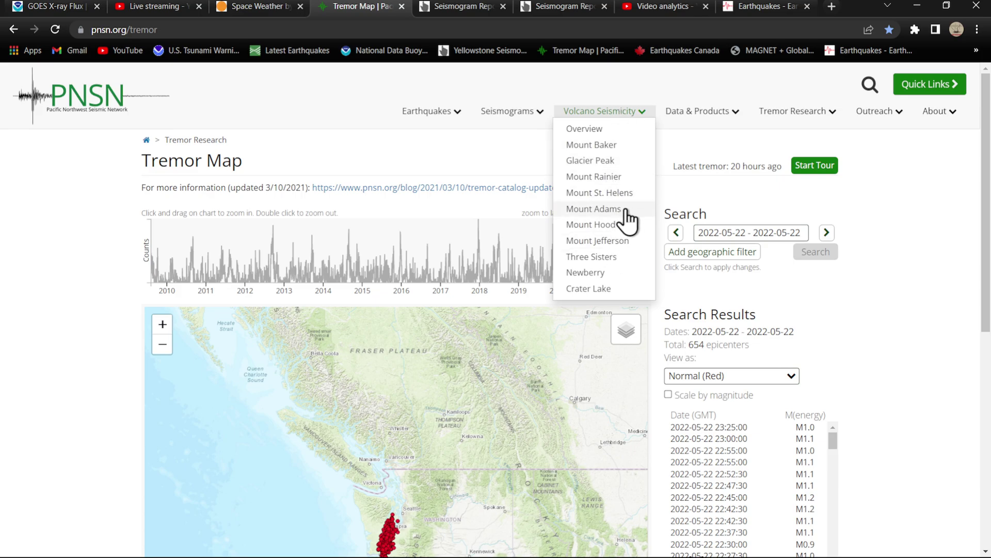
Step: On the Mount Rainier page, open the seismogram for station STAR at St. Andrews Rock
{"action": "left_click", "coordinate": [604, 190]}
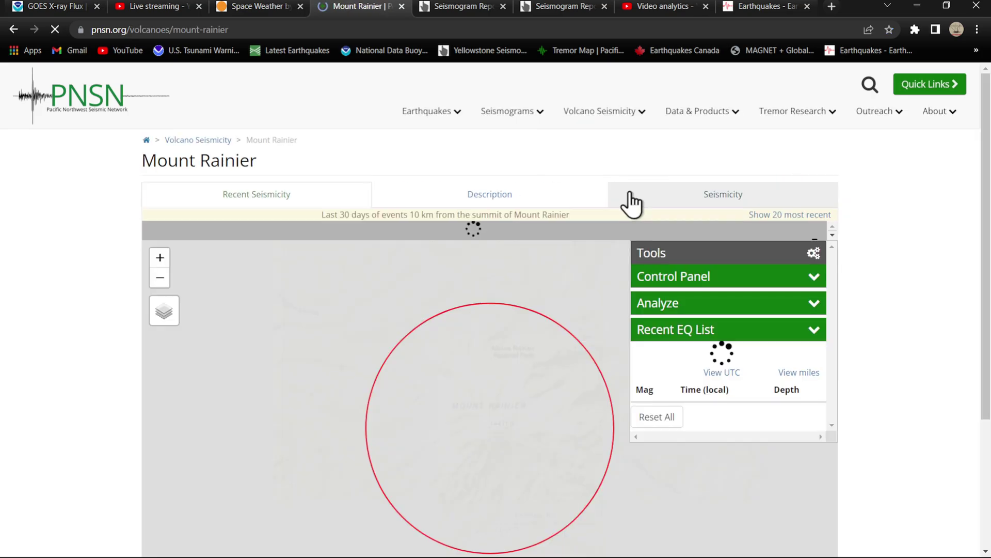
{"action": "scroll", "coordinate": [503, 466], "scroll_direction": "up", "scroll_amount": 2}
{"action": "left_click_drag", "start_coordinate": [502, 466], "coordinate": [533, 400]}
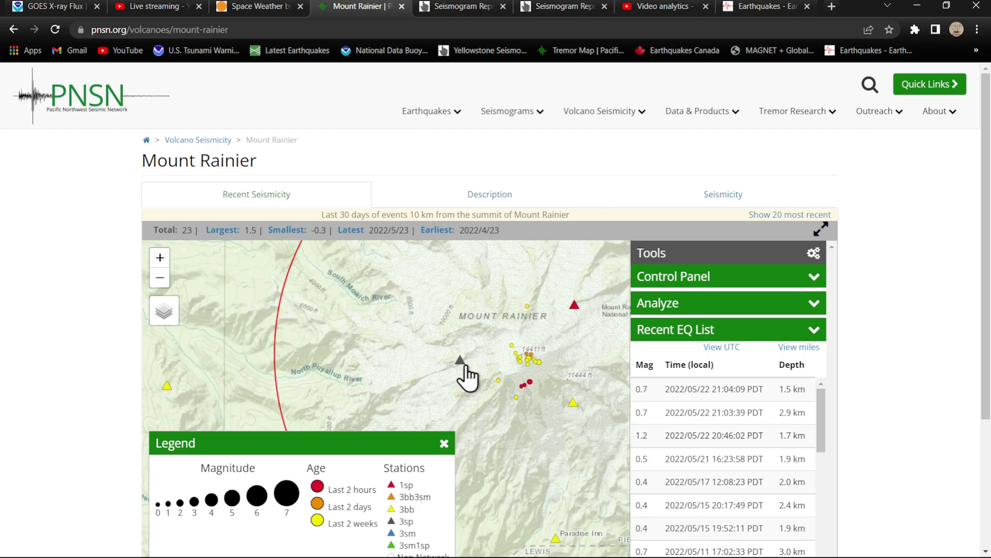
{"action": "left_click", "coordinate": [460, 360]}
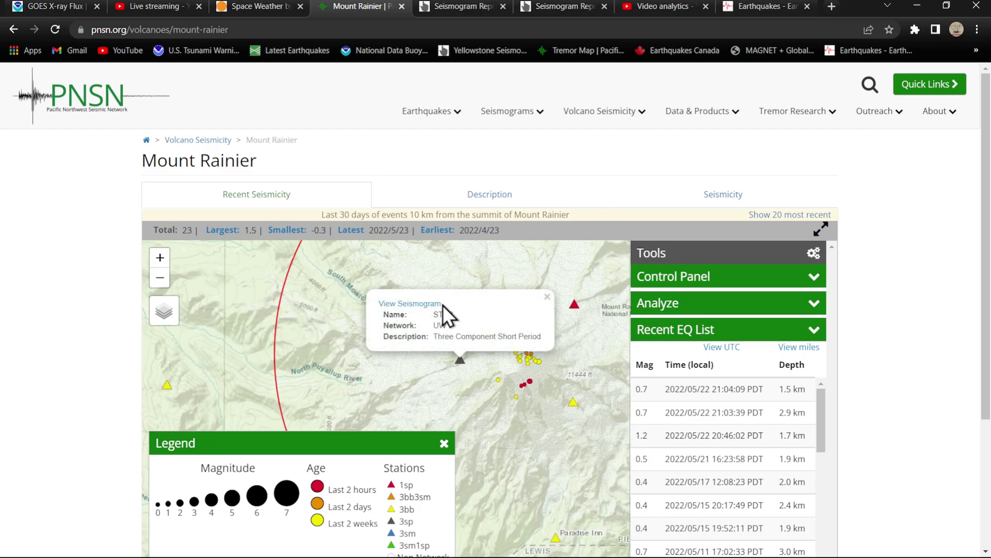
{"action": "left_click", "coordinate": [419, 303]}
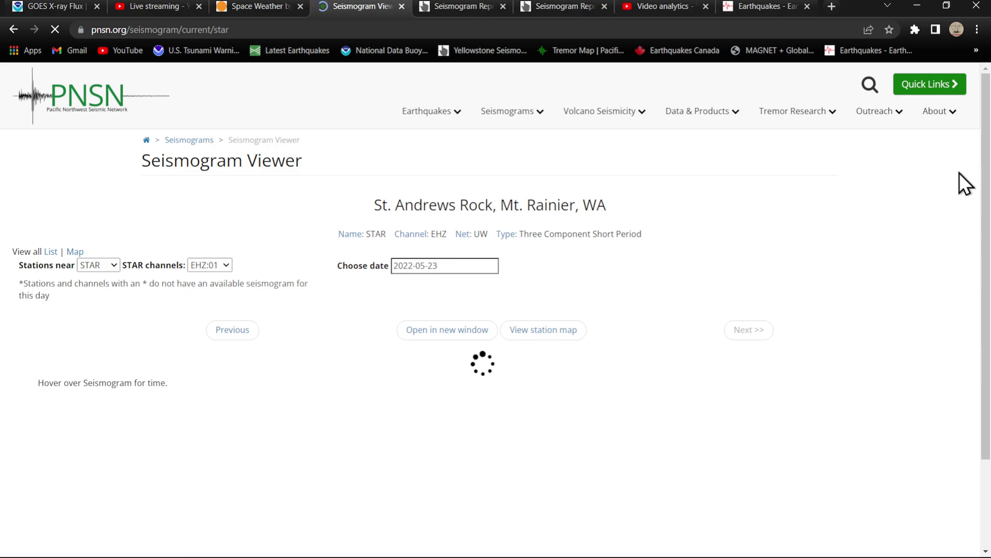
{"action": "scroll", "coordinate": [941, 197], "scroll_direction": "down", "scroll_amount": 3}
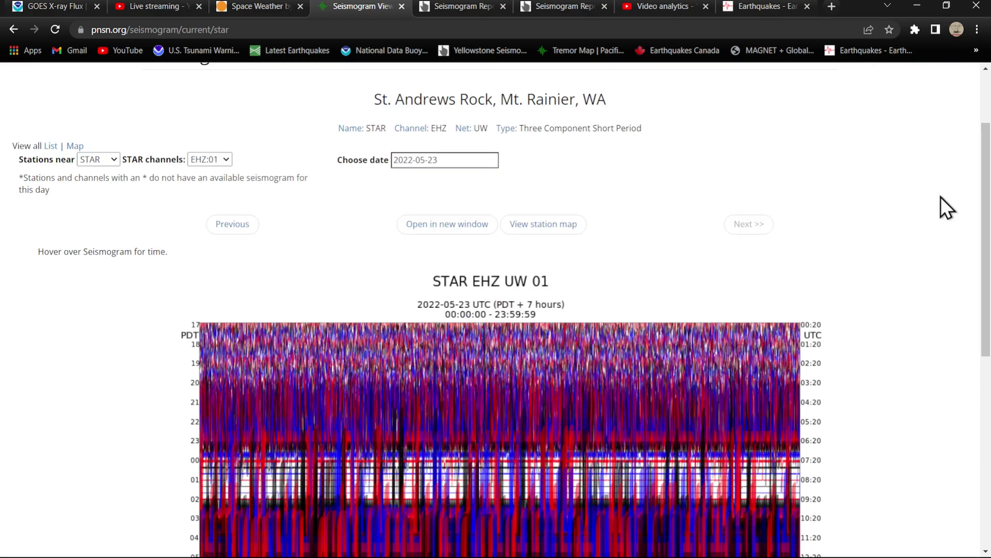
{"action": "scroll", "coordinate": [949, 224], "scroll_direction": "up", "scroll_amount": 4}
{"action": "scroll", "coordinate": [523, 317], "scroll_direction": "down", "scroll_amount": 5}
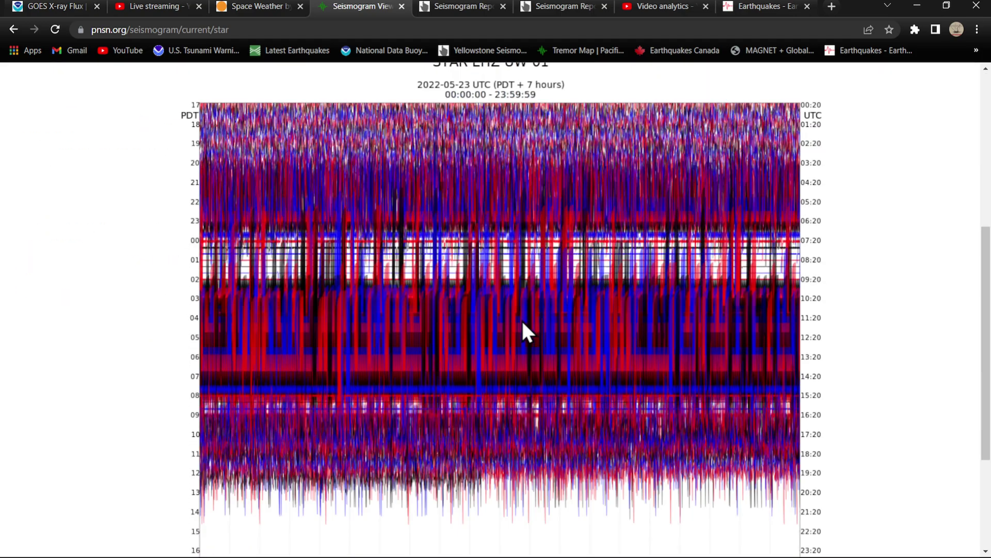
{"action": "scroll", "coordinate": [521, 318], "scroll_direction": "up", "scroll_amount": 5}
Step: Return to the Mount Rainier map and select the Camp Muir station RCM
{"action": "left_click", "coordinate": [13, 28]}
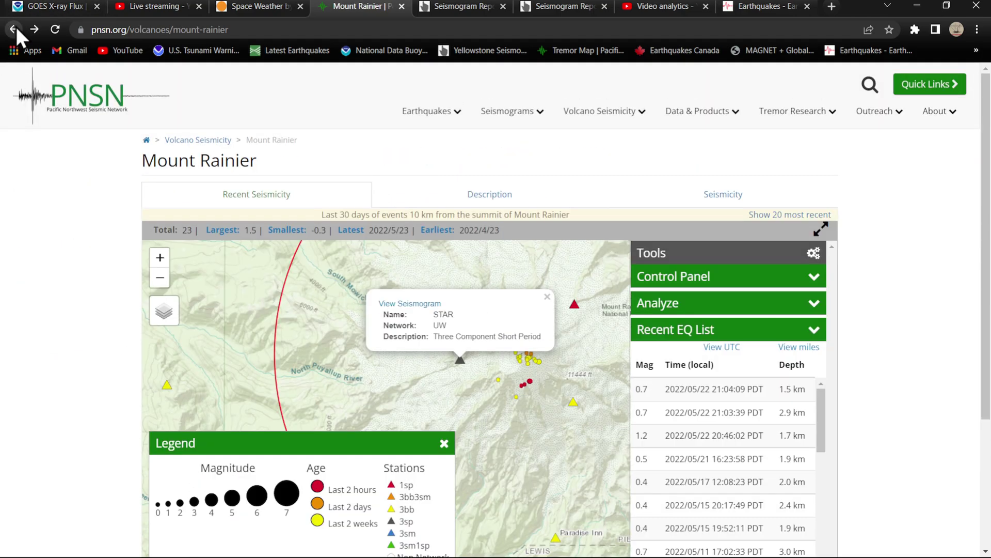
{"action": "left_click", "coordinate": [573, 401]}
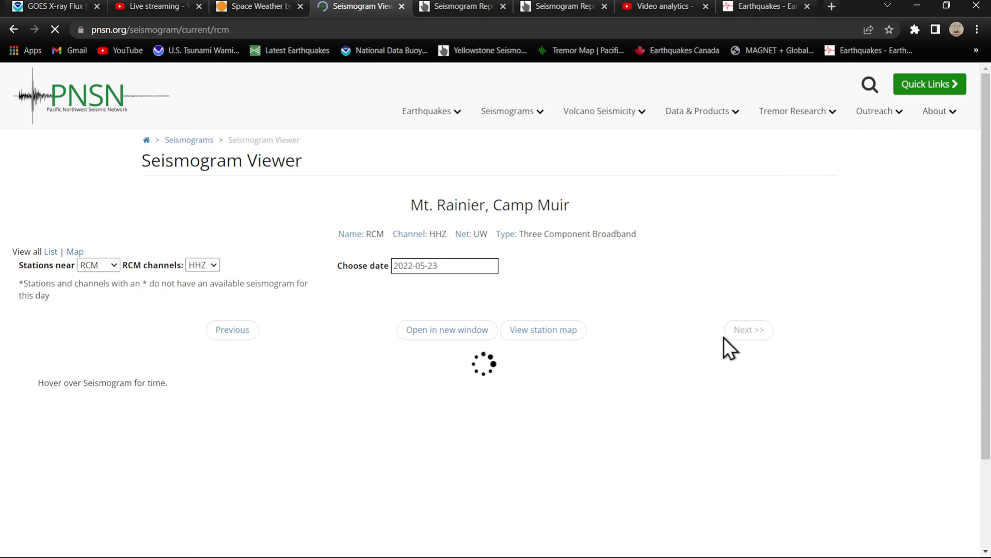
{"action": "scroll", "coordinate": [721, 343], "scroll_direction": "down", "scroll_amount": 3}
{"action": "scroll", "coordinate": [723, 344], "scroll_direction": "down", "scroll_amount": 3}
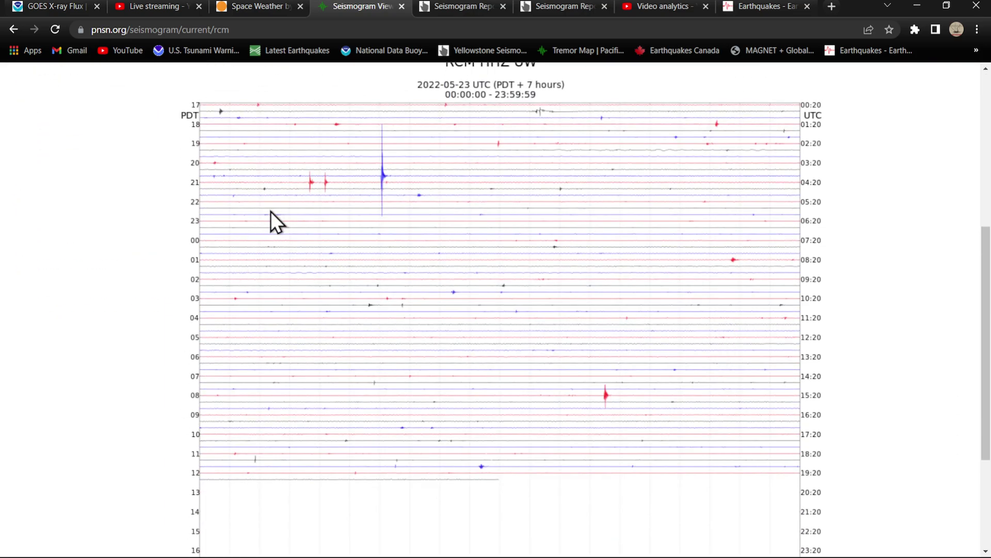
{"action": "scroll", "coordinate": [383, 181], "scroll_direction": "up", "scroll_amount": 2}
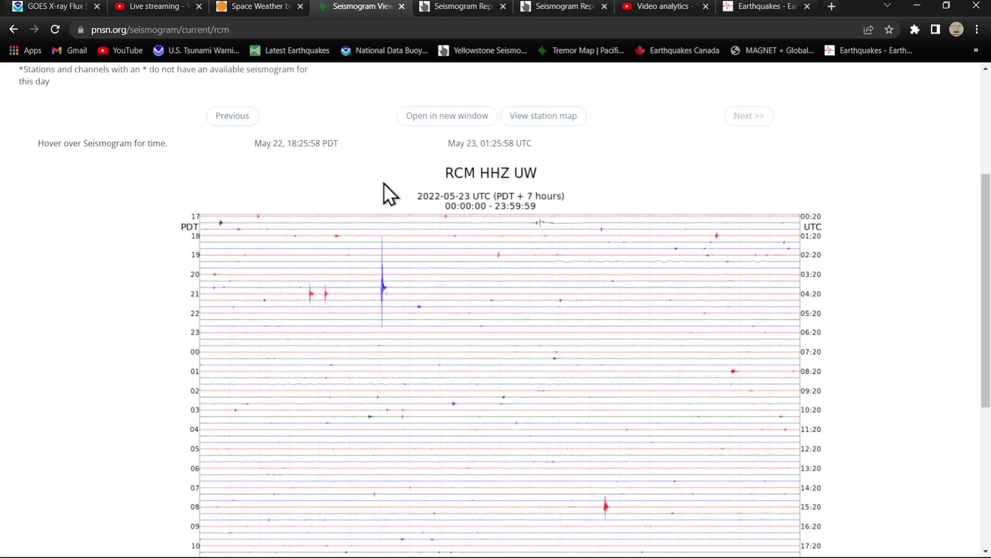
{"action": "scroll", "coordinate": [383, 182], "scroll_direction": "up", "scroll_amount": 1}
Step: Open USGS Latest Earthquakes set to all-magnitude U.S. quakes from the past day
{"action": "left_click", "coordinate": [259, 6]}
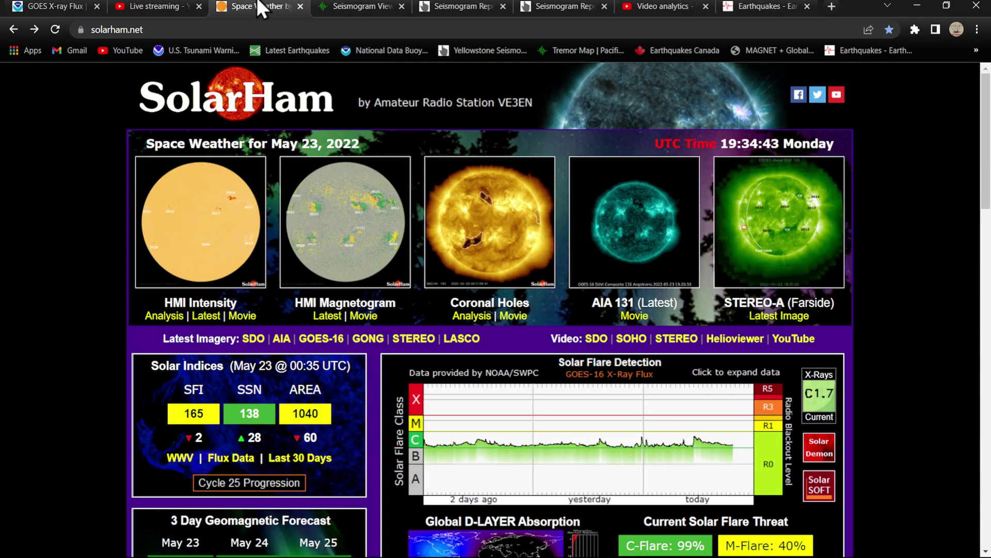
{"action": "left_click", "coordinate": [287, 50]}
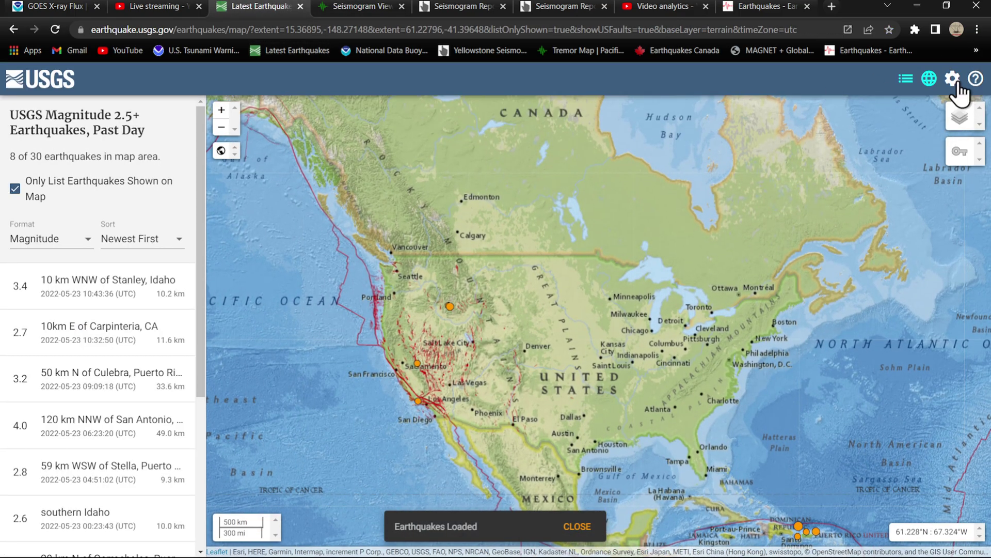
{"action": "left_click", "coordinate": [952, 78]}
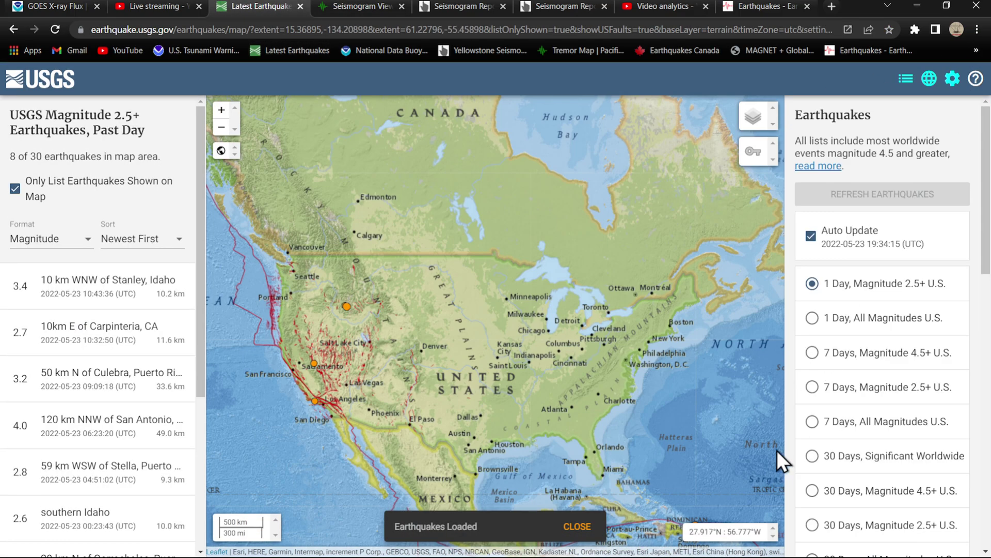
{"action": "left_click", "coordinate": [812, 317]}
{"action": "scroll", "coordinate": [340, 298], "scroll_direction": "up", "scroll_amount": 3}
{"action": "scroll", "coordinate": [335, 301], "scroll_direction": "up", "scroll_amount": 2}
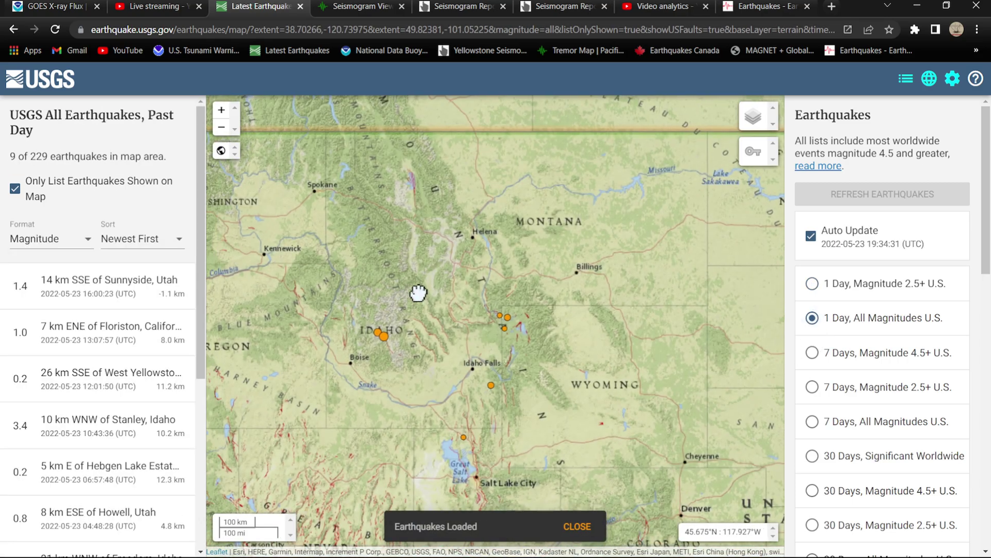
Step: Open the M1.2 quake 22 km ENE of Ashford, then return to the seismogram
{"action": "left_click_drag", "start_coordinate": [418, 294], "coordinate": [221, 298]}
{"action": "left_click_drag", "start_coordinate": [295, 348], "coordinate": [336, 373]}
{"action": "scroll", "coordinate": [360, 359], "scroll_direction": "up", "scroll_amount": 4}
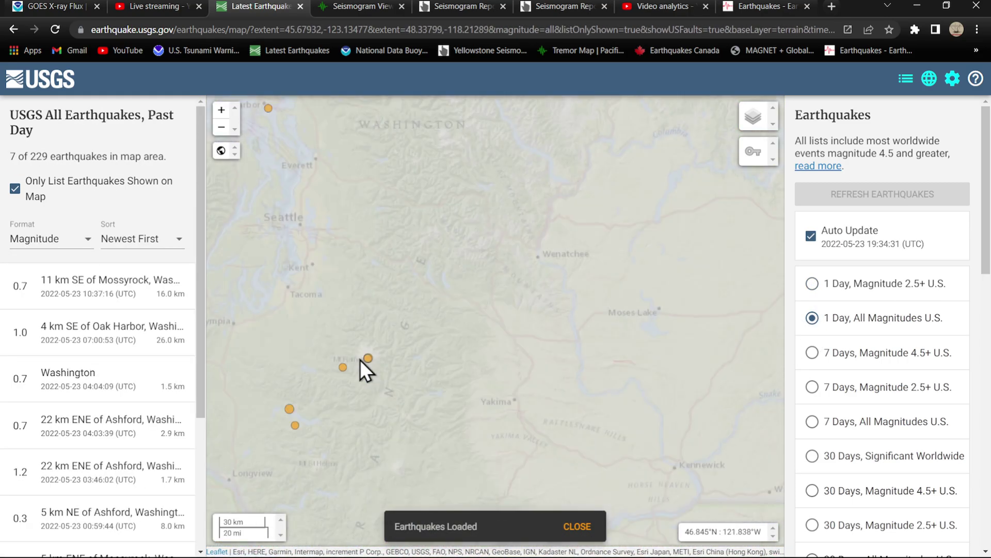
{"action": "scroll", "coordinate": [359, 360], "scroll_direction": "up", "scroll_amount": 4}
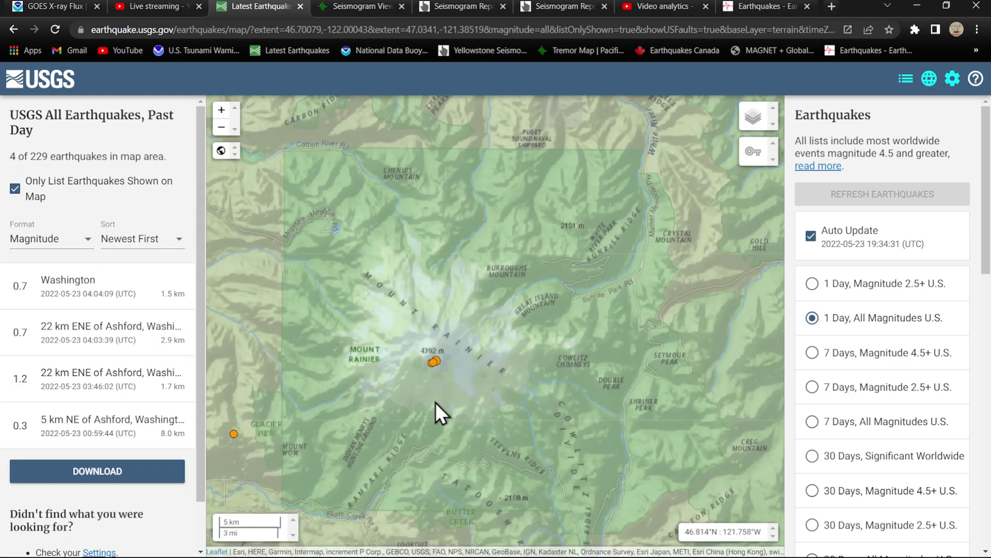
{"action": "left_click_drag", "start_coordinate": [435, 402], "coordinate": [359, 413]}
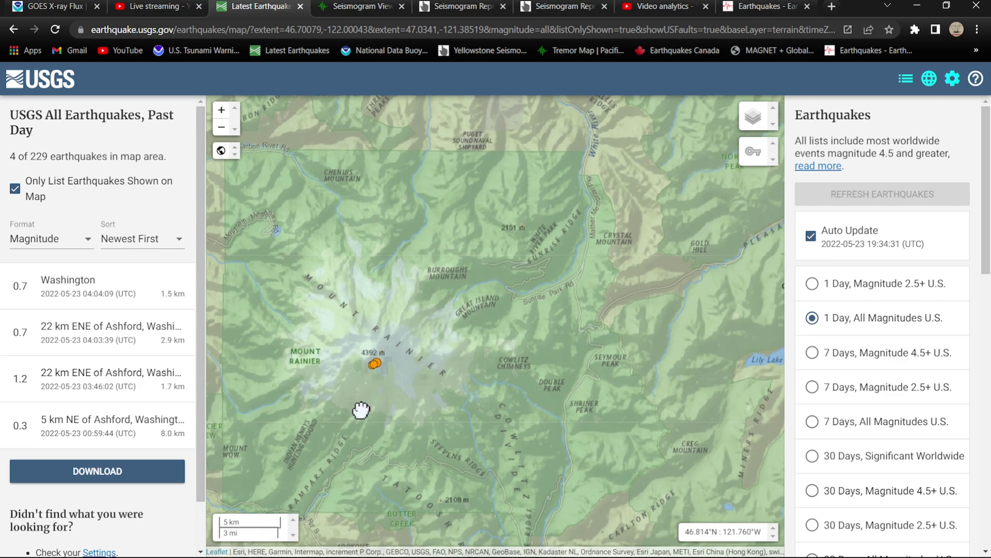
{"action": "left_click", "coordinate": [147, 378]}
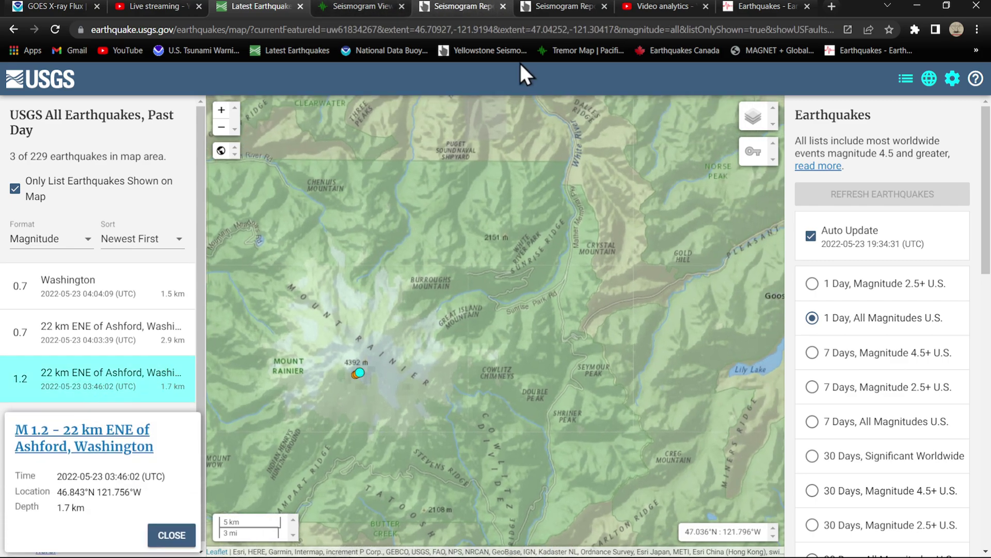
{"action": "left_click", "coordinate": [361, 6]}
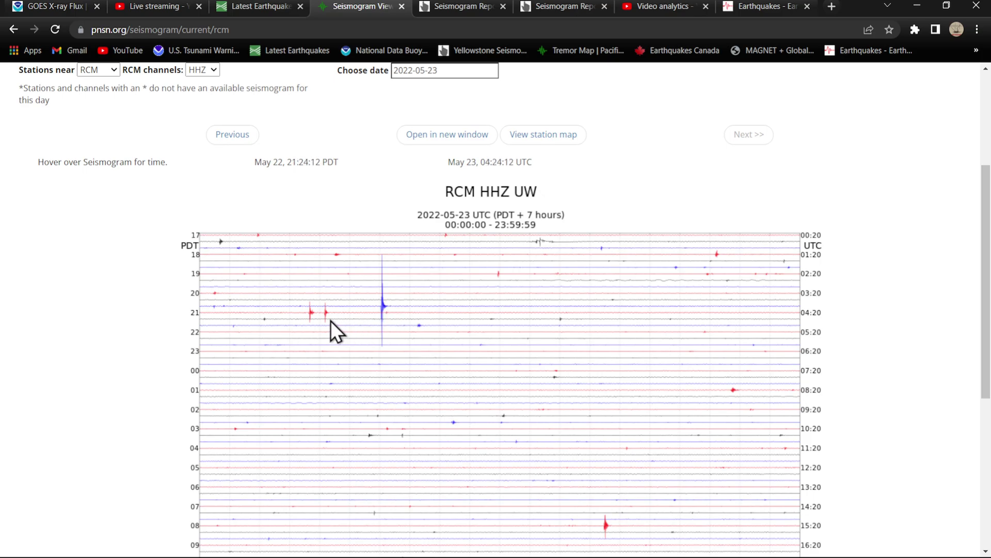
{"action": "scroll", "coordinate": [474, 366], "scroll_direction": "down", "scroll_amount": 1}
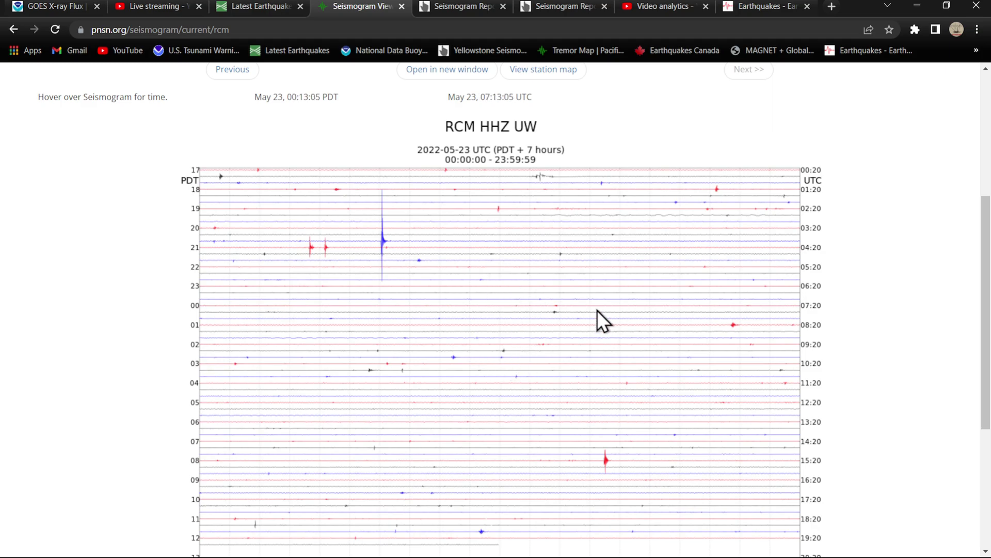
{"action": "scroll", "coordinate": [597, 310], "scroll_direction": "down", "scroll_amount": 1}
{"action": "scroll", "coordinate": [597, 309], "scroll_direction": "up", "scroll_amount": 2}
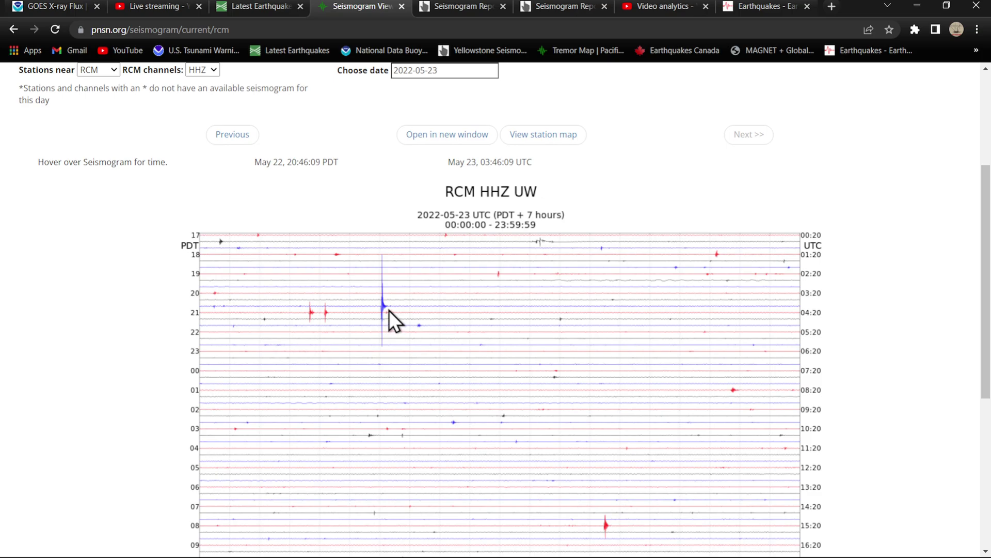
{"action": "scroll", "coordinate": [357, 325], "scroll_direction": "up", "scroll_amount": 2}
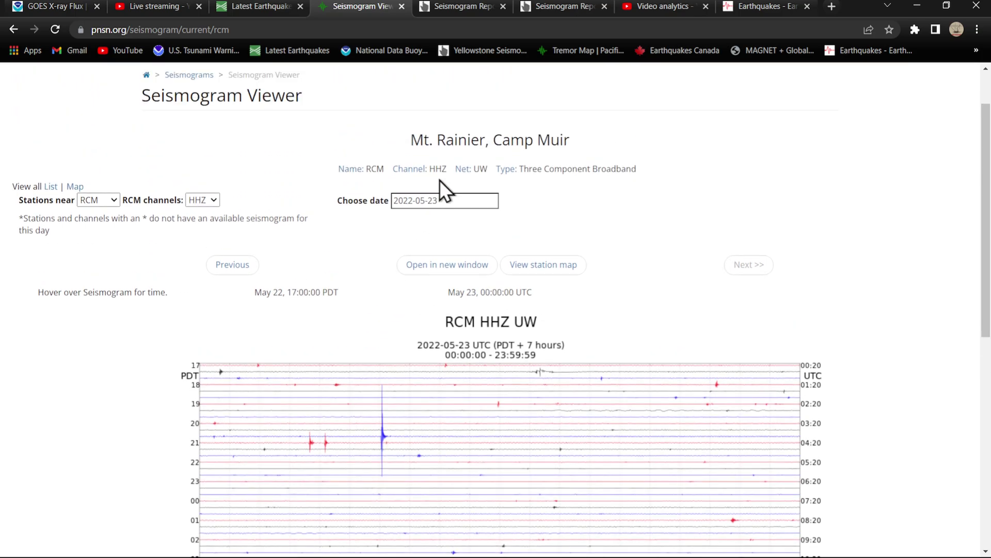
Step: Glance at the Latest Earthquakes map, then return to the Camp Muir RCM seismogram
{"action": "left_click", "coordinate": [263, 6]}
{"action": "left_click", "coordinate": [363, 6]}
{"action": "scroll", "coordinate": [623, 281], "scroll_direction": "up", "scroll_amount": 1}
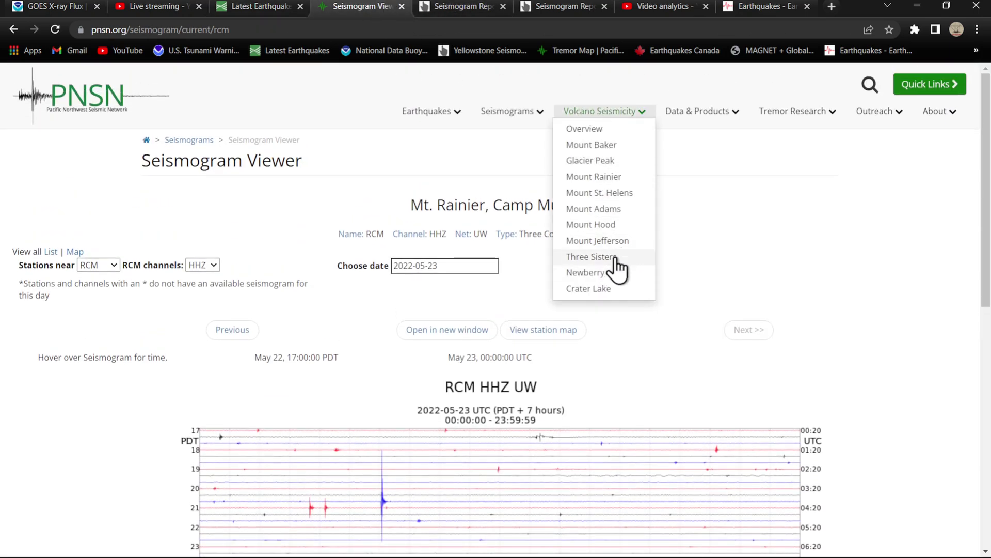
Step: On the Mount St. Helens page, open the seismogram for September lobe station SEP
{"action": "left_click", "coordinate": [600, 193]}
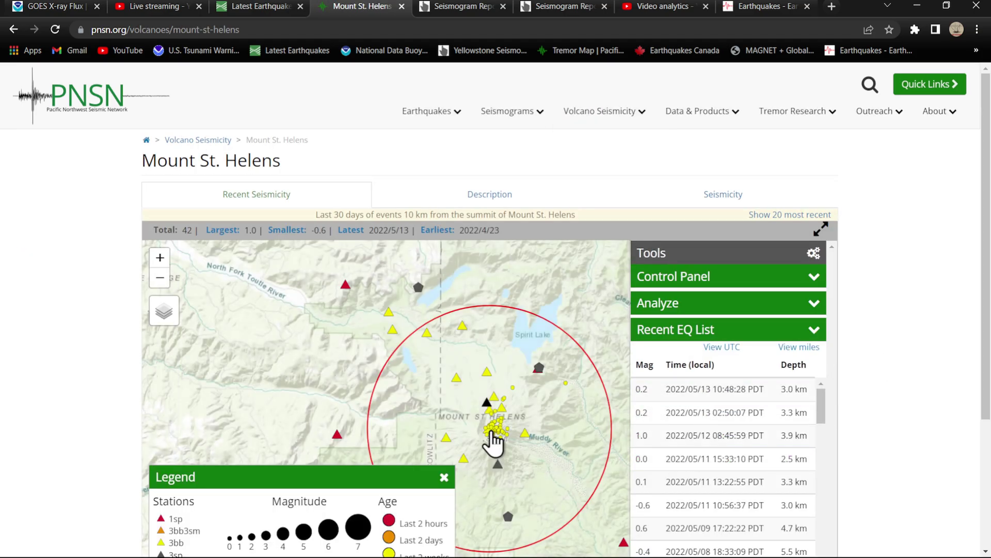
{"action": "scroll", "coordinate": [496, 434], "scroll_direction": "up", "scroll_amount": 5}
{"action": "left_click_drag", "start_coordinate": [502, 362], "coordinate": [445, 380]}
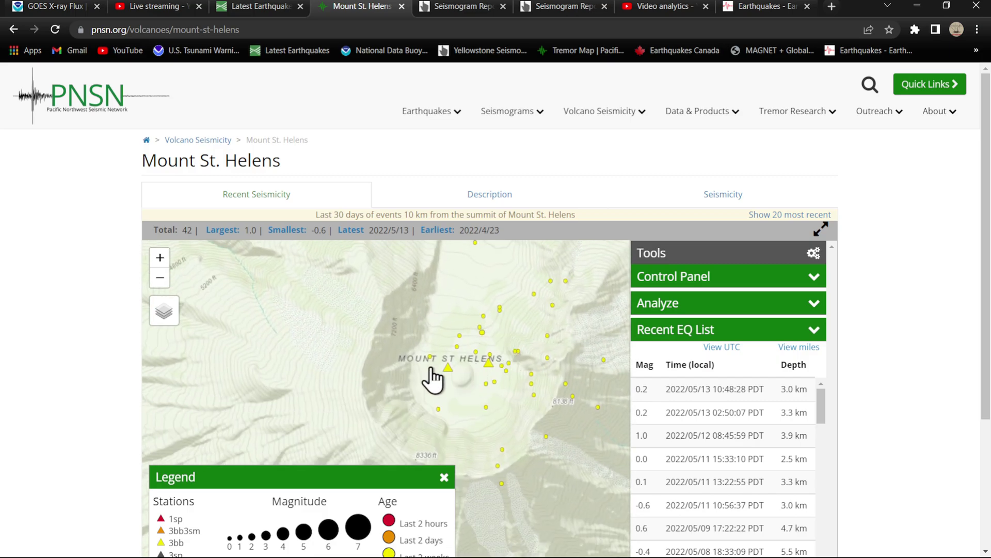
{"action": "left_click", "coordinate": [449, 380]}
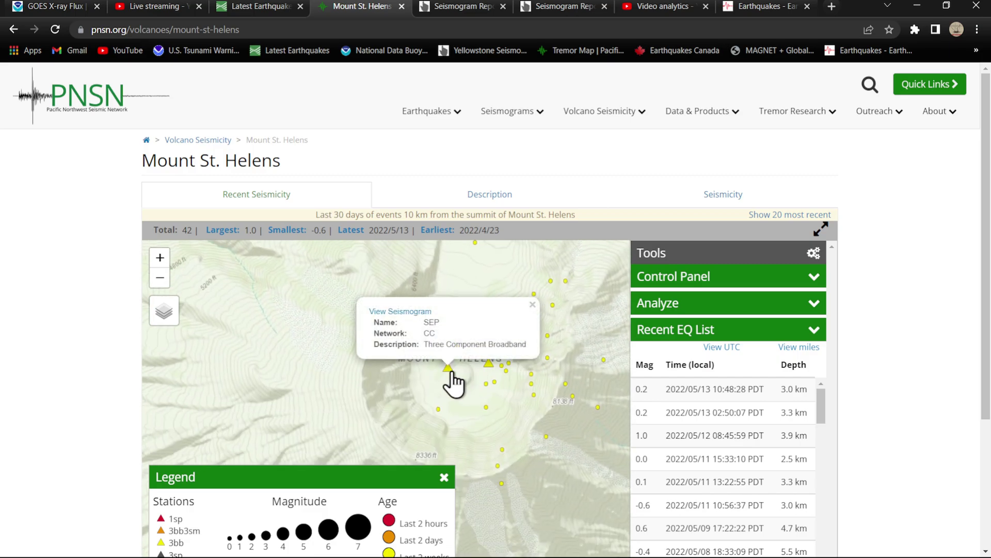
{"action": "left_click", "coordinate": [411, 312]}
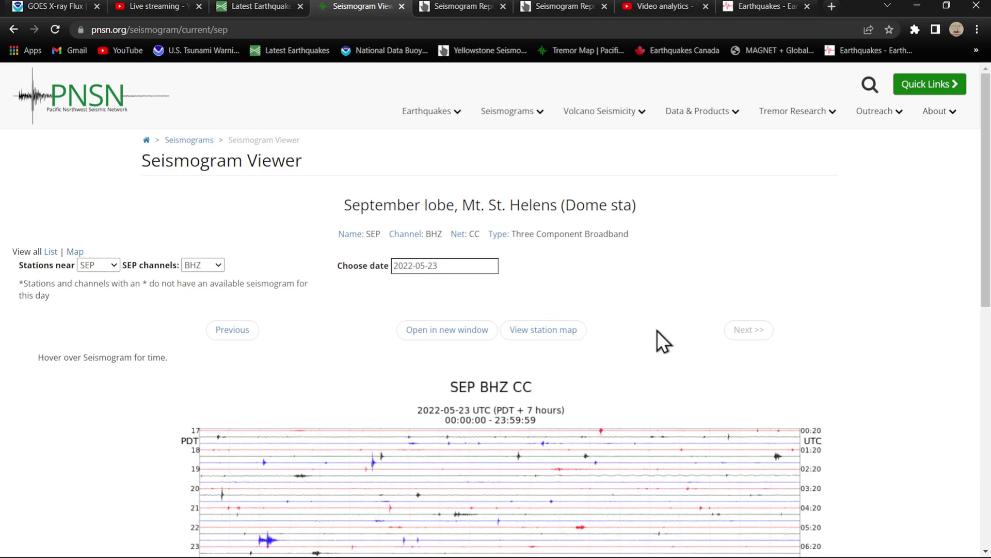
{"action": "scroll", "coordinate": [657, 330], "scroll_direction": "down", "scroll_amount": 3}
{"action": "scroll", "coordinate": [657, 331], "scroll_direction": "down", "scroll_amount": 2}
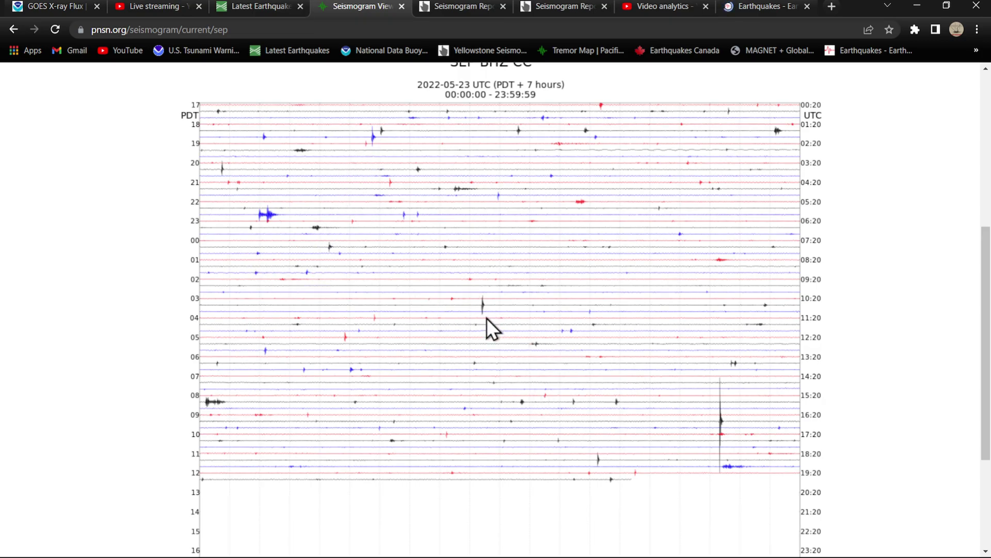
{"action": "scroll", "coordinate": [585, 362], "scroll_direction": "up", "scroll_amount": 3}
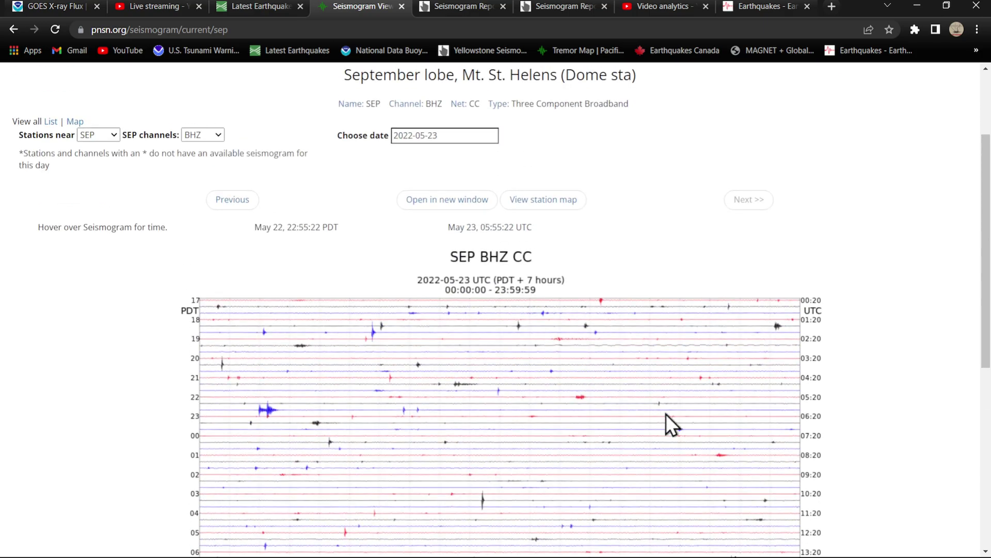
Step: Pan the Latest Earthquakes map from Mount Rainier to the northwestern U.S., centered on Idaho and Wyoming
{"action": "left_click", "coordinate": [260, 8]}
{"action": "scroll", "coordinate": [487, 336], "scroll_direction": "up", "scroll_amount": 3}
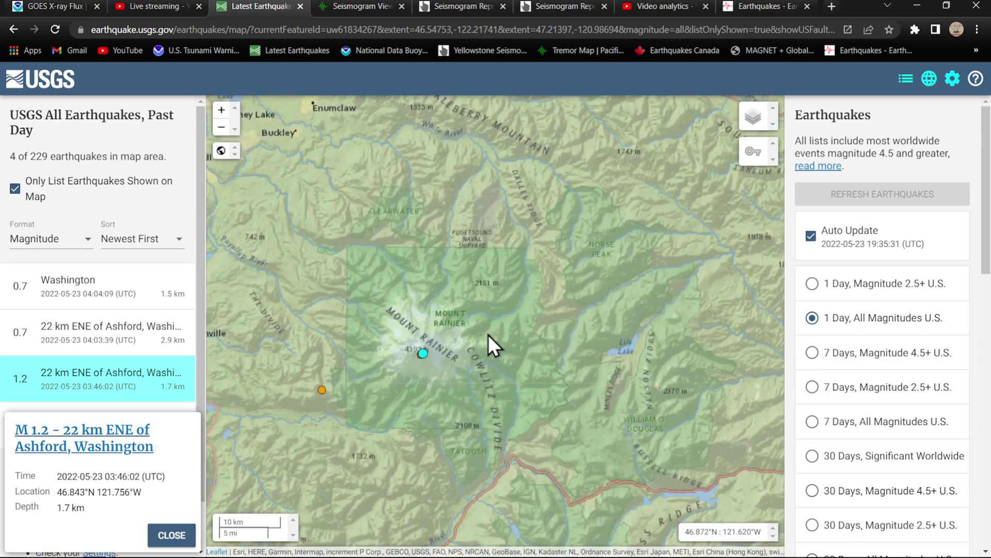
{"action": "scroll", "coordinate": [501, 327], "scroll_direction": "up", "scroll_amount": 3}
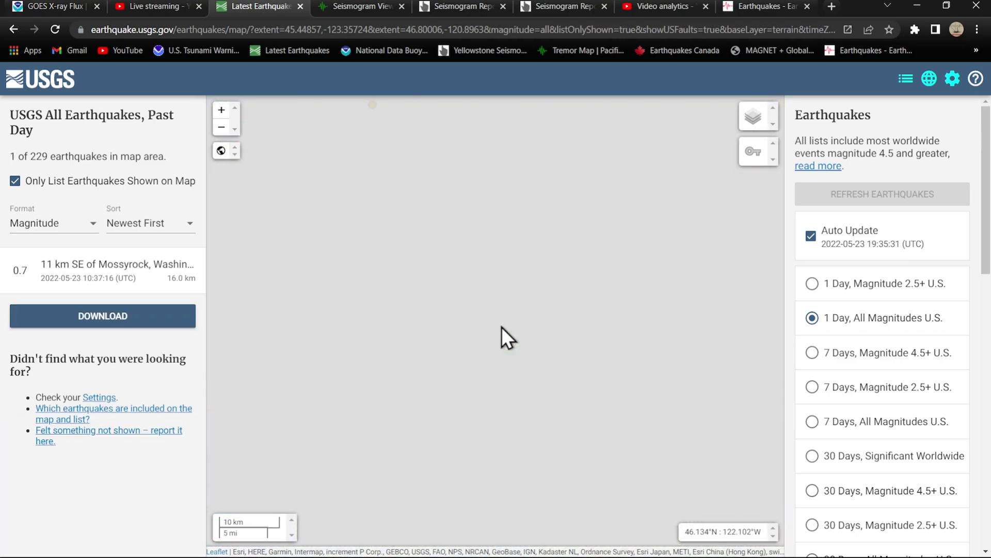
{"action": "left_click_drag", "start_coordinate": [453, 279], "coordinate": [470, 324]}
{"action": "scroll", "coordinate": [480, 312], "scroll_direction": "down", "scroll_amount": 5}
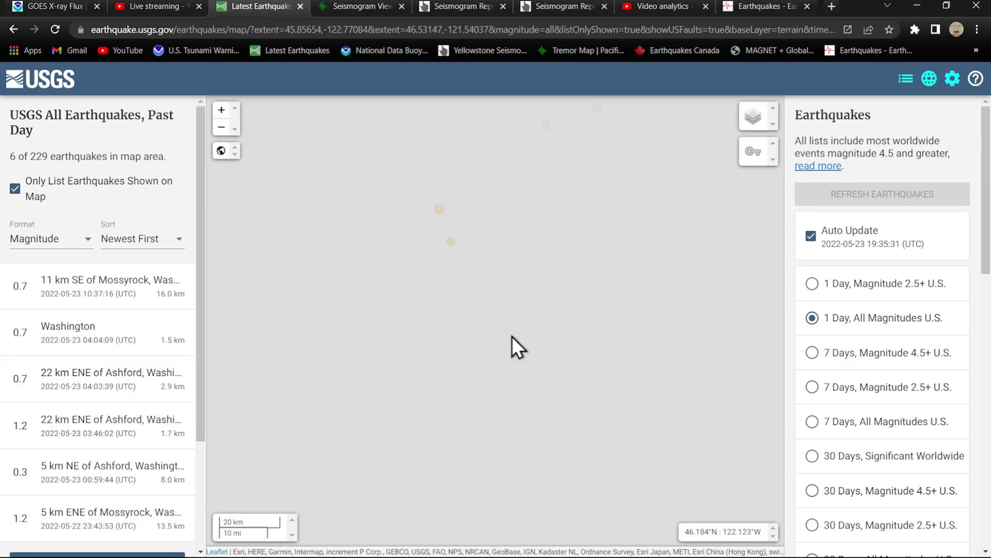
{"action": "scroll", "coordinate": [514, 342], "scroll_direction": "down", "scroll_amount": 3}
{"action": "left_click_drag", "start_coordinate": [608, 387], "coordinate": [449, 297]}
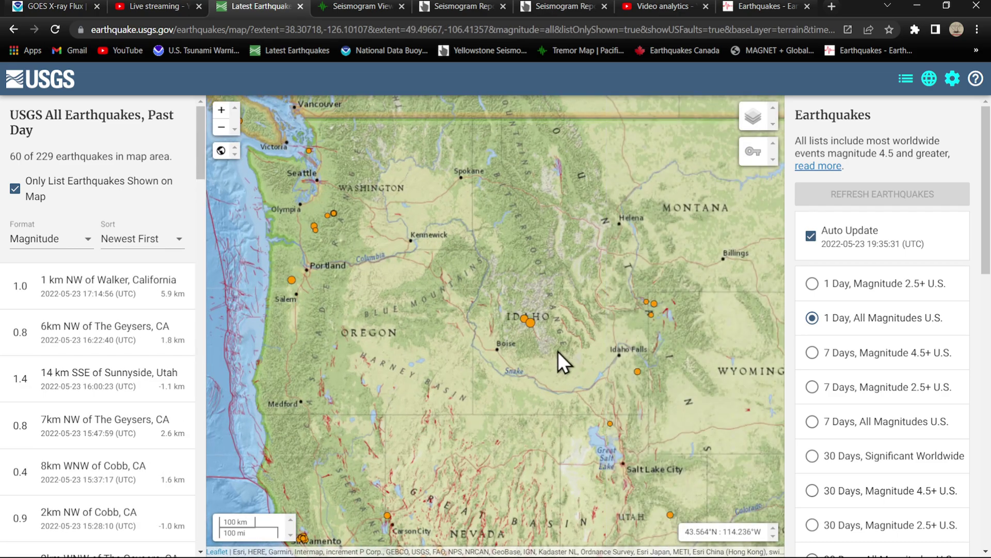
{"action": "left_click_drag", "start_coordinate": [561, 349], "coordinate": [513, 310]}
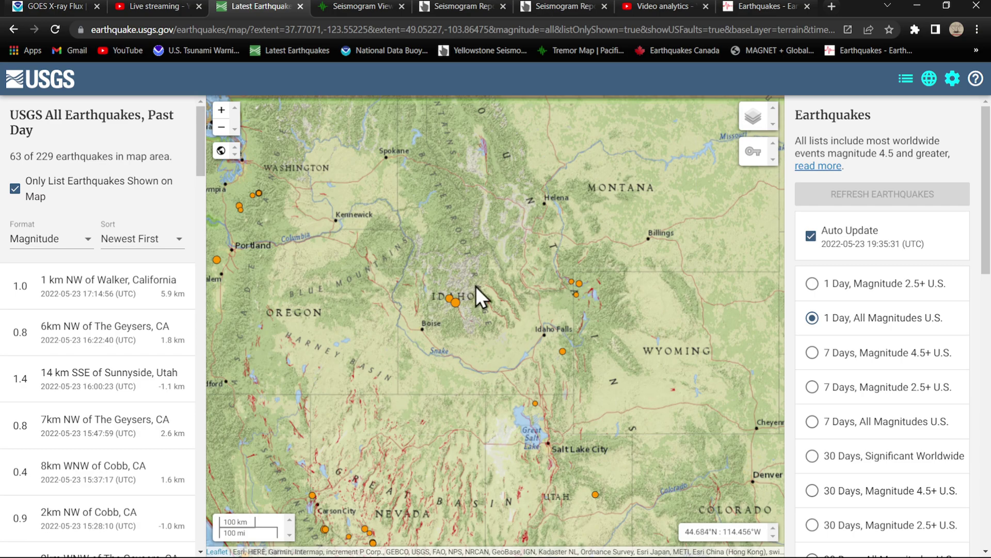
Step: Open the Yellowstone station map and the YMC Maple Creek seismogram for 23 May 2022
{"action": "left_click", "coordinate": [564, 7]}
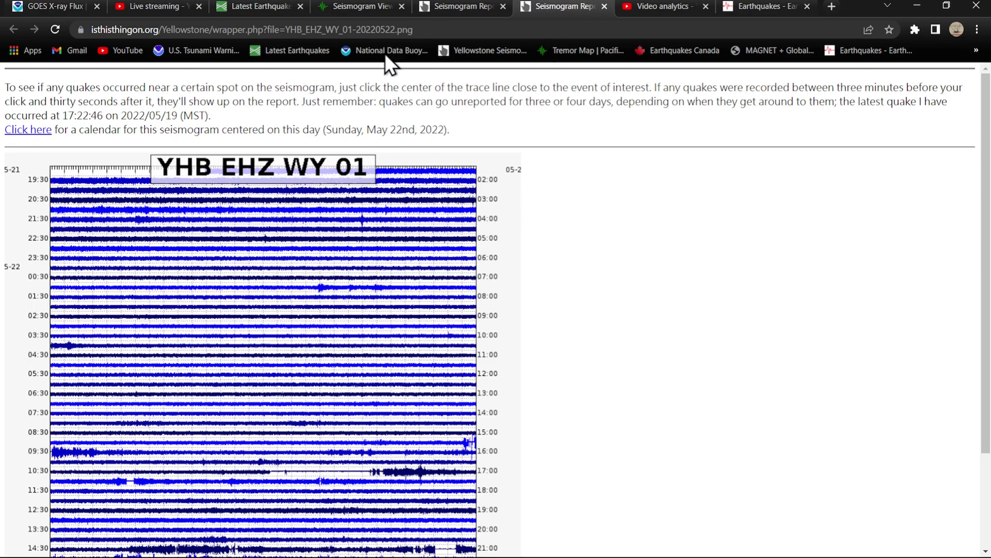
{"action": "left_click", "coordinate": [474, 51]}
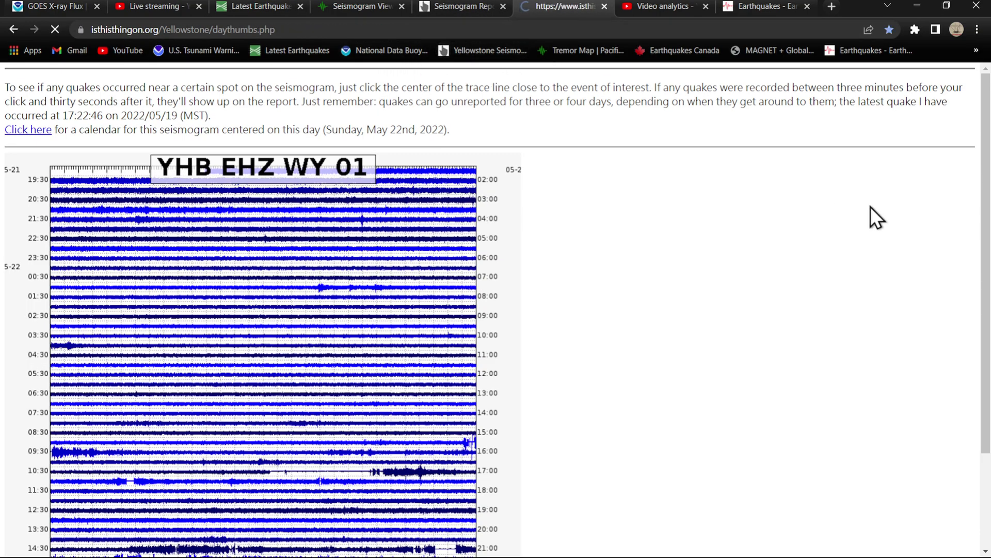
{"action": "scroll", "coordinate": [639, 355], "scroll_direction": "down", "scroll_amount": 1}
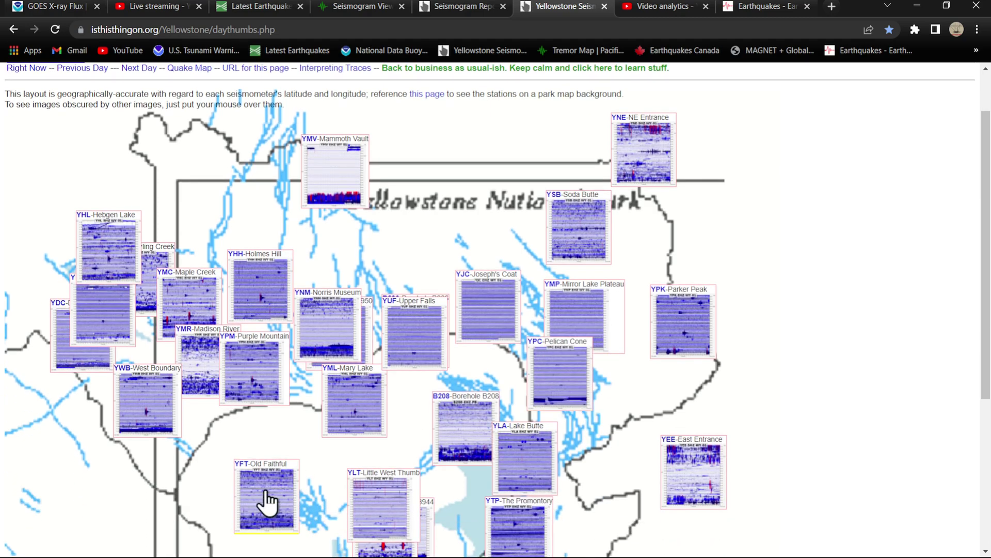
{"action": "scroll", "coordinate": [265, 500], "scroll_direction": "down", "scroll_amount": 2}
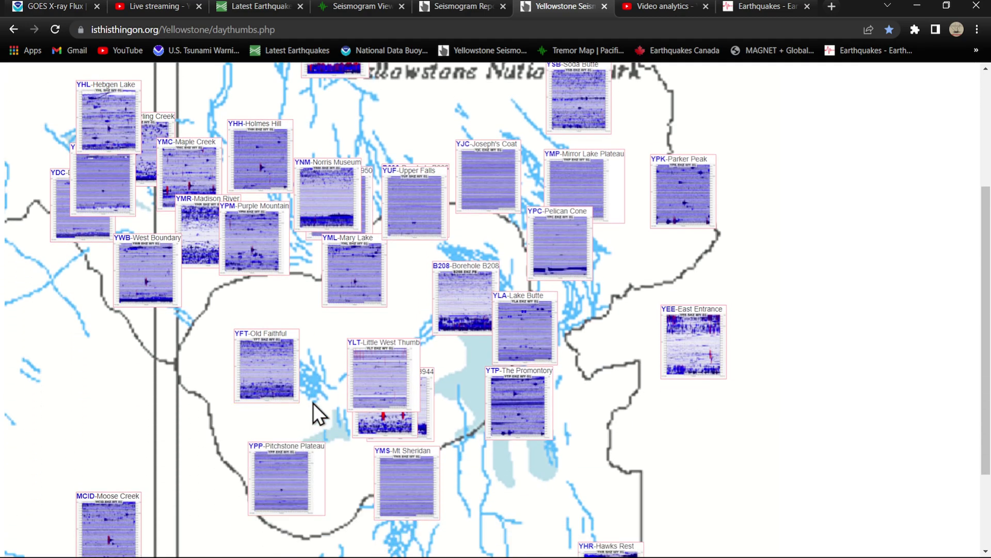
{"action": "scroll", "coordinate": [195, 372], "scroll_direction": "down", "scroll_amount": 2}
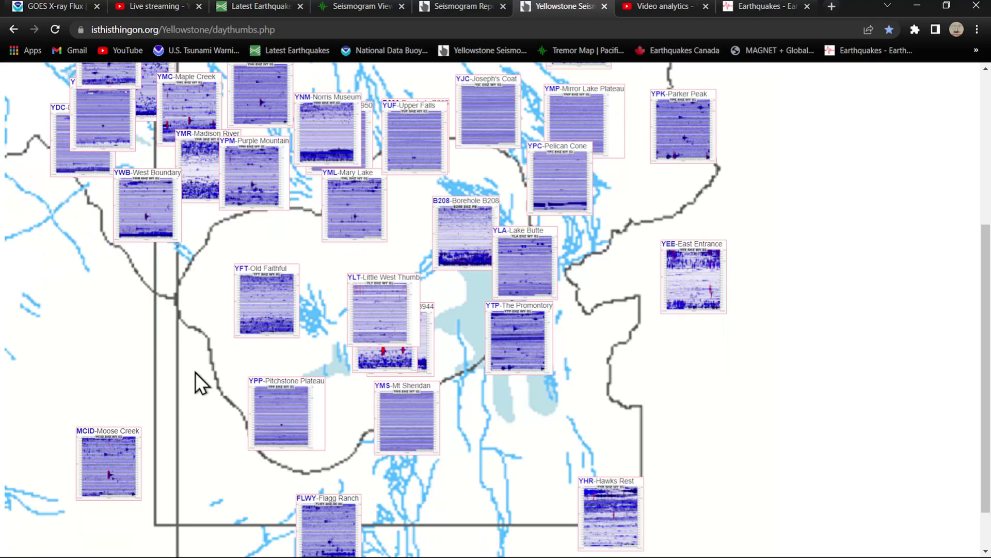
{"action": "scroll", "coordinate": [196, 372], "scroll_direction": "up", "scroll_amount": 3}
{"action": "scroll", "coordinate": [192, 377], "scroll_direction": "up", "scroll_amount": 1}
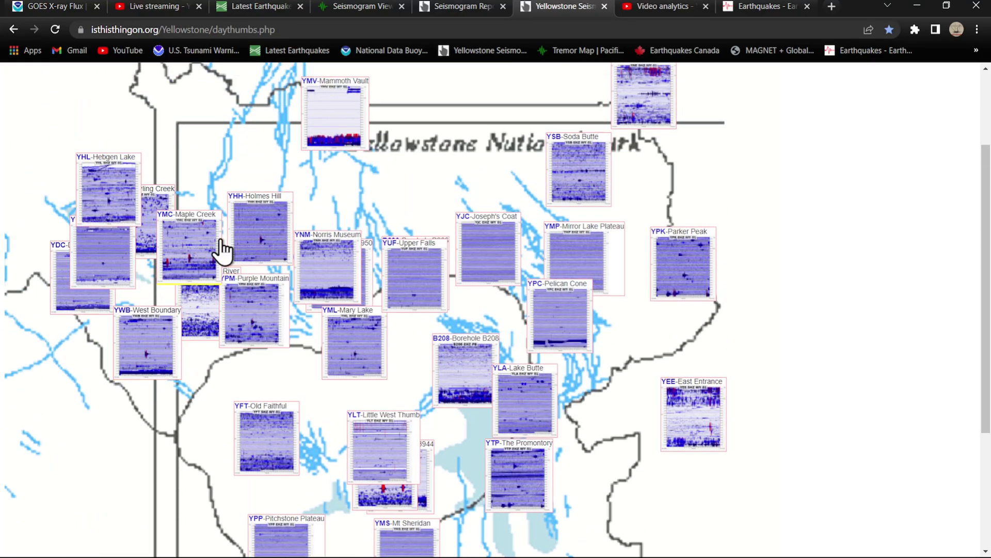
{"action": "left_click", "coordinate": [192, 269]}
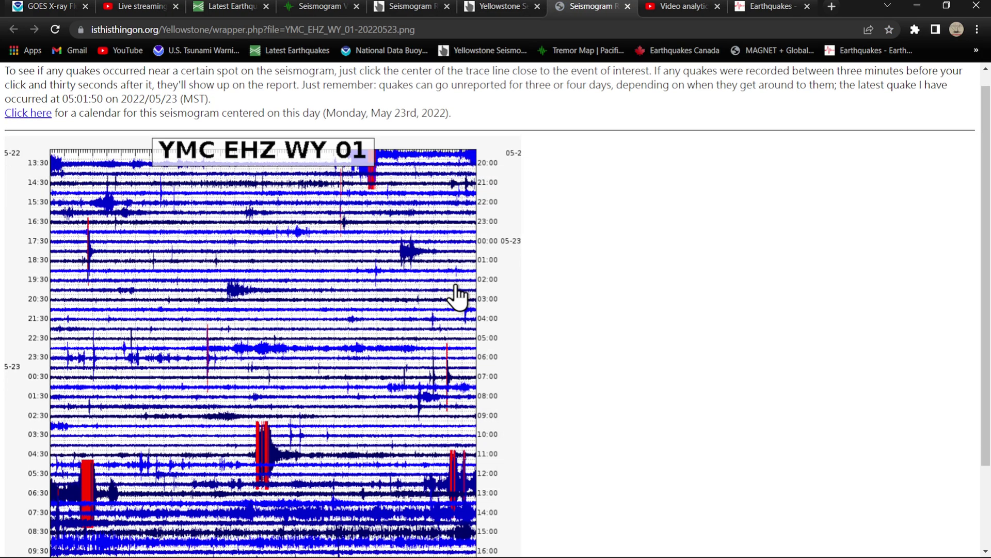
{"action": "scroll", "coordinate": [434, 294], "scroll_direction": "down", "scroll_amount": 5}
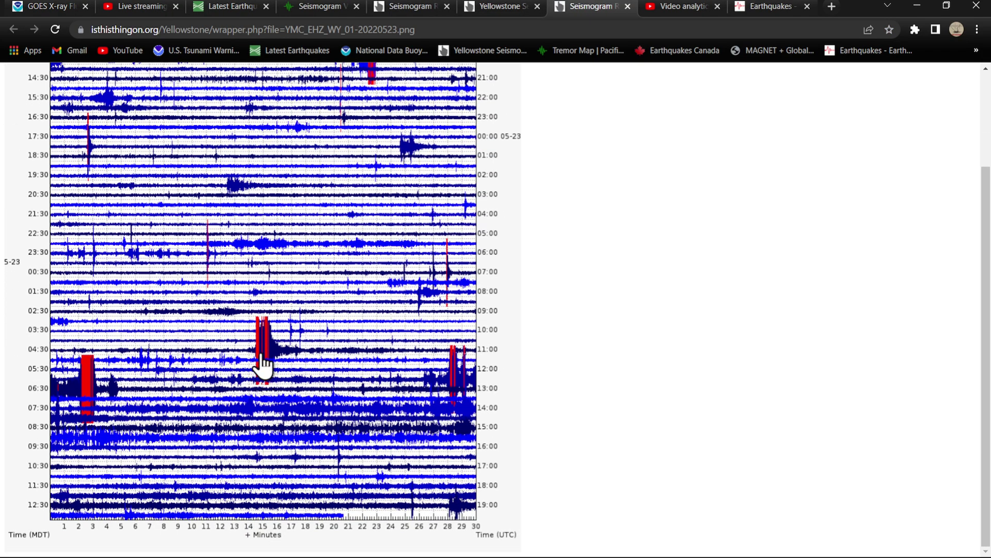
Step: Check the M3.4 quake near Stanley, Idaho, then return to the YMC Maple Creek seismogram
{"action": "left_click", "coordinate": [229, 7]}
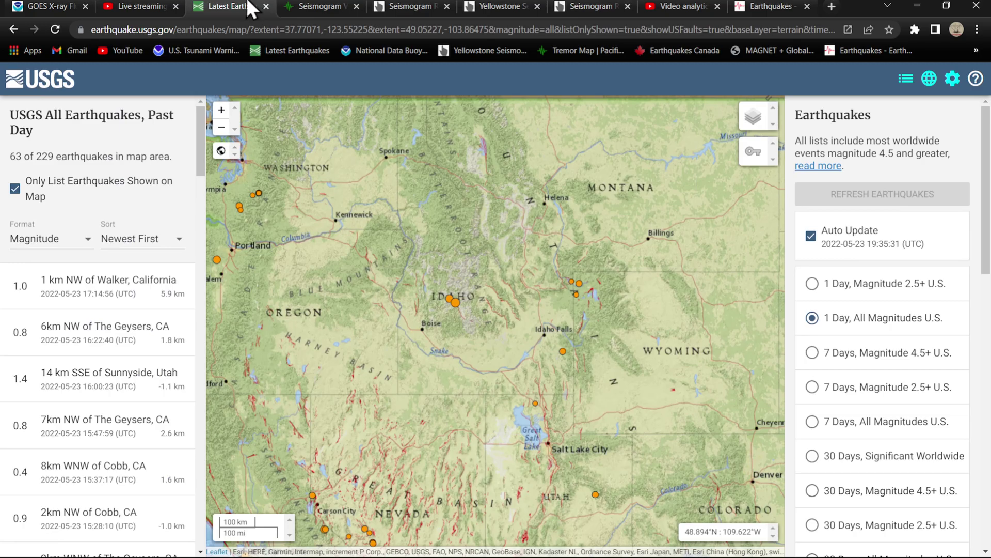
{"action": "scroll", "coordinate": [600, 320], "scroll_direction": "up", "scroll_amount": 3}
{"action": "scroll", "coordinate": [600, 303], "scroll_direction": "up", "scroll_amount": 3}
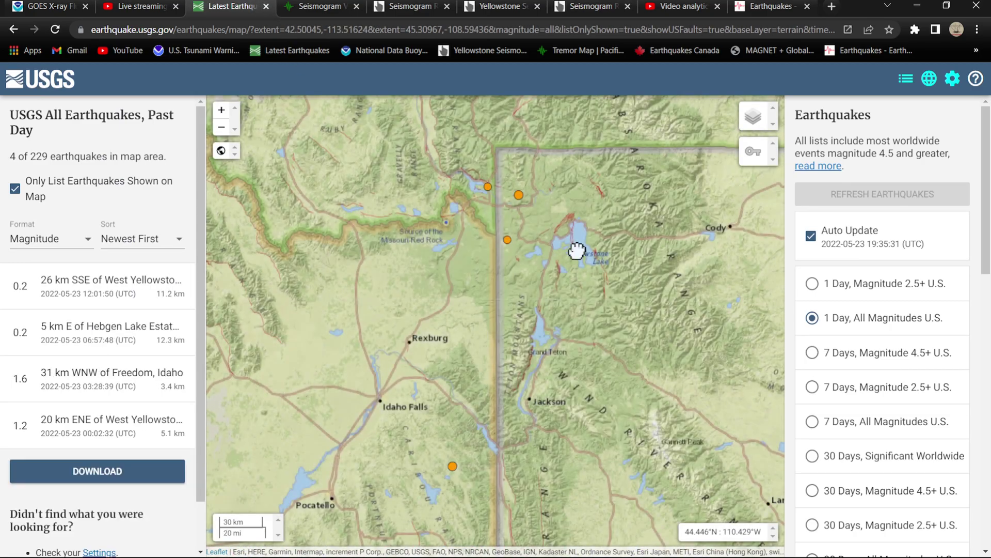
{"action": "scroll", "coordinate": [579, 301], "scroll_direction": "up", "scroll_amount": 3}
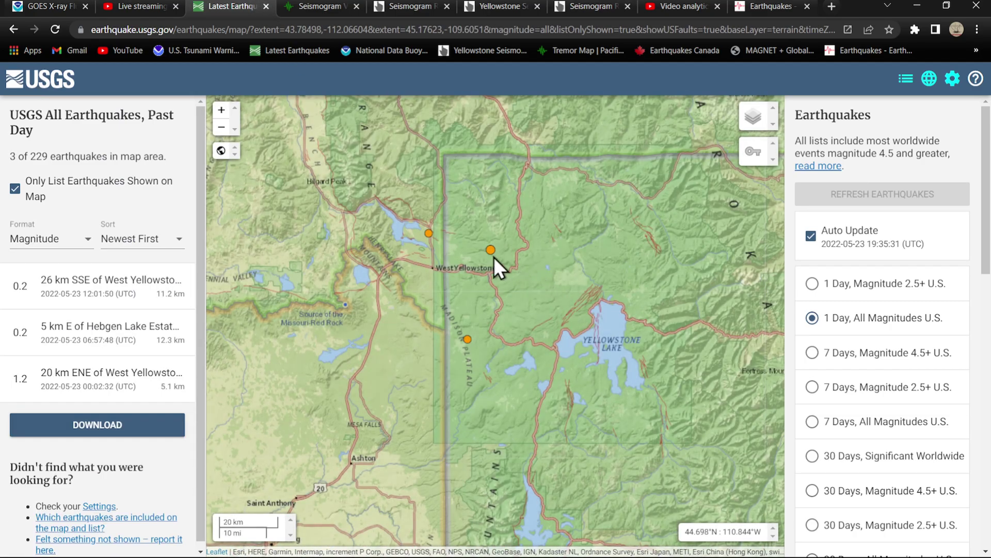
{"action": "scroll", "coordinate": [538, 333], "scroll_direction": "down", "scroll_amount": 2}
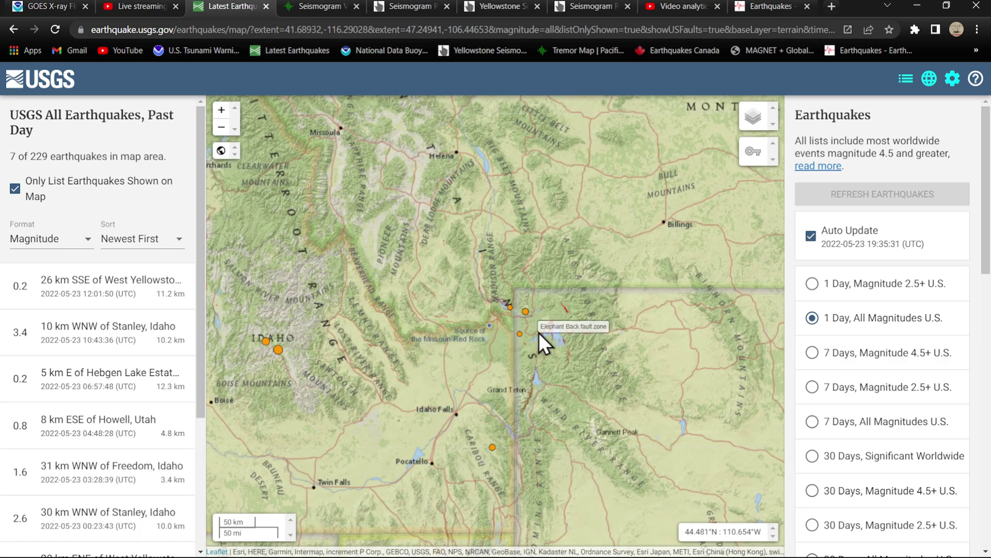
{"action": "left_click", "coordinate": [120, 337]}
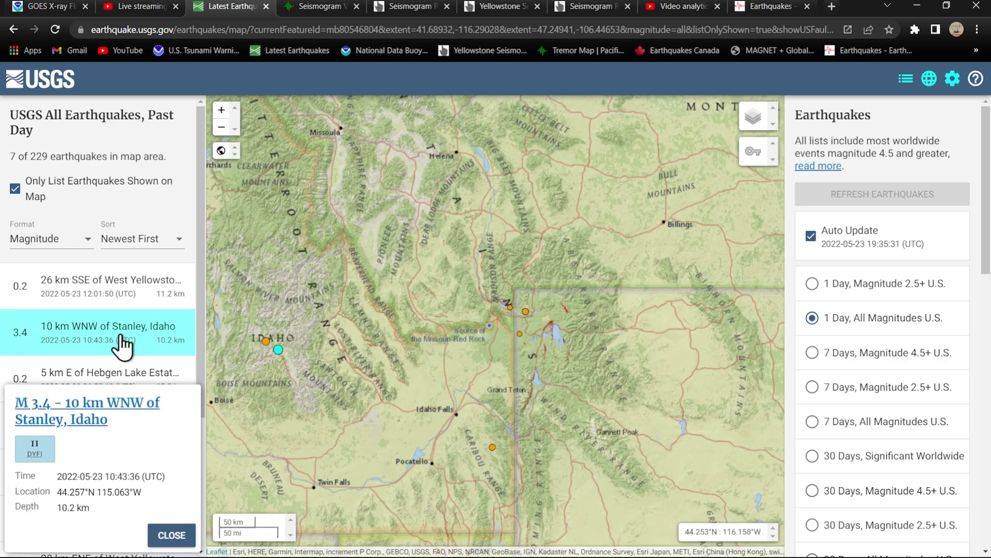
{"action": "left_click", "coordinate": [171, 534]}
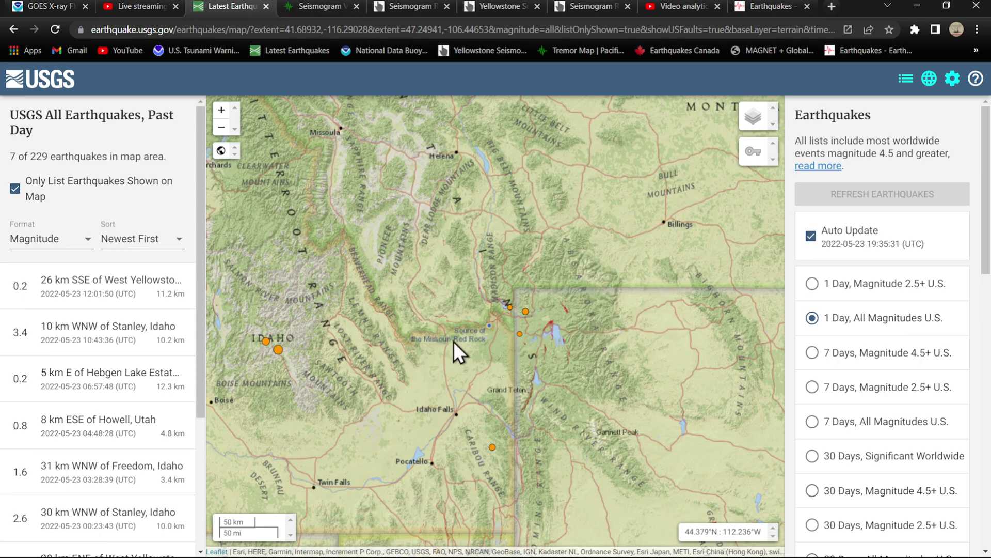
{"action": "scroll", "coordinate": [504, 346], "scroll_direction": "up", "scroll_amount": 3}
{"action": "scroll", "coordinate": [545, 326], "scroll_direction": "up", "scroll_amount": 2}
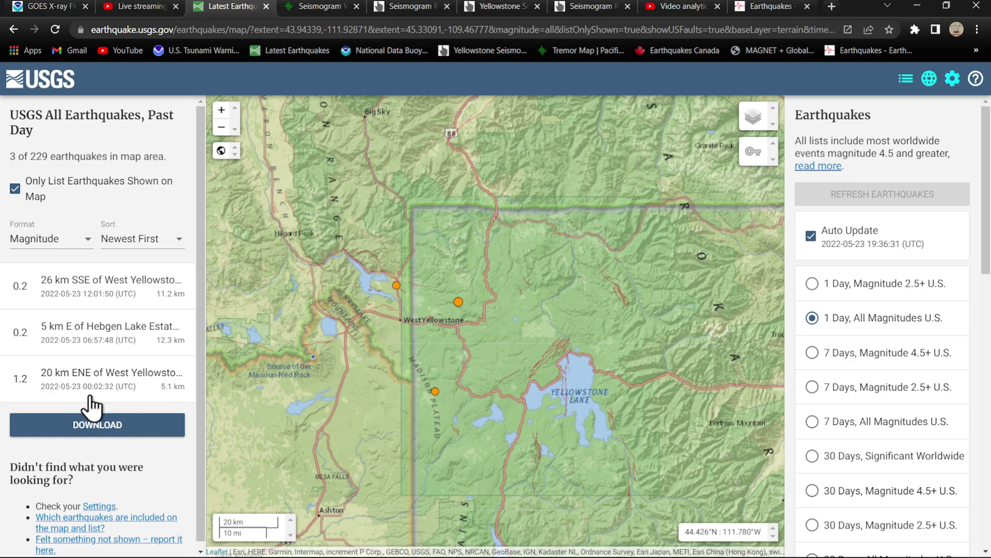
{"action": "left_click", "coordinate": [501, 7]}
{"action": "left_click", "coordinate": [586, 6]}
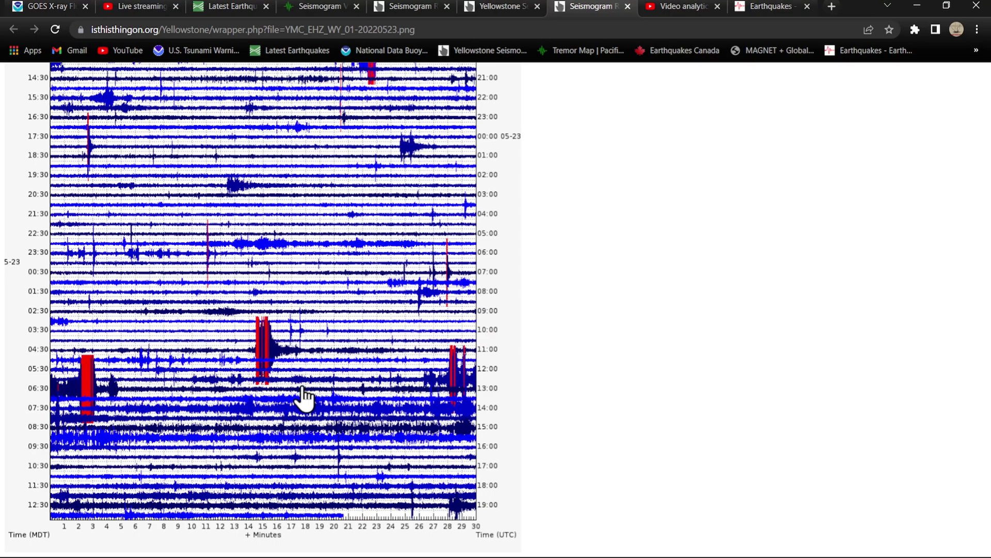
{"action": "scroll", "coordinate": [318, 438], "scroll_direction": "up", "scroll_amount": 5}
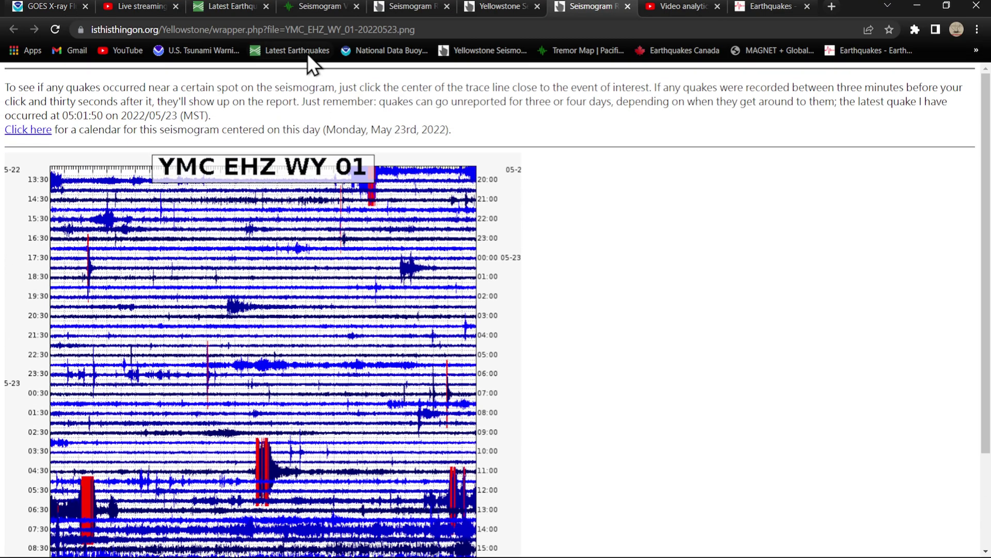
Step: View the YHL seismogram and the YPK Parker Peak day seismogram, then return to the thumbnail map
{"action": "left_click", "coordinate": [411, 7]}
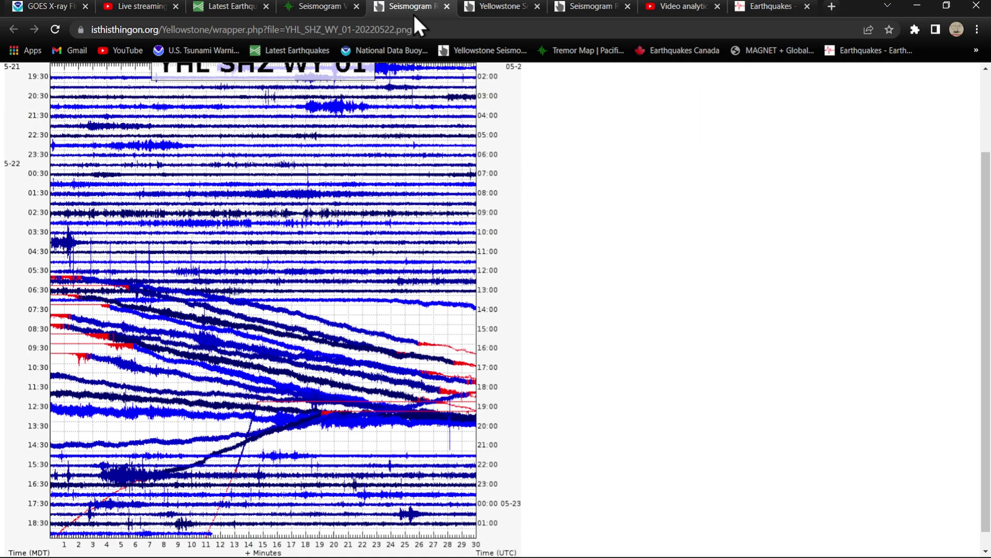
{"action": "left_click", "coordinate": [504, 7]}
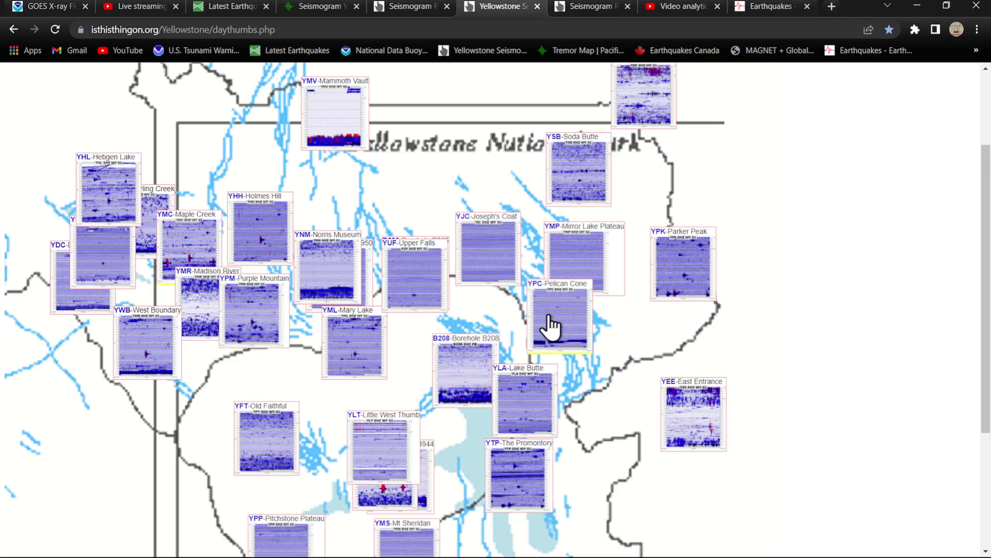
{"action": "scroll", "coordinate": [704, 323], "scroll_direction": "down", "scroll_amount": 2}
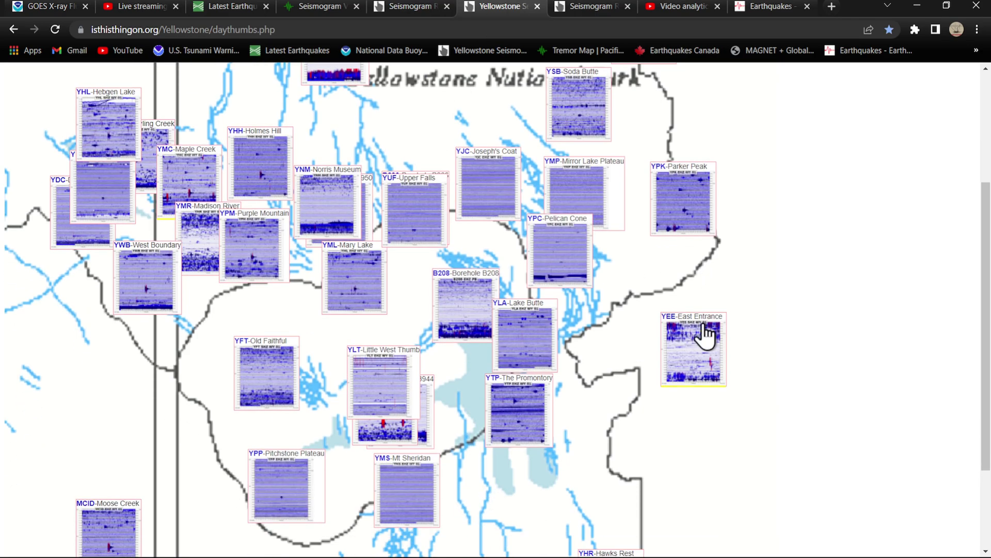
{"action": "left_click", "coordinate": [676, 237]}
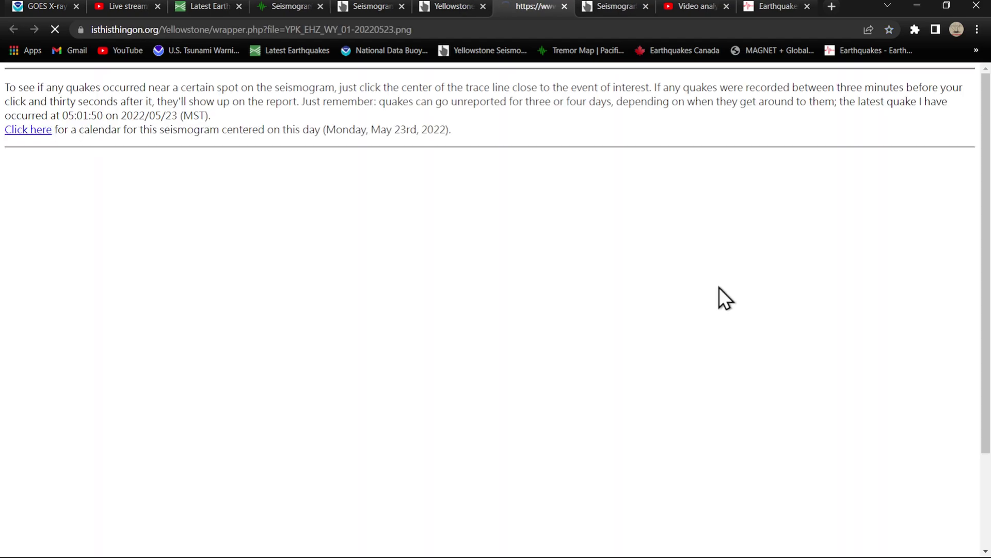
{"action": "scroll", "coordinate": [721, 300], "scroll_direction": "down", "scroll_amount": 3}
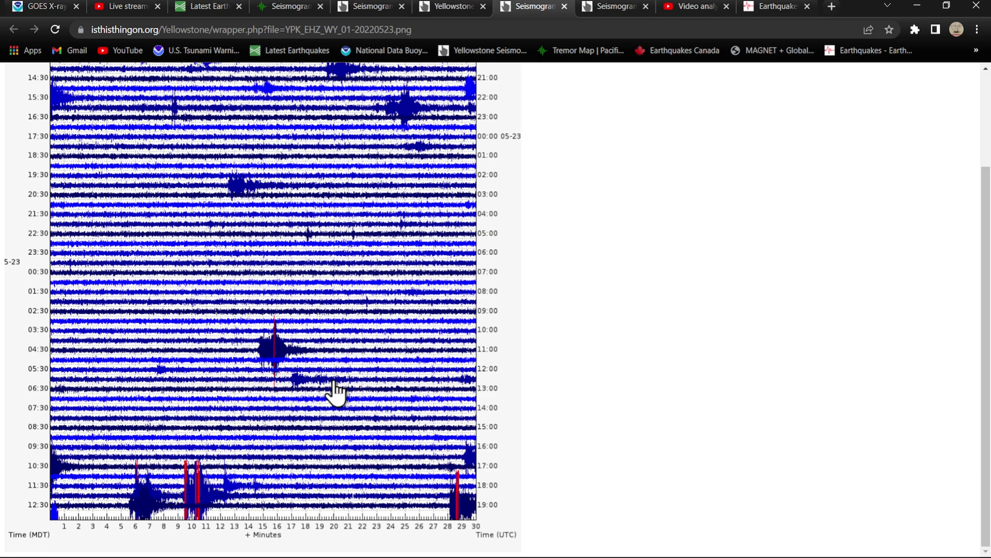
{"action": "left_click", "coordinate": [453, 6]}
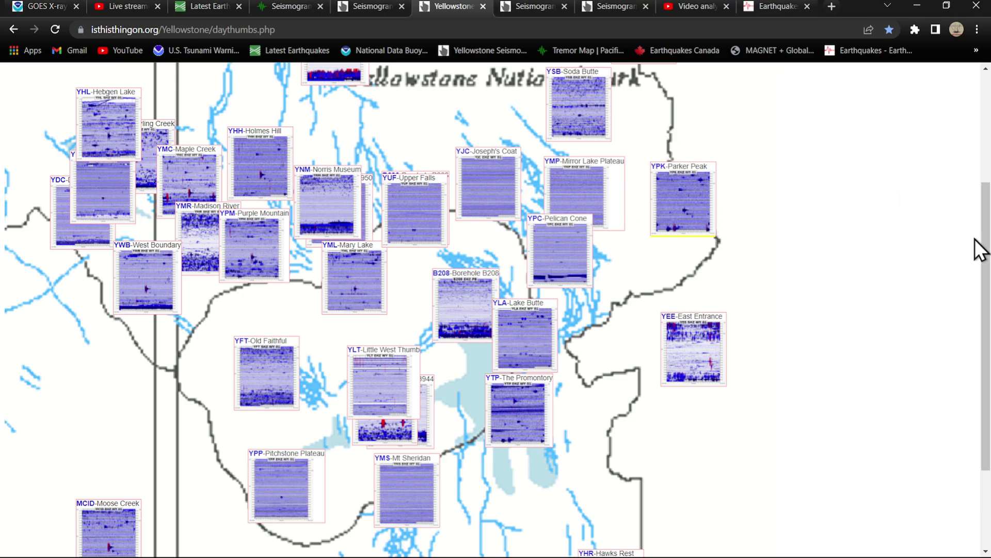
{"action": "left_click_drag", "start_coordinate": [985, 233], "coordinate": [985, 209]}
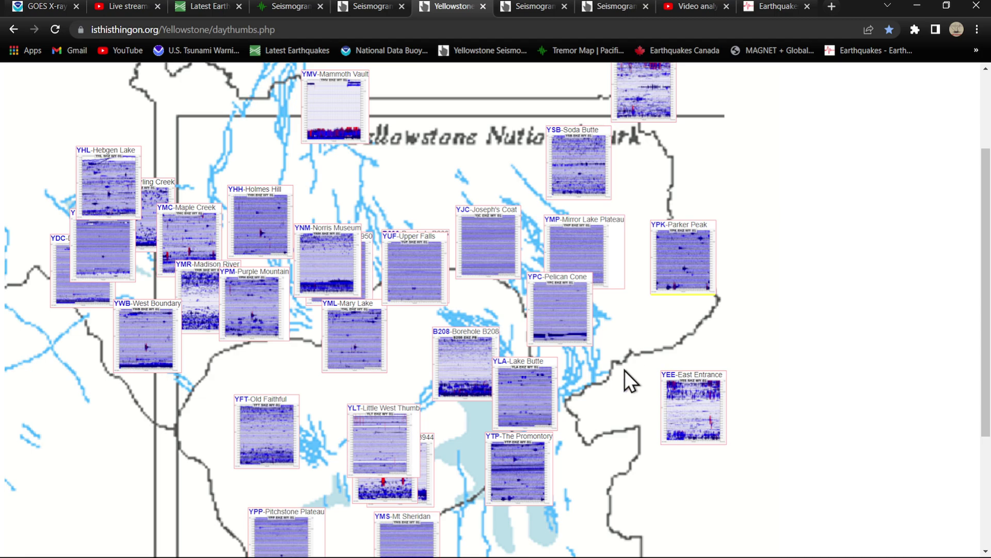
Step: Pan the past-day map to examine the Pawnee, Oklahoma, Hayward, Missouri and Virginia quakes
{"action": "left_click", "coordinate": [200, 6]}
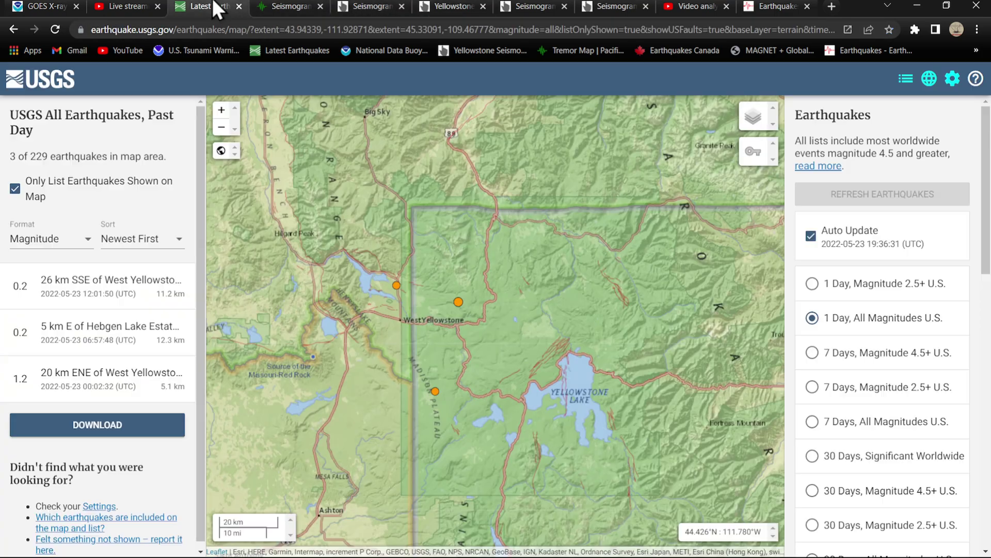
{"action": "scroll", "coordinate": [575, 365], "scroll_direction": "down", "scroll_amount": 2}
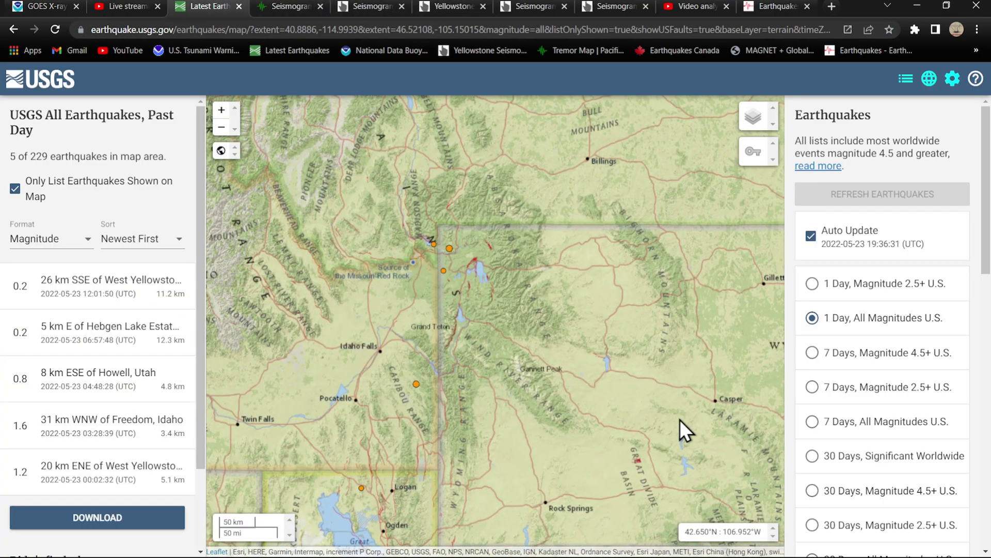
{"action": "scroll", "coordinate": [679, 419], "scroll_direction": "down", "scroll_amount": 3}
{"action": "left_click_drag", "start_coordinate": [679, 445], "coordinate": [547, 359]}
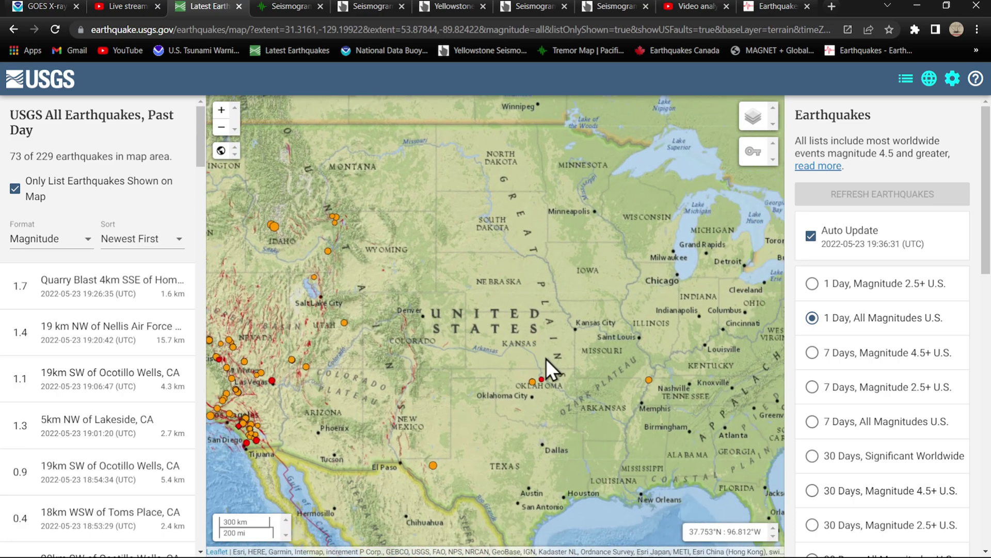
{"action": "scroll", "coordinate": [554, 361], "scroll_direction": "up", "scroll_amount": 2}
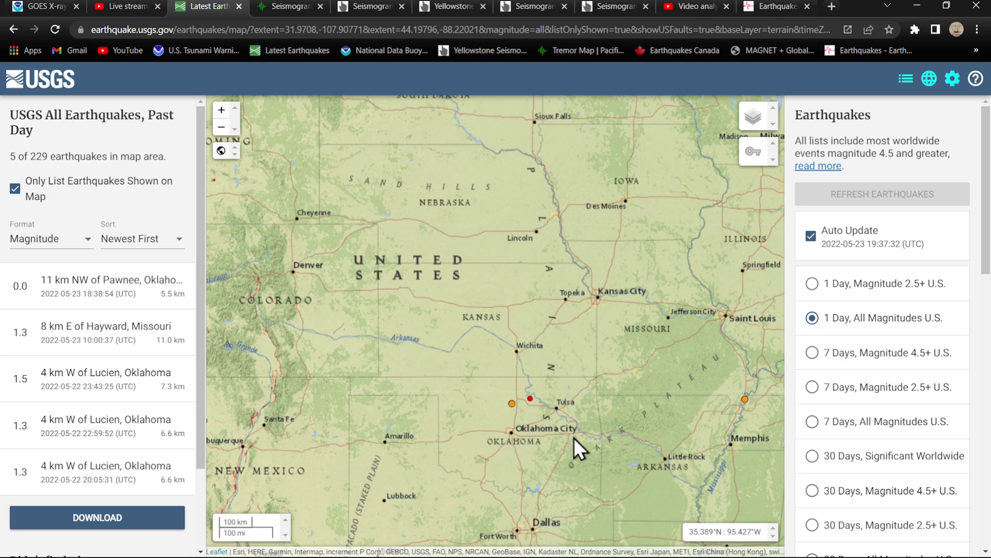
{"action": "scroll", "coordinate": [576, 434], "scroll_direction": "down", "scroll_amount": 2}
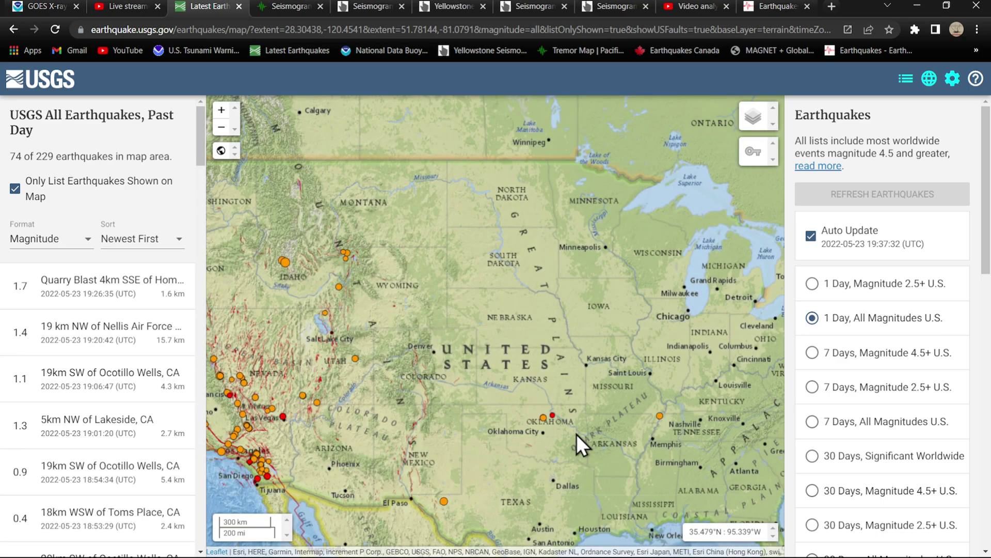
{"action": "left_click_drag", "start_coordinate": [576, 434], "coordinate": [344, 372]}
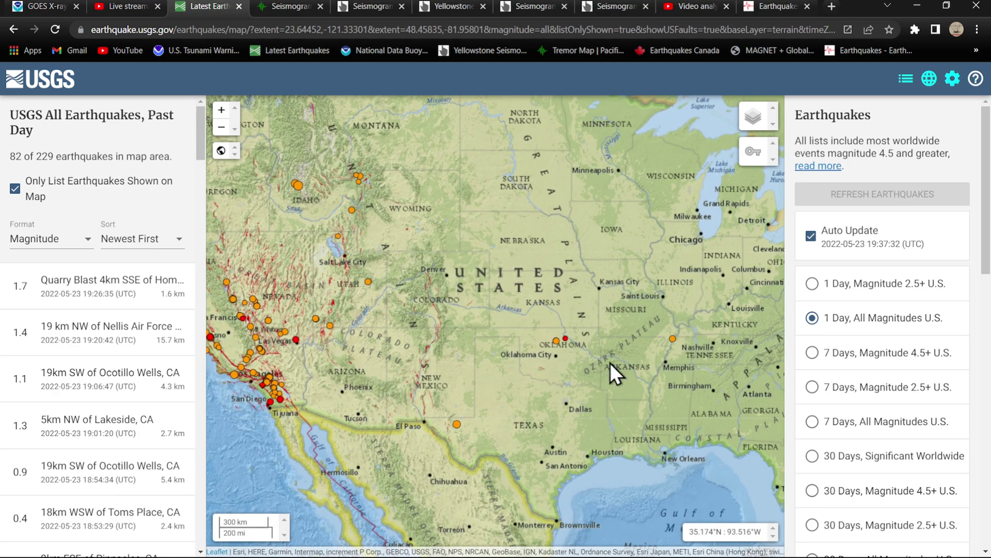
{"action": "left_click_drag", "start_coordinate": [569, 369], "coordinate": [394, 341]}
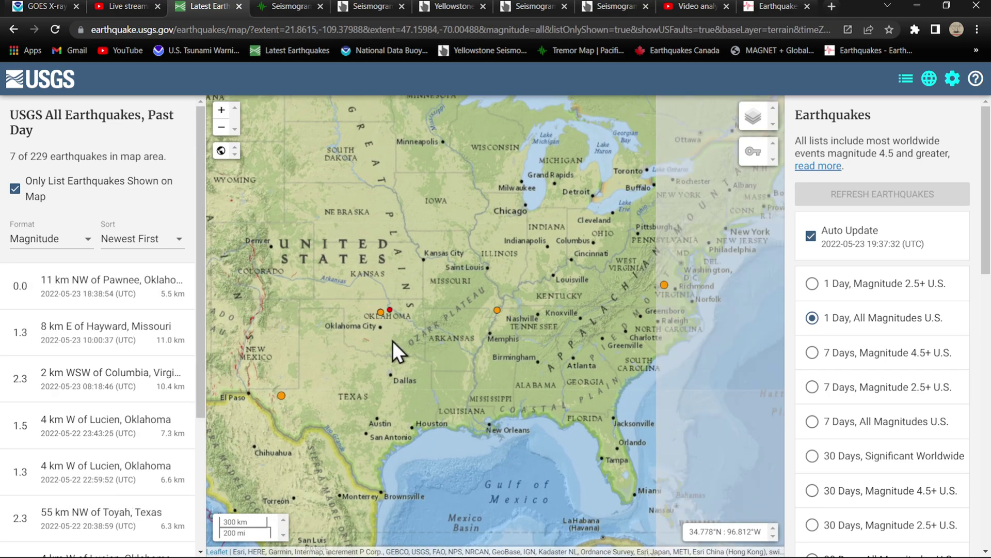
{"action": "left_click", "coordinate": [381, 314]}
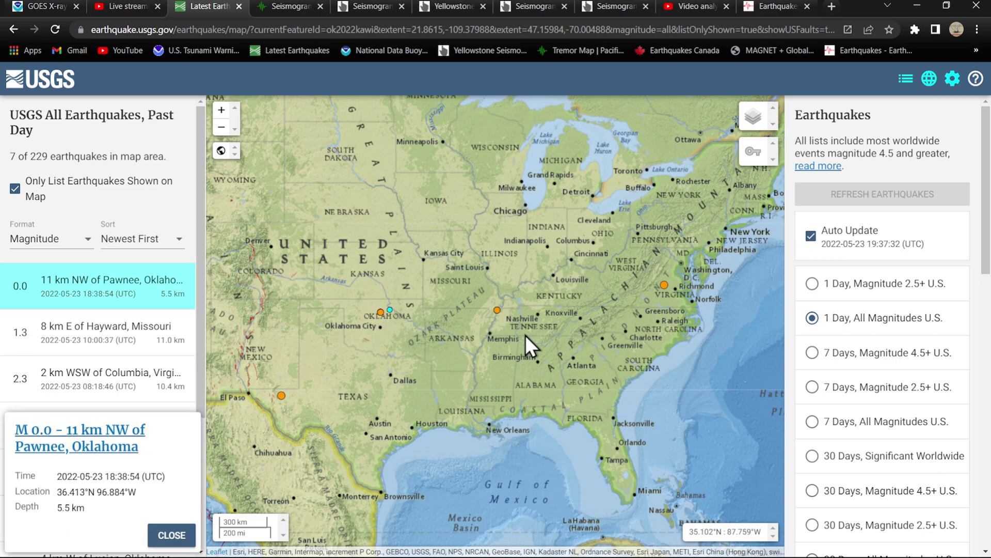
{"action": "scroll", "coordinate": [513, 320], "scroll_direction": "up", "scroll_amount": 3}
{"action": "scroll", "coordinate": [511, 317], "scroll_direction": "up", "scroll_amount": 2}
{"action": "left_click_drag", "start_coordinate": [491, 299], "coordinate": [512, 362]}
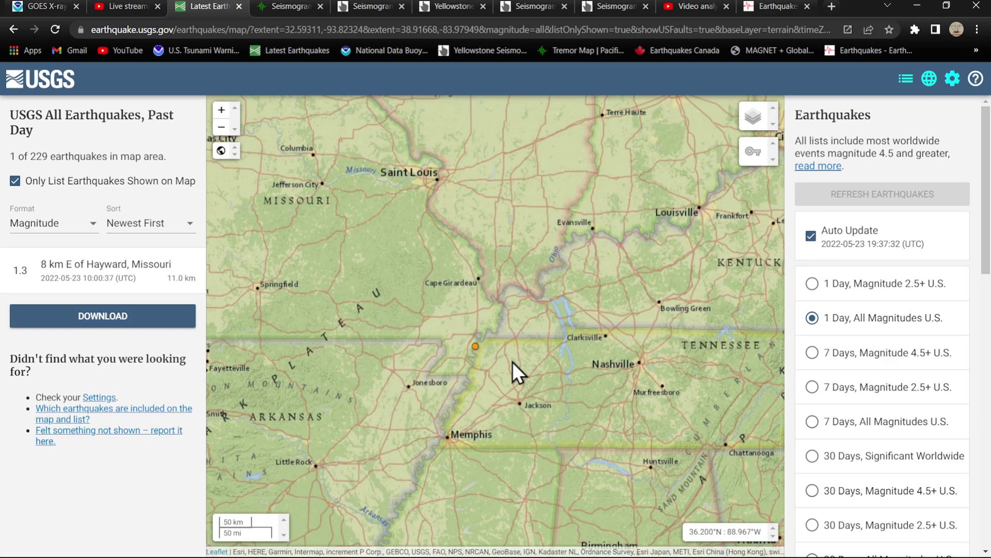
{"action": "scroll", "coordinate": [496, 338], "scroll_direction": "up", "scroll_amount": 1}
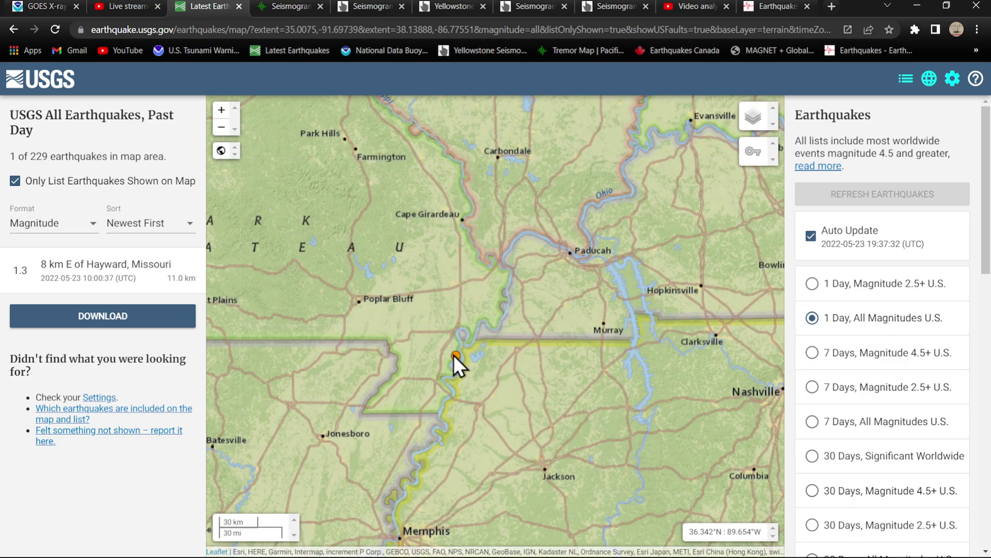
{"action": "scroll", "coordinate": [486, 381], "scroll_direction": "down", "scroll_amount": 3}
{"action": "scroll", "coordinate": [509, 380], "scroll_direction": "down", "scroll_amount": 2}
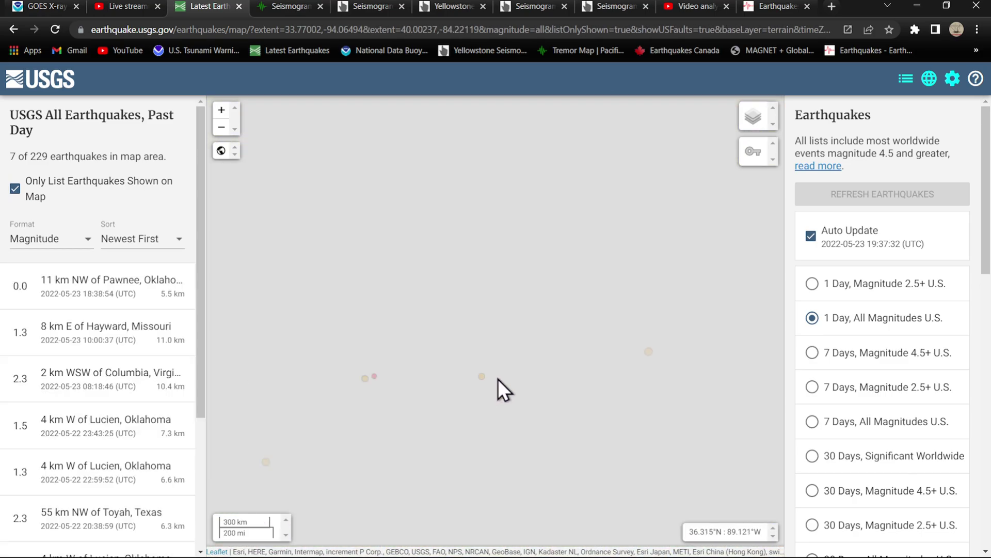
{"action": "left_click_drag", "start_coordinate": [509, 380], "coordinate": [556, 392]}
{"action": "scroll", "coordinate": [551, 382], "scroll_direction": "up", "scroll_amount": 3}
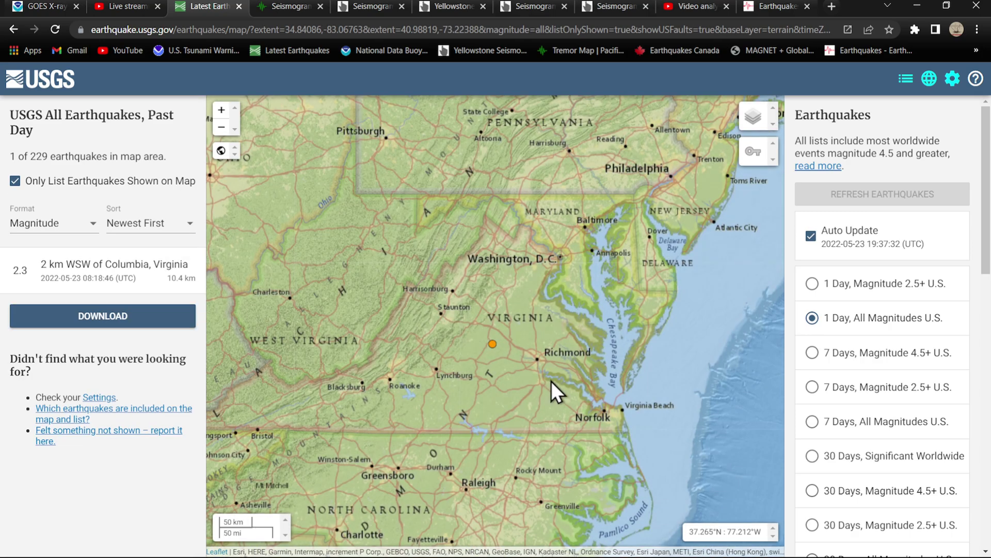
{"action": "scroll", "coordinate": [535, 370], "scroll_direction": "up", "scroll_amount": 2}
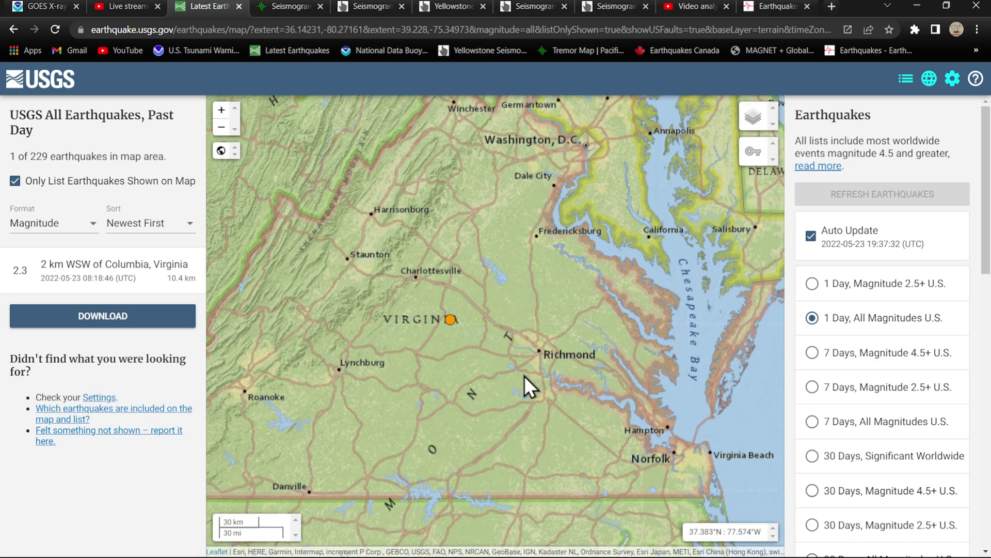
{"action": "scroll", "coordinate": [525, 376], "scroll_direction": "down", "scroll_amount": 5}
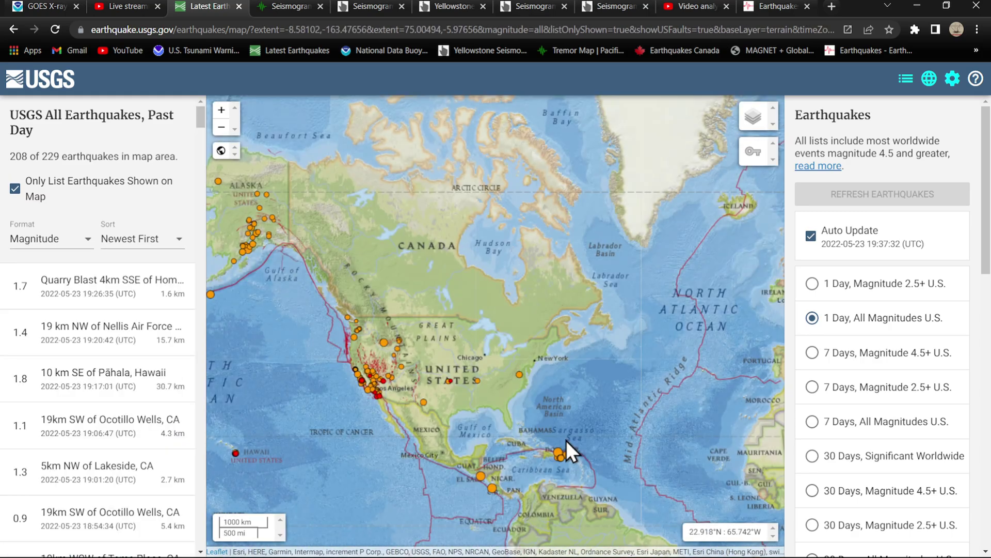
{"action": "scroll", "coordinate": [566, 440], "scroll_direction": "up", "scroll_amount": 2}
{"action": "scroll", "coordinate": [539, 360], "scroll_direction": "up", "scroll_amount": 2}
{"action": "scroll", "coordinate": [531, 351], "scroll_direction": "up", "scroll_amount": 1}
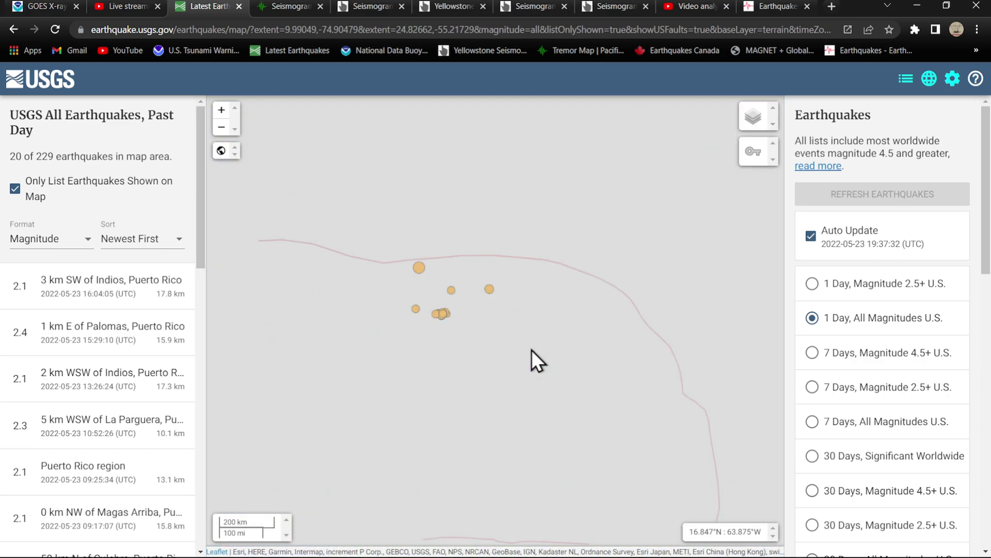
Step: Open the M 4.0 quake NNW of San Antonio, Puerto Rico, and pan to the wider Caribbean
{"action": "left_click", "coordinate": [420, 269]}
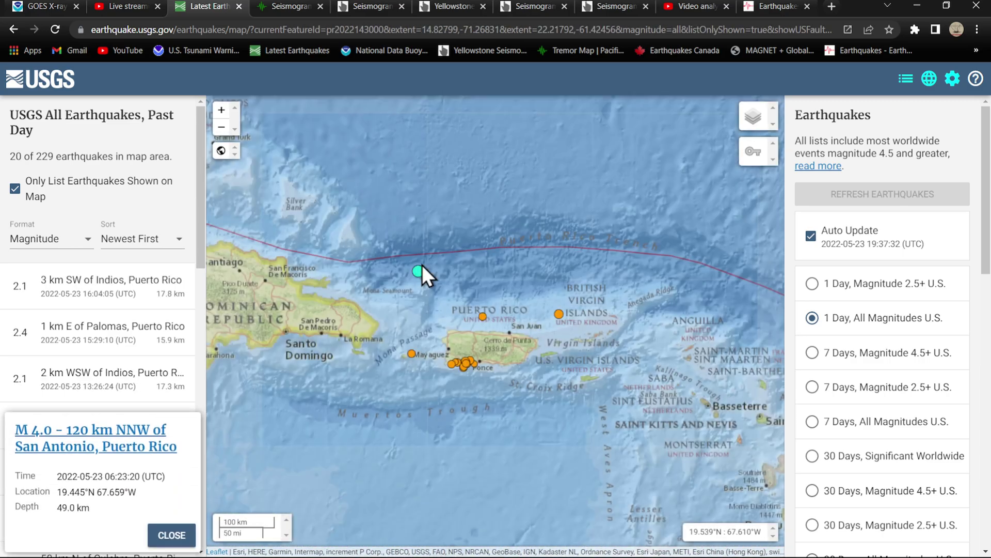
{"action": "scroll", "coordinate": [633, 316], "scroll_direction": "down", "scroll_amount": 1}
{"action": "left_click_drag", "start_coordinate": [670, 341], "coordinate": [501, 245]}
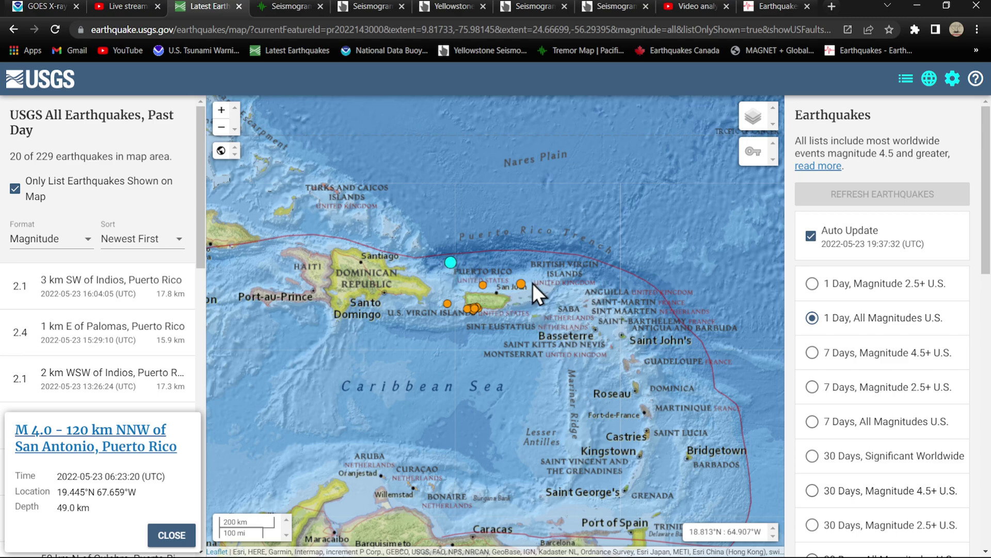
{"action": "scroll", "coordinate": [477, 327], "scroll_direction": "up", "scroll_amount": 2}
{"action": "scroll", "coordinate": [480, 327], "scroll_direction": "up", "scroll_amount": 2}
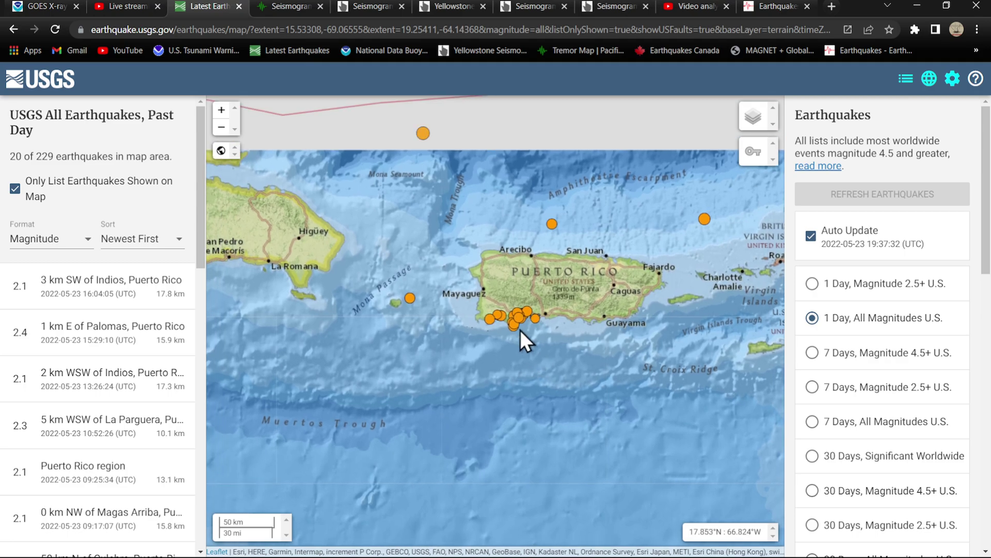
{"action": "scroll", "coordinate": [519, 330], "scroll_direction": "up", "scroll_amount": 1}
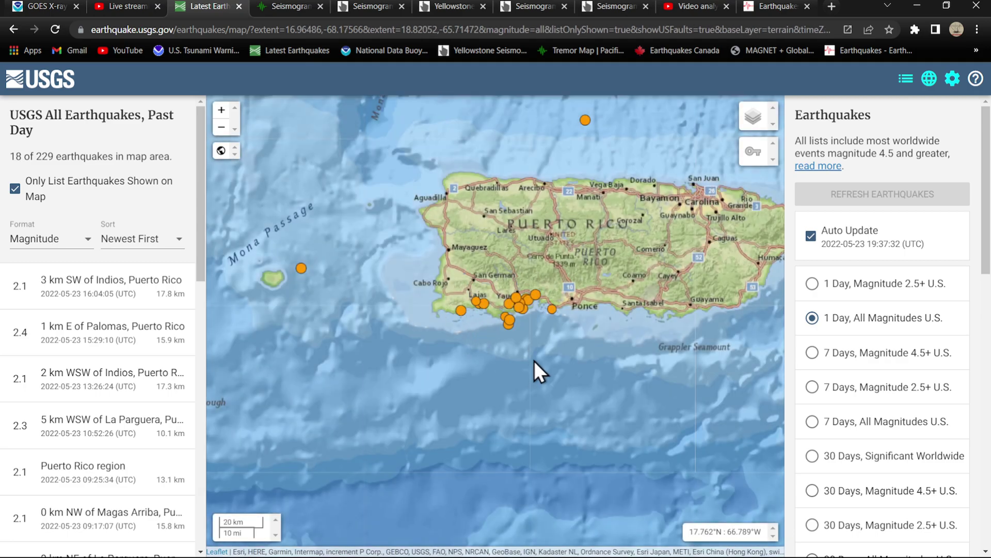
{"action": "scroll", "coordinate": [533, 360], "scroll_direction": "down", "scroll_amount": 2}
{"action": "scroll", "coordinate": [534, 359], "scroll_direction": "down", "scroll_amount": 2}
{"action": "scroll", "coordinate": [534, 359], "scroll_direction": "down", "scroll_amount": 2}
{"action": "scroll", "coordinate": [534, 360], "scroll_direction": "down", "scroll_amount": 2}
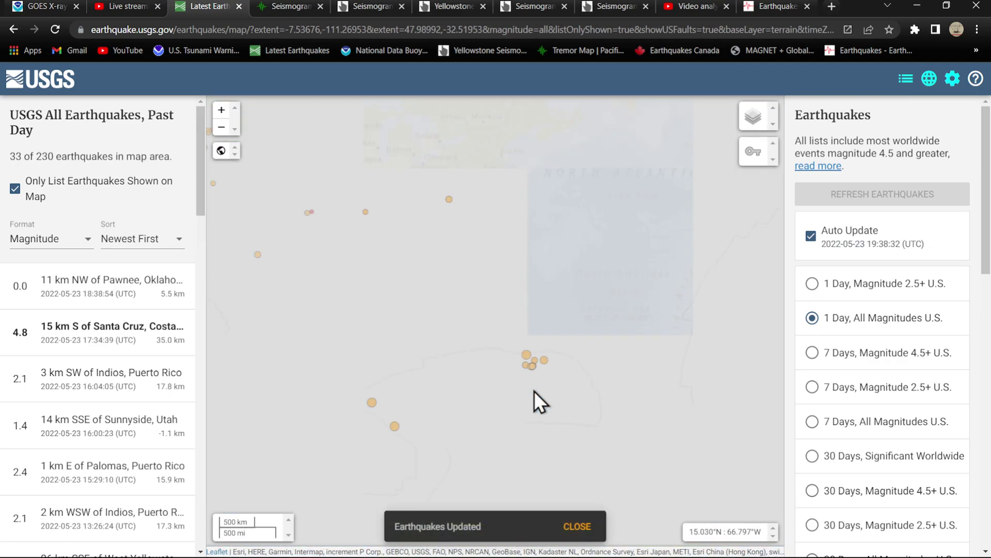
{"action": "scroll", "coordinate": [533, 391], "scroll_direction": "down", "scroll_amount": 2}
{"action": "scroll", "coordinate": [588, 298], "scroll_direction": "down", "scroll_amount": 1}
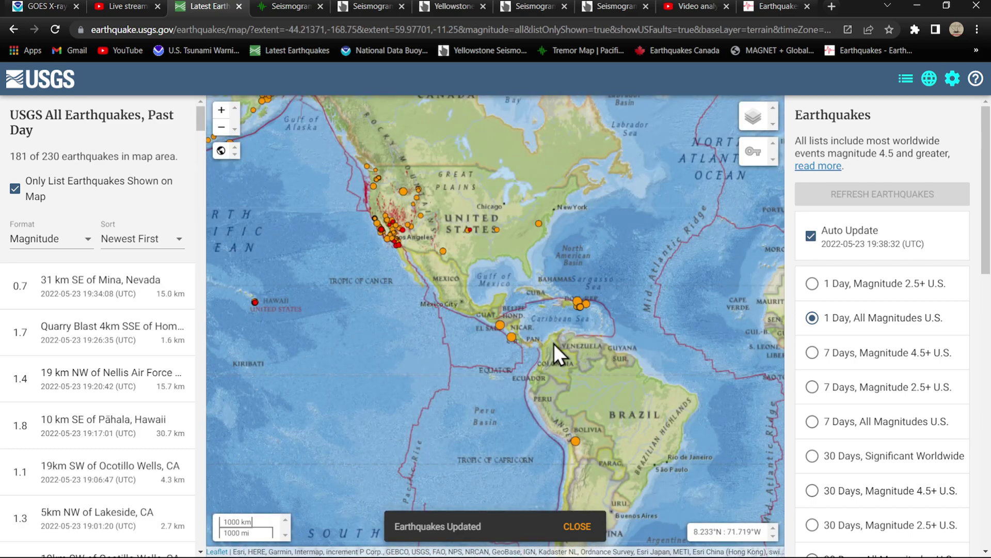
{"action": "scroll", "coordinate": [546, 371], "scroll_direction": "down", "scroll_amount": 3}
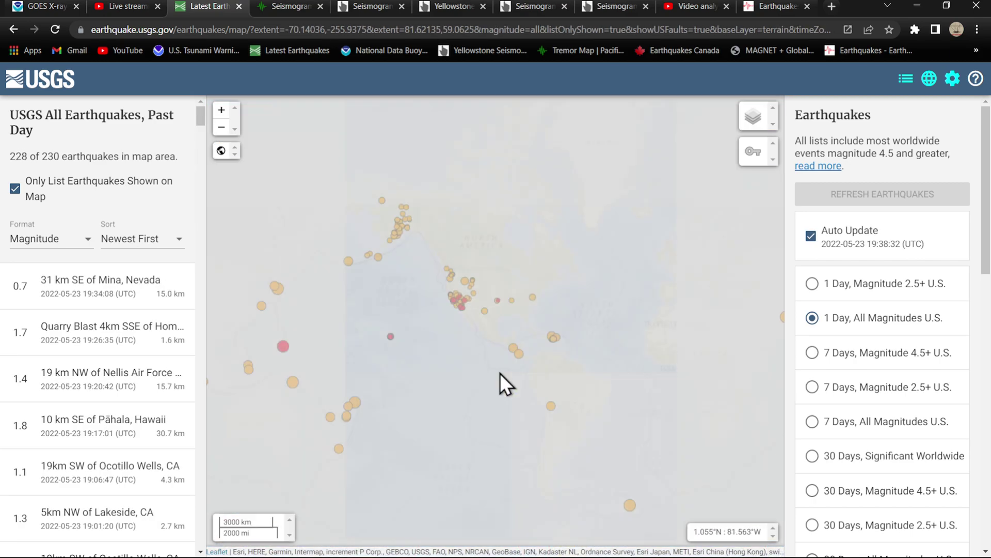
{"action": "scroll", "coordinate": [458, 343], "scroll_direction": "up", "scroll_amount": 2}
{"action": "scroll", "coordinate": [458, 342], "scroll_direction": "up", "scroll_amount": 2}
{"action": "scroll", "coordinate": [458, 343], "scroll_direction": "up", "scroll_amount": 2}
{"action": "scroll", "coordinate": [536, 313], "scroll_direction": "up", "scroll_amount": 2}
{"action": "scroll", "coordinate": [472, 325], "scroll_direction": "up", "scroll_amount": 2}
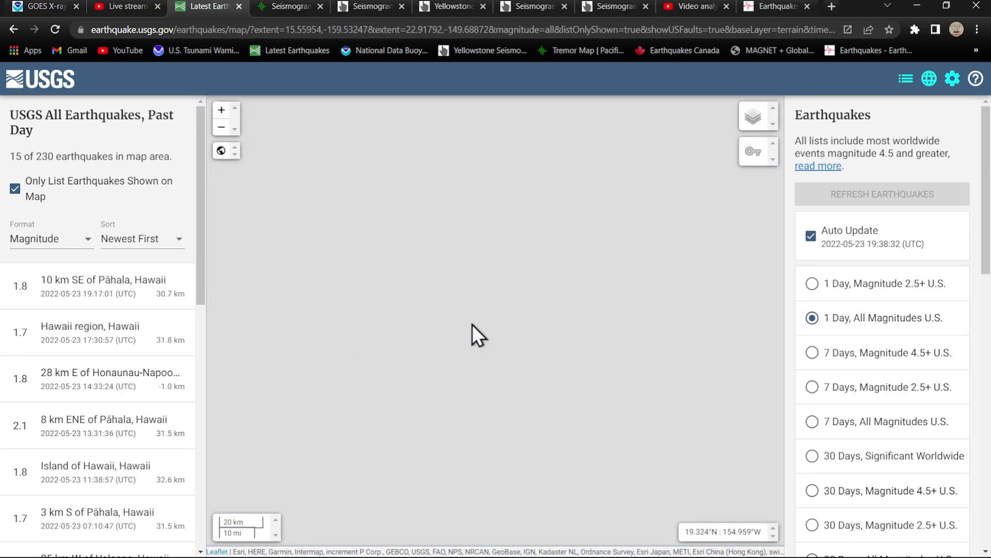
{"action": "scroll", "coordinate": [470, 324], "scroll_direction": "up", "scroll_amount": 2}
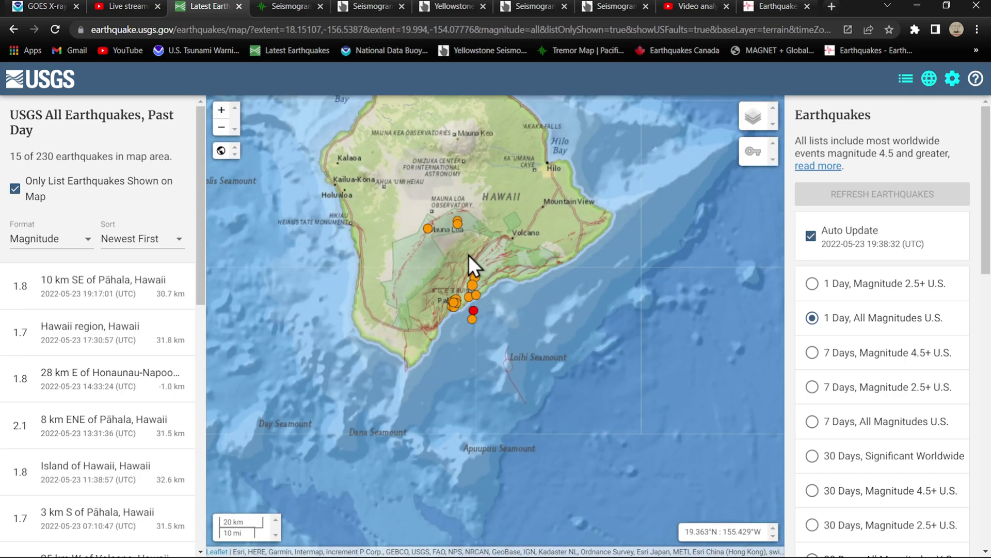
{"action": "scroll", "coordinate": [475, 285], "scroll_direction": "up", "scroll_amount": 1}
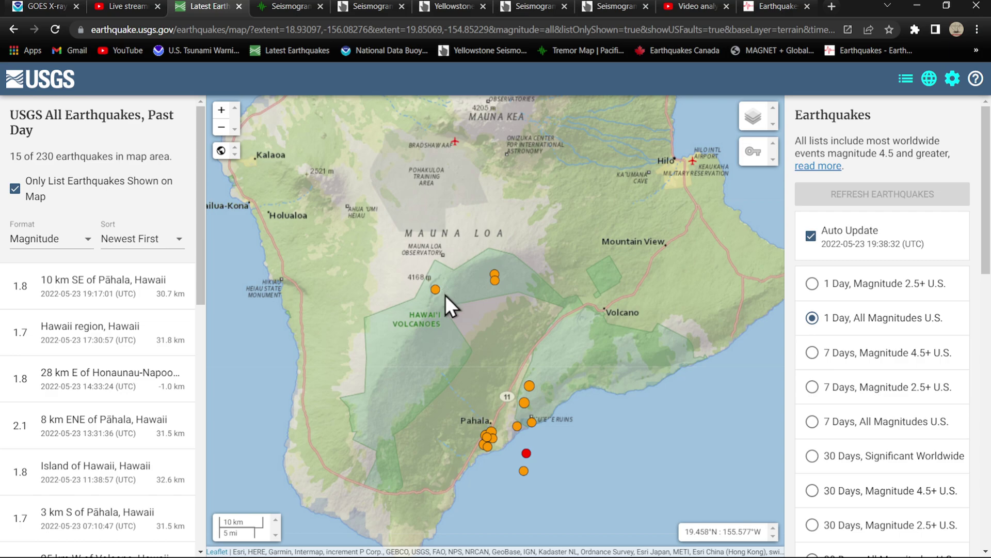
{"action": "scroll", "coordinate": [446, 295], "scroll_direction": "up", "scroll_amount": 1}
Step: Open the M1.8 quake 28 km E of Honaunau-Napoopoo on Mauna Loa
{"action": "left_click", "coordinate": [428, 288]}
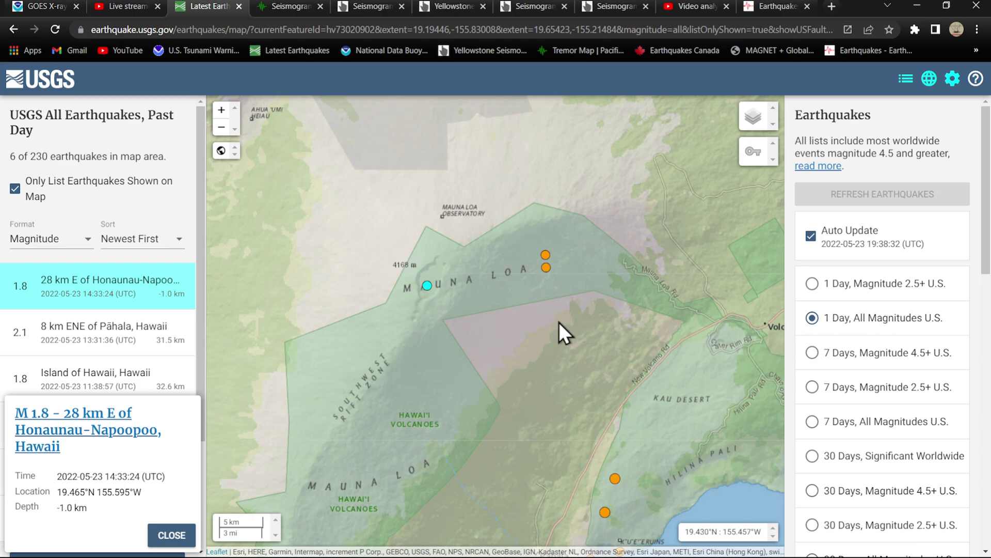
{"action": "scroll", "coordinate": [558, 320], "scroll_direction": "down", "scroll_amount": 3}
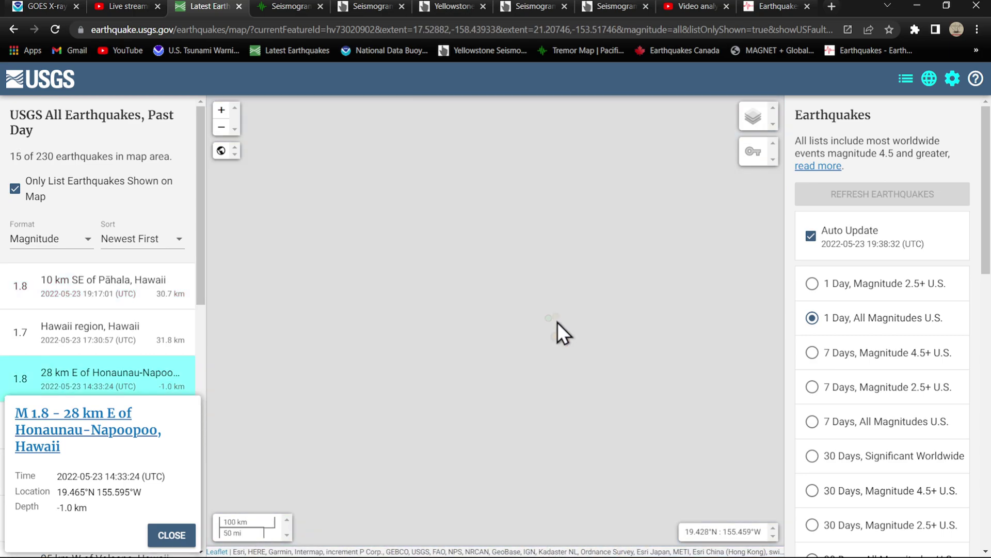
{"action": "scroll", "coordinate": [557, 321], "scroll_direction": "down", "scroll_amount": 2}
{"action": "scroll", "coordinate": [557, 321], "scroll_direction": "down", "scroll_amount": 2}
{"action": "scroll", "coordinate": [557, 322], "scroll_direction": "down", "scroll_amount": 1}
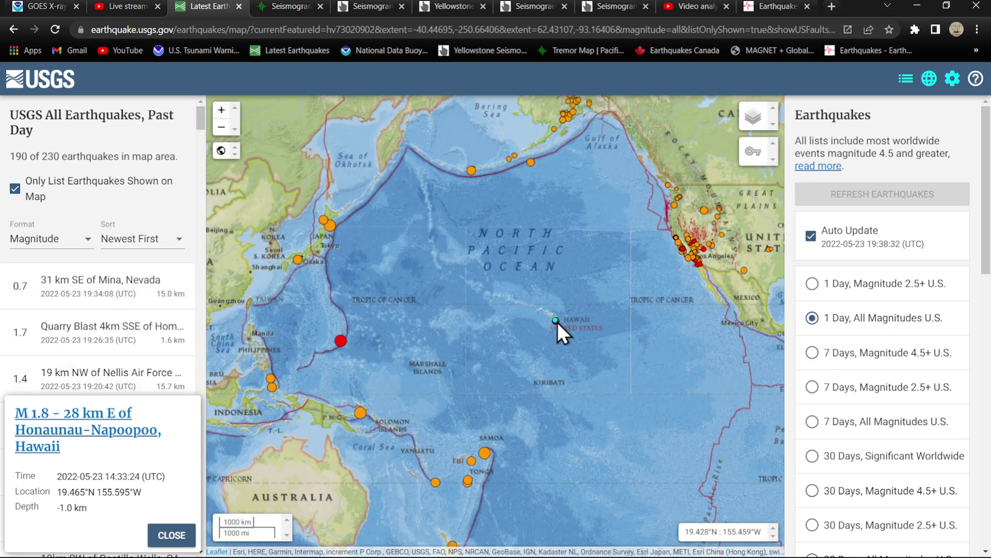
{"action": "scroll", "coordinate": [567, 323], "scroll_direction": "down", "scroll_amount": 2}
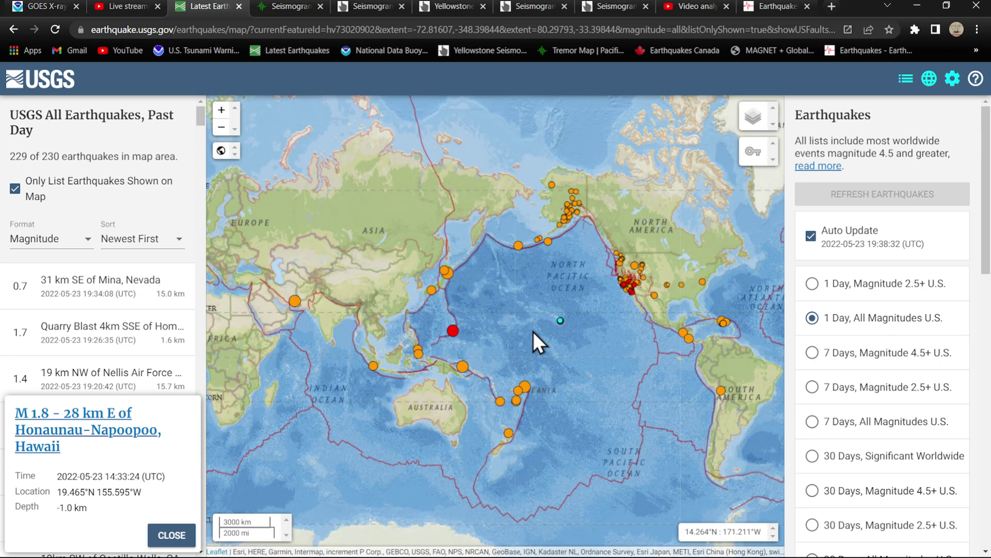
Step: Pan the world map across the Americas and North Pacific to frame mainland Alaska and the Aleutians
{"action": "left_click_drag", "start_coordinate": [567, 322], "coordinate": [496, 297]}
{"action": "left_click_drag", "start_coordinate": [569, 351], "coordinate": [441, 310]}
{"action": "left_click_drag", "start_coordinate": [604, 230], "coordinate": [621, 319]}
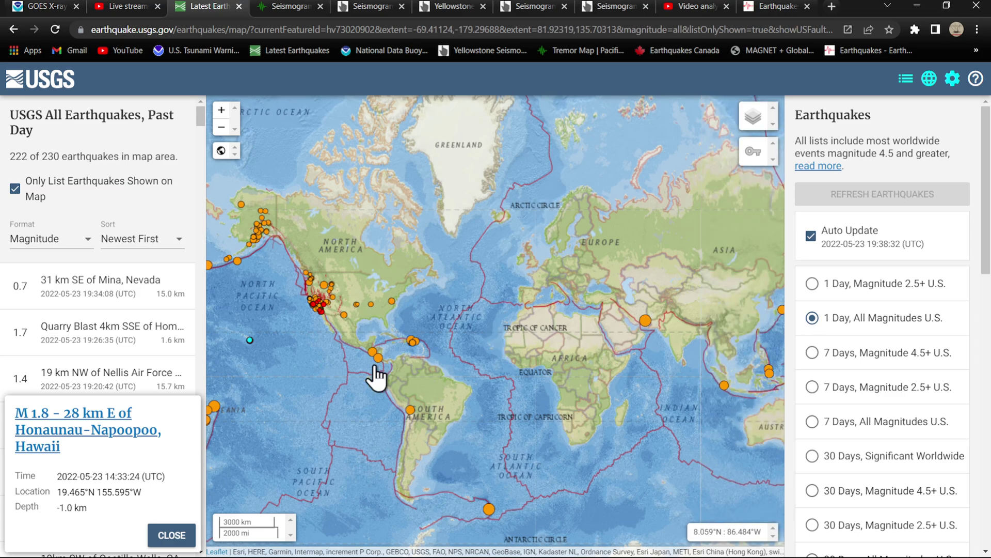
{"action": "scroll", "coordinate": [397, 345], "scroll_direction": "up", "scroll_amount": 2}
{"action": "left_click_drag", "start_coordinate": [372, 333], "coordinate": [409, 327]}
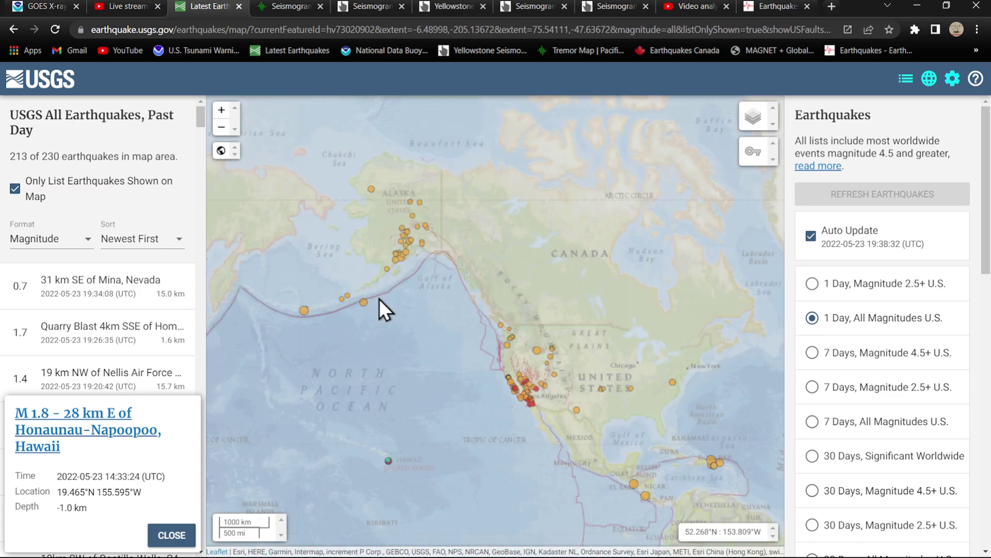
{"action": "left_click_drag", "start_coordinate": [381, 298], "coordinate": [481, 360]}
{"action": "scroll", "coordinate": [481, 360], "scroll_direction": "up", "scroll_amount": 2}
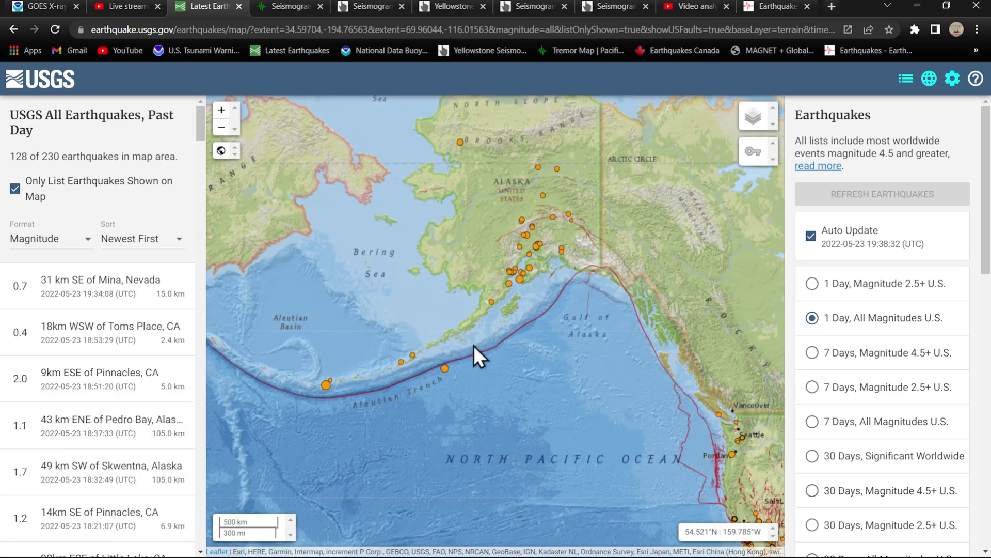
{"action": "left_click_drag", "start_coordinate": [562, 260], "coordinate": [557, 321]}
{"action": "scroll", "coordinate": [557, 322], "scroll_direction": "up", "scroll_amount": 1}
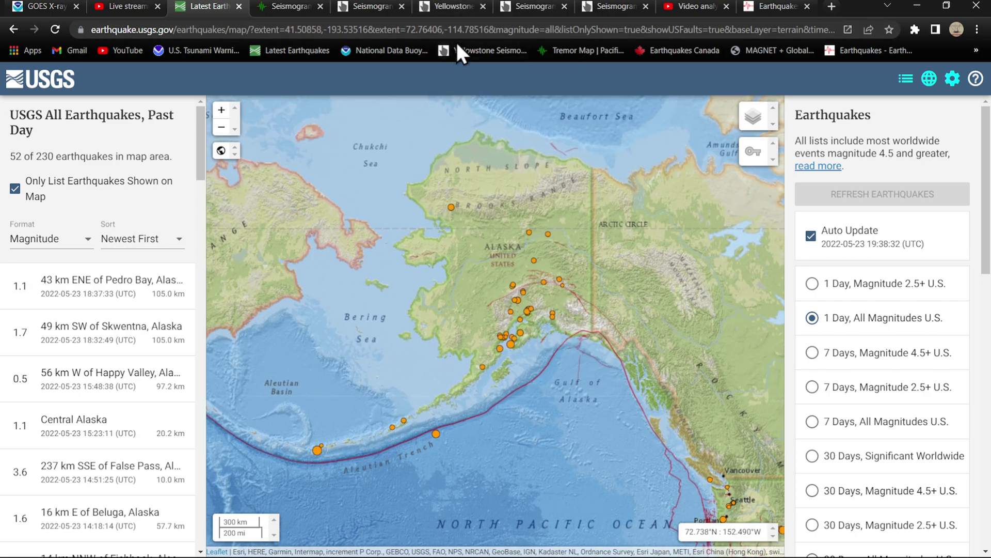
Step: On Earthquakes Canada's 30-day map, check the M2.7 quake 59 km S of Wunnumin, Ontario
{"action": "left_click", "coordinate": [675, 50]}
{"action": "scroll", "coordinate": [565, 447], "scroll_direction": "down", "scroll_amount": 5}
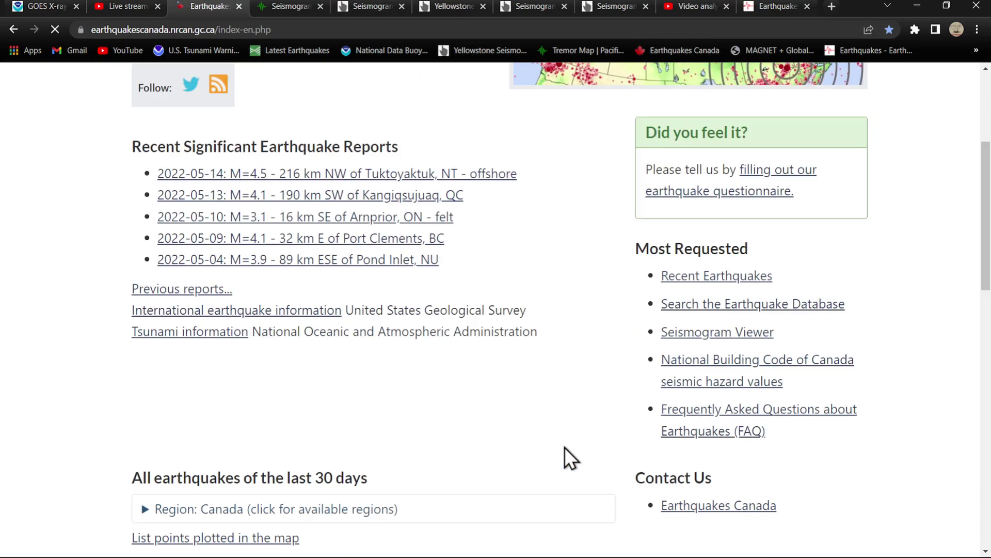
{"action": "scroll", "coordinate": [565, 447], "scroll_direction": "down", "scroll_amount": 5}
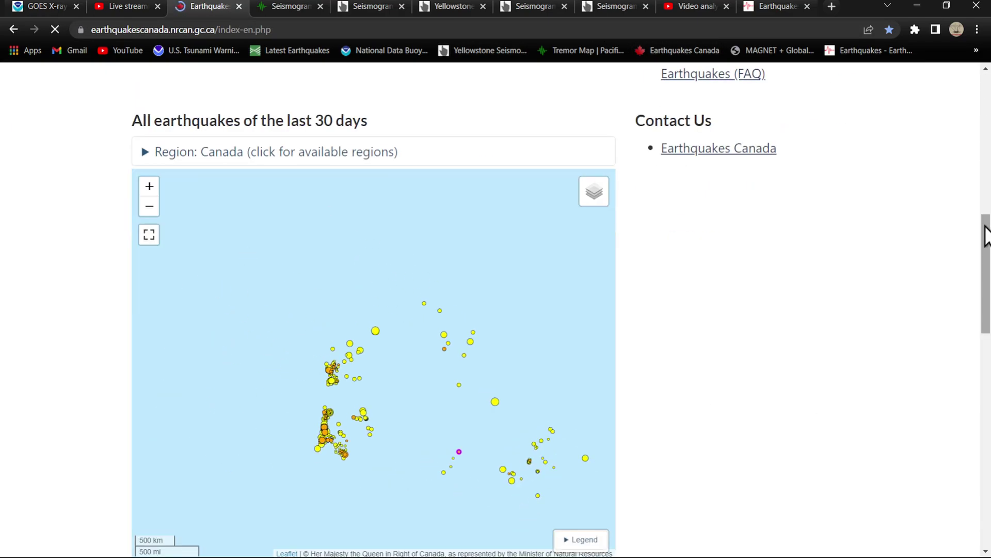
{"action": "left_click_drag", "start_coordinate": [430, 423], "coordinate": [431, 364]}
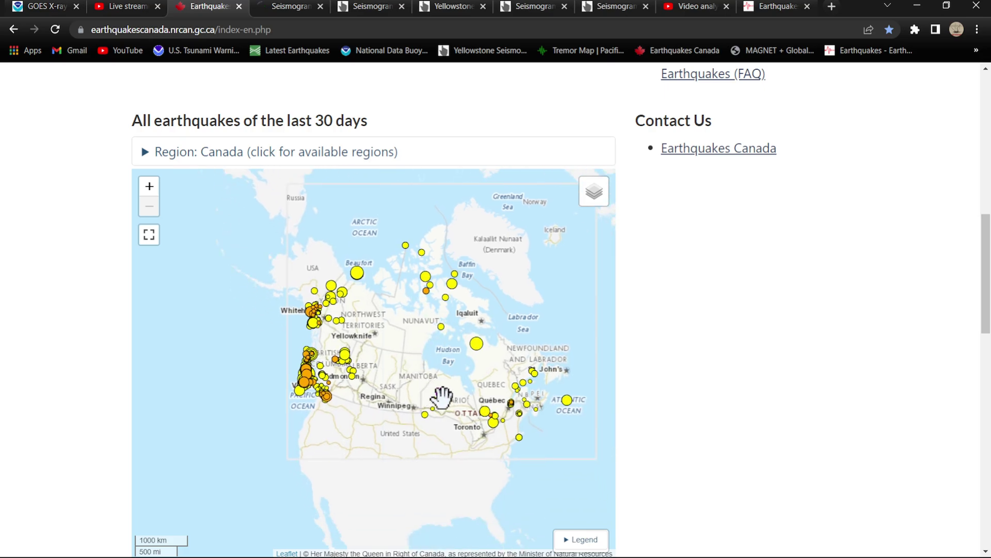
{"action": "left_click", "coordinate": [440, 396]}
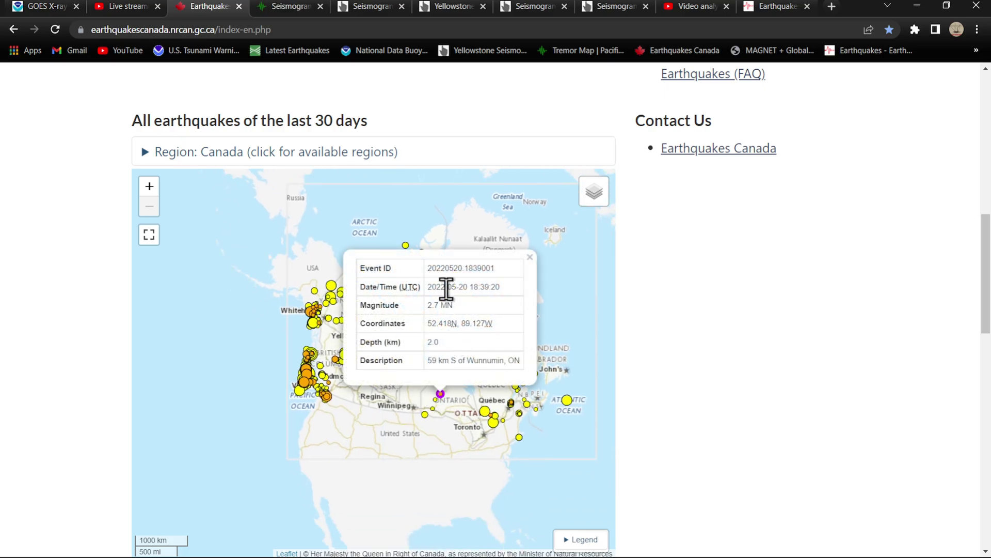
{"action": "left_click_drag", "start_coordinate": [456, 287], "coordinate": [466, 287]}
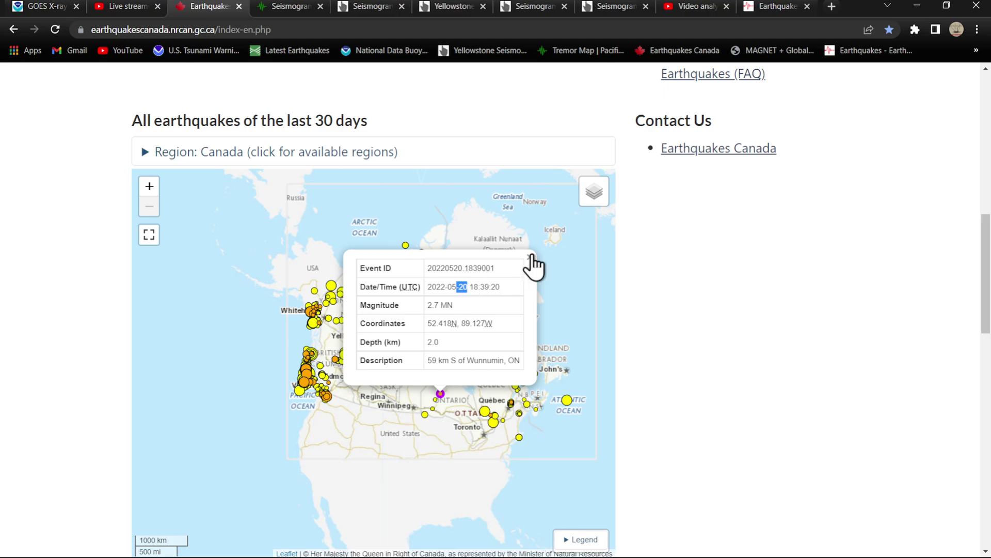
{"action": "left_click", "coordinate": [530, 257]}
{"action": "scroll", "coordinate": [423, 354], "scroll_direction": "up", "scroll_amount": 1}
{"action": "scroll", "coordinate": [424, 354], "scroll_direction": "down", "scroll_amount": 1}
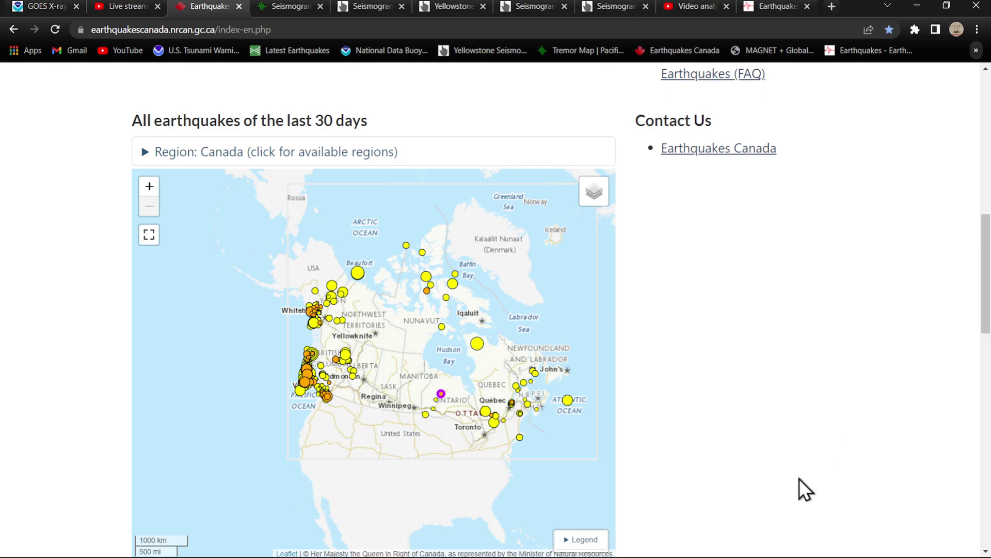
Step: View SolarHam's HMI magnetogram and visible-disk sunspot images, returning home after each
{"action": "key", "text": "alt+Left"}
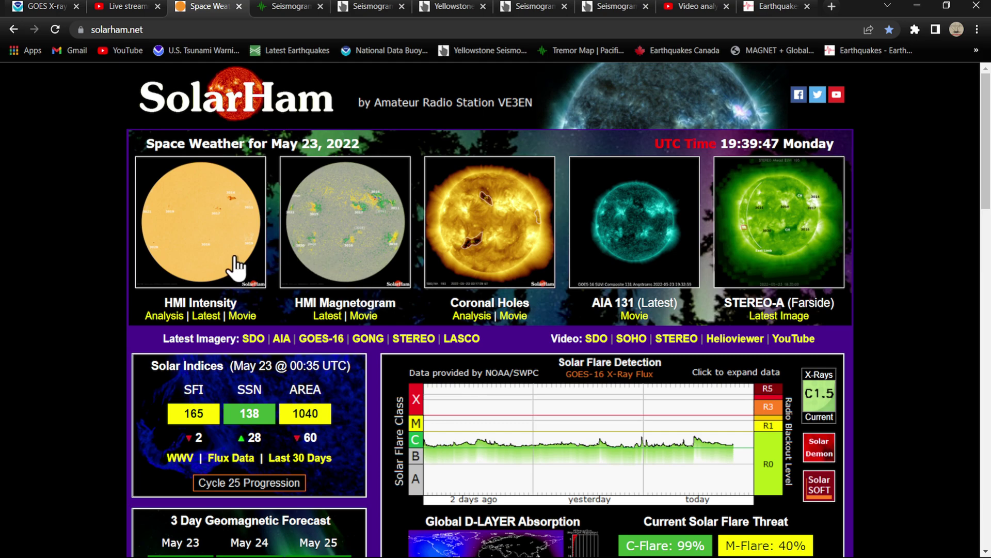
{"action": "scroll", "coordinate": [356, 373], "scroll_direction": "down", "scroll_amount": 2}
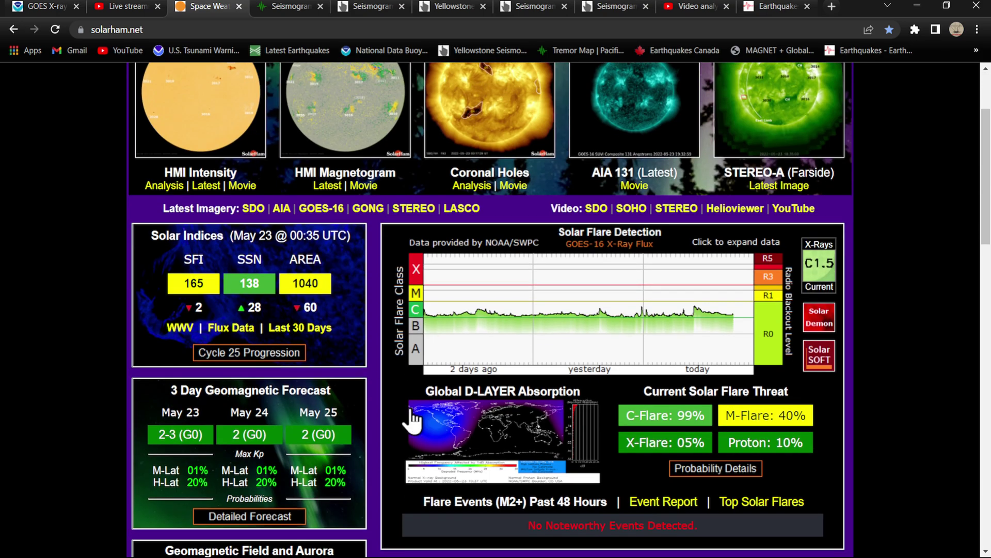
{"action": "scroll", "coordinate": [415, 418], "scroll_direction": "up", "scroll_amount": 3}
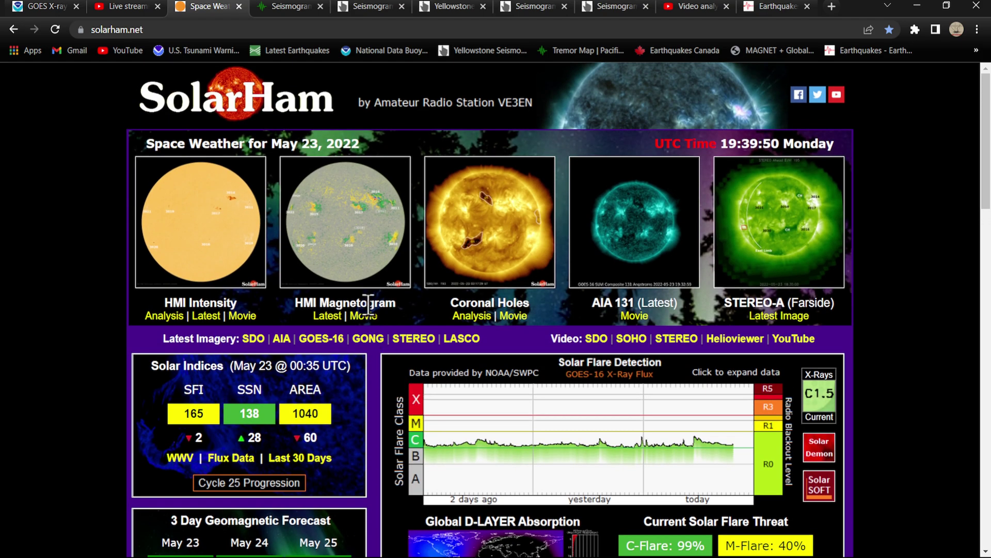
{"action": "left_click", "coordinate": [381, 249]}
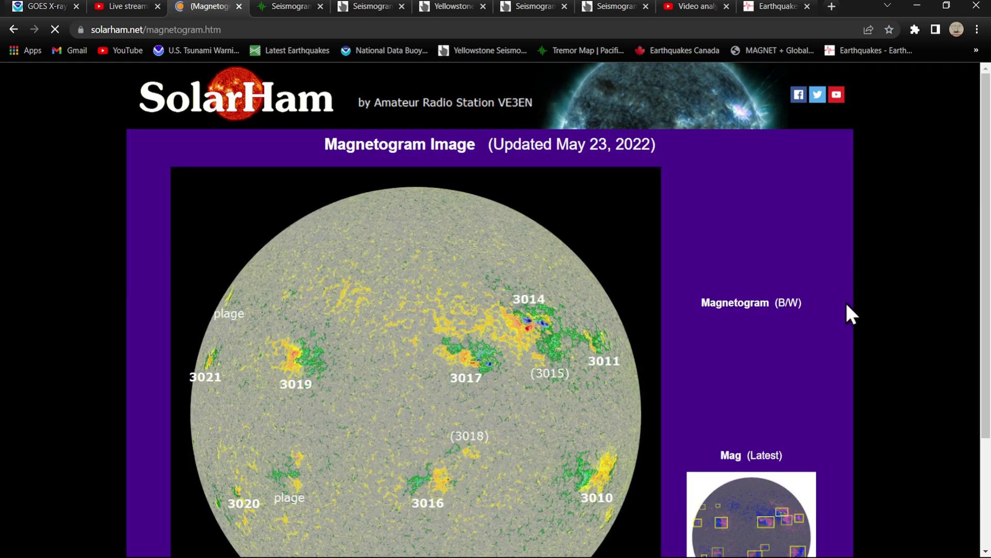
{"action": "scroll", "coordinate": [846, 301], "scroll_direction": "down", "scroll_amount": 1}
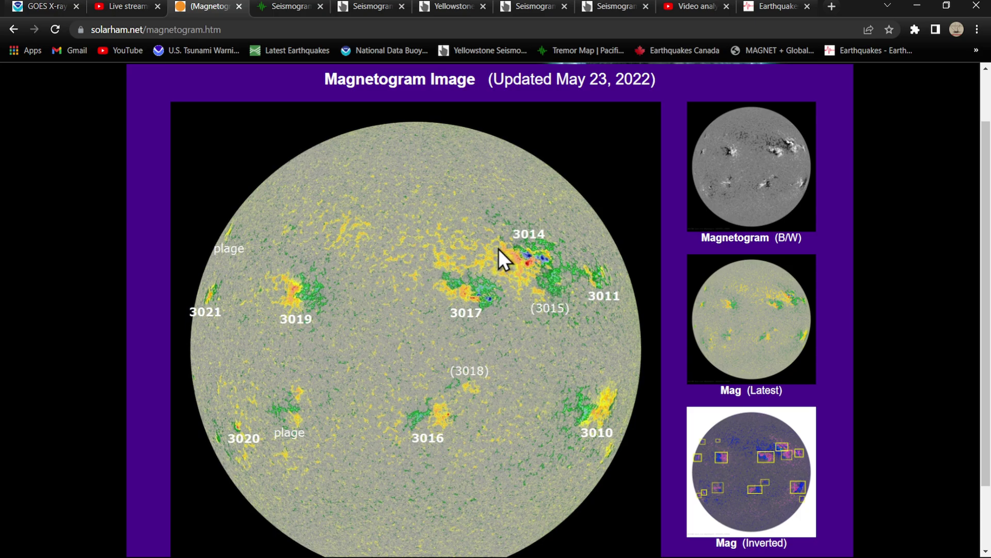
{"action": "left_click", "coordinate": [15, 30]}
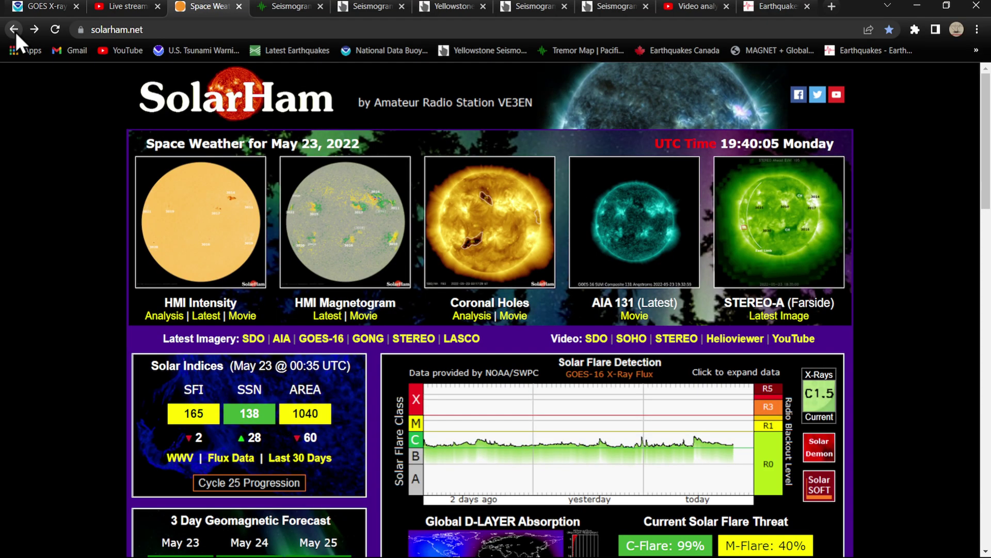
{"action": "left_click", "coordinate": [203, 235]}
{"action": "scroll", "coordinate": [601, 318], "scroll_direction": "down", "scroll_amount": 2}
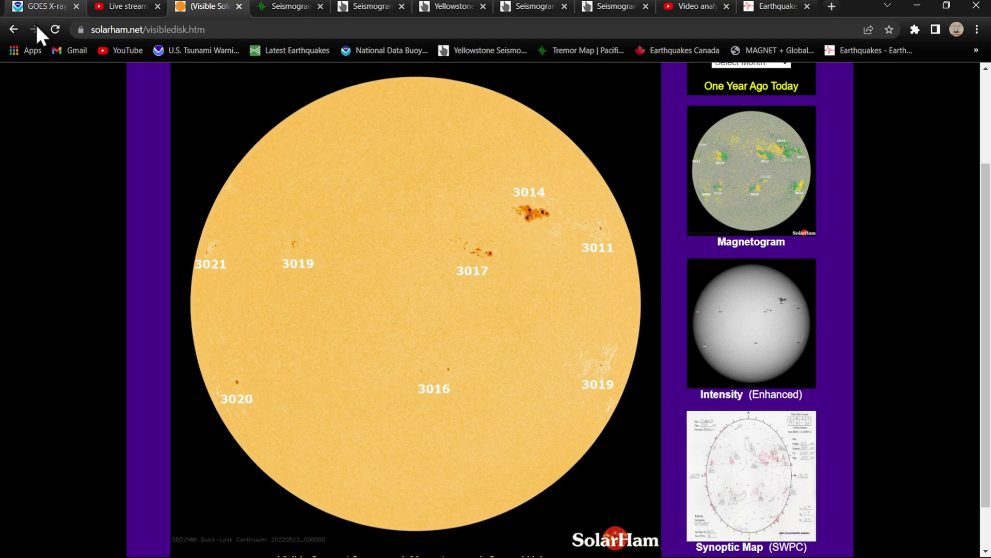
{"action": "left_click", "coordinate": [12, 29]}
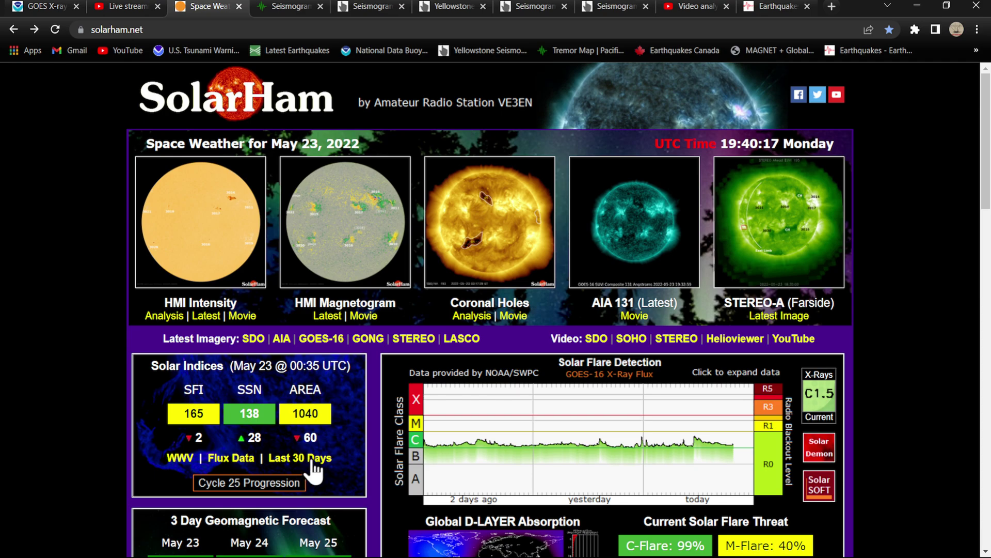
{"action": "scroll", "coordinate": [473, 403], "scroll_direction": "down", "scroll_amount": 1}
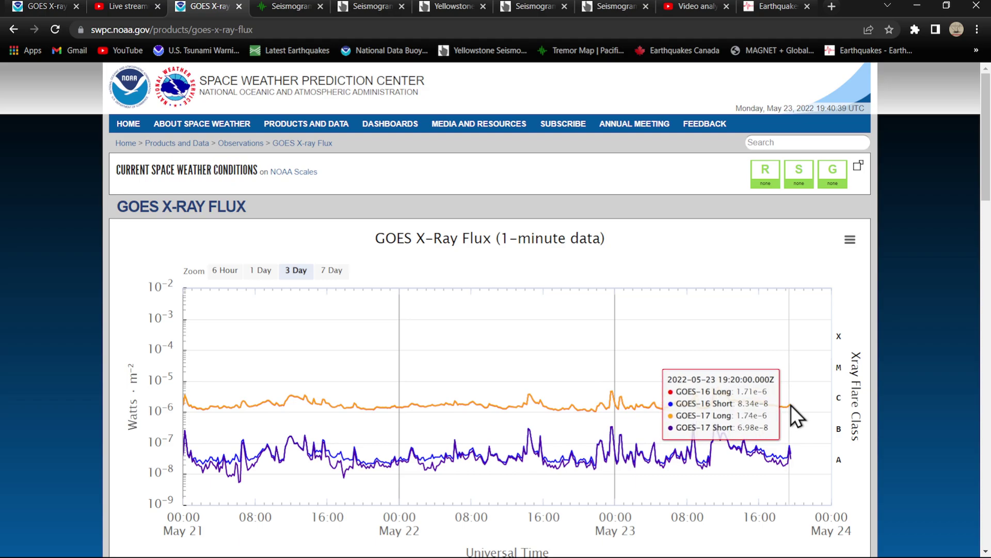
{"action": "scroll", "coordinate": [684, 421], "scroll_direction": "down", "scroll_amount": 5}
{"action": "scroll", "coordinate": [685, 420], "scroll_direction": "down", "scroll_amount": 3}
{"action": "scroll", "coordinate": [684, 420], "scroll_direction": "up", "scroll_amount": 8}
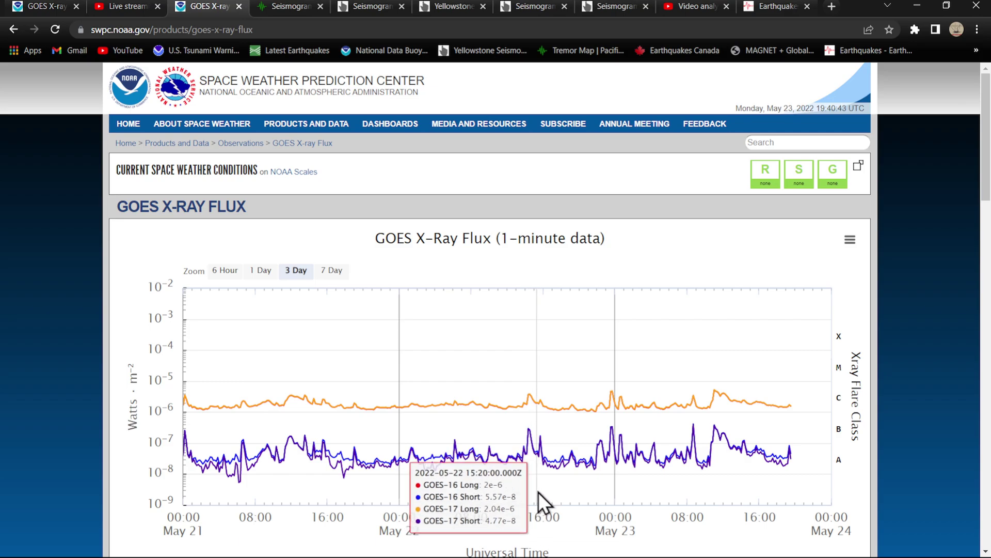
Step: Return to USGS Latest Earthquakes and pan the past-day M2.5+ world map to centre the Pacific
{"action": "left_click", "coordinate": [280, 6]}
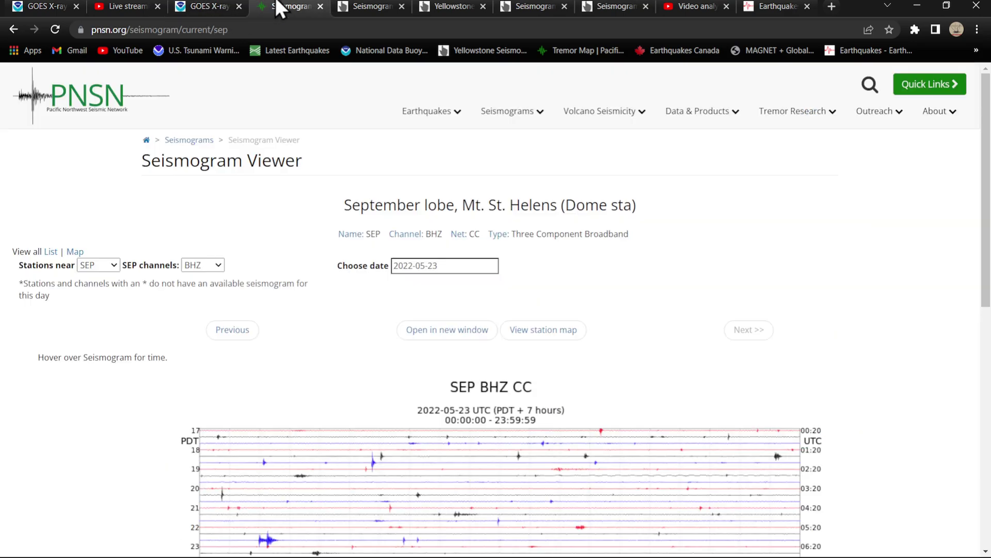
{"action": "left_click", "coordinate": [296, 50]}
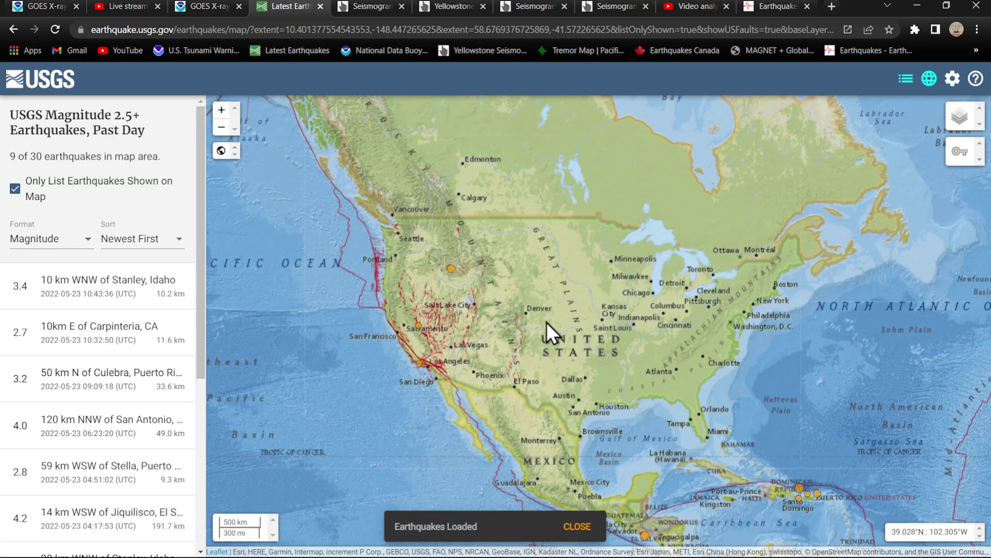
{"action": "scroll", "coordinate": [546, 322], "scroll_direction": "down", "scroll_amount": 5}
{"action": "left_click_drag", "start_coordinate": [464, 368], "coordinate": [544, 301]}
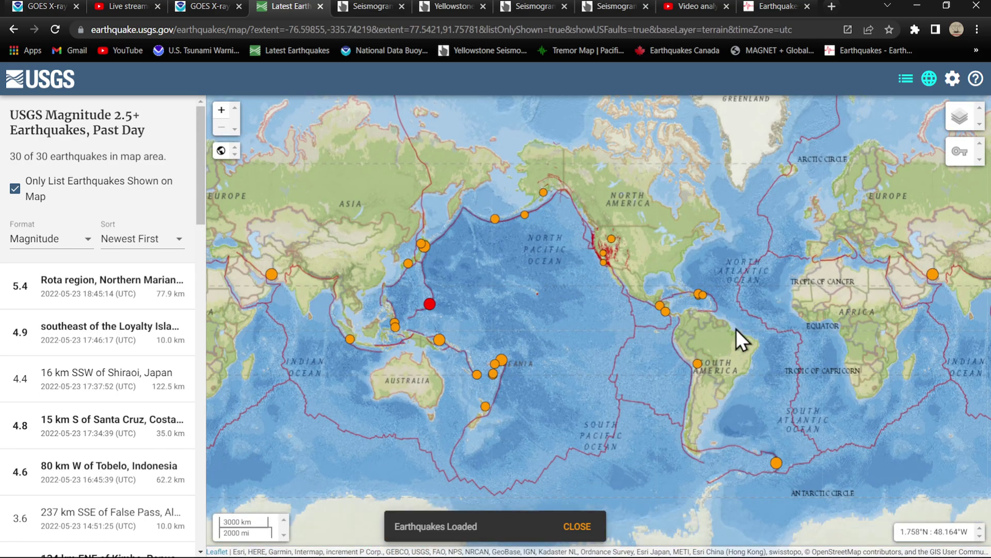
{"action": "left_click_drag", "start_coordinate": [737, 329], "coordinate": [580, 399]}
{"action": "left_click_drag", "start_coordinate": [904, 353], "coordinate": [752, 354]}
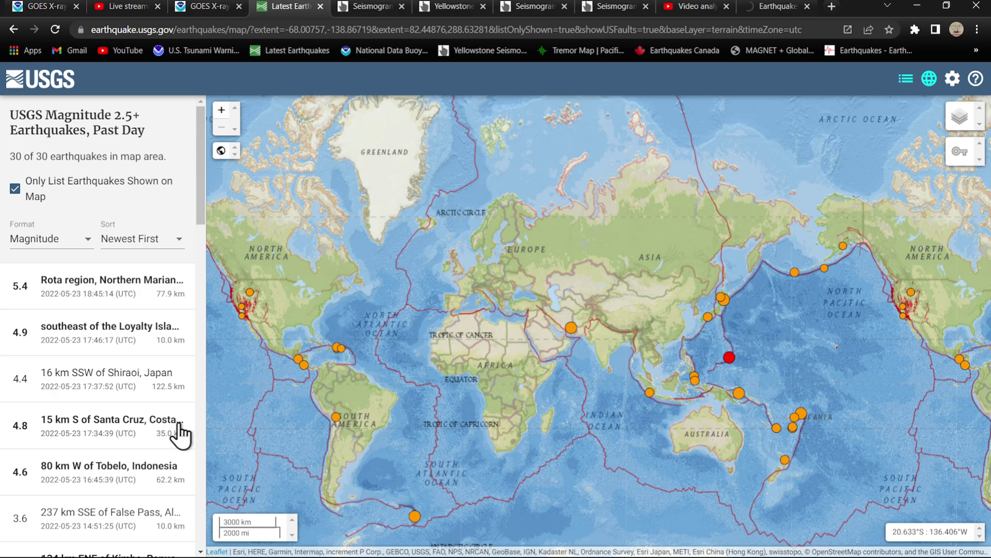
{"action": "left_click_drag", "start_coordinate": [542, 349], "coordinate": [458, 333]}
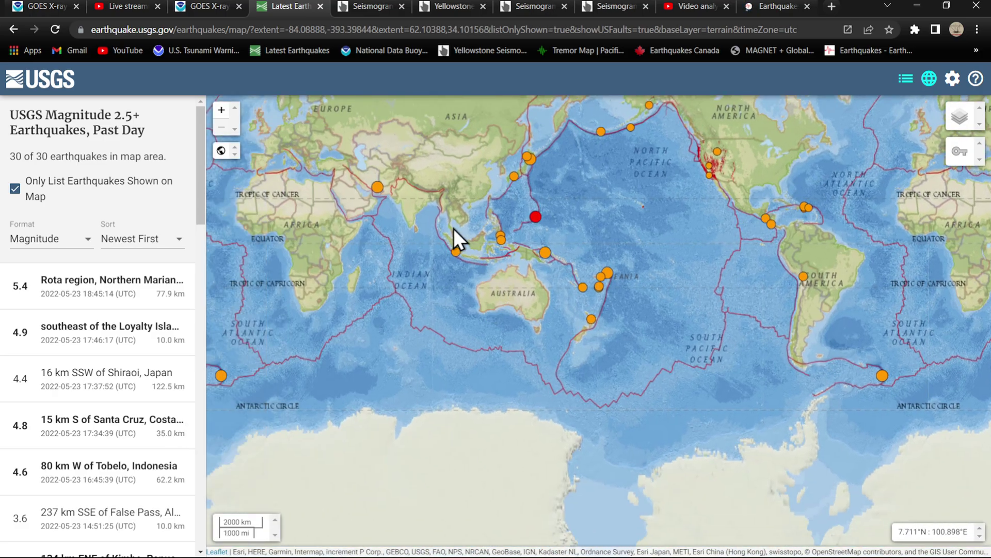
{"action": "left_click_drag", "start_coordinate": [453, 229], "coordinate": [566, 355]}
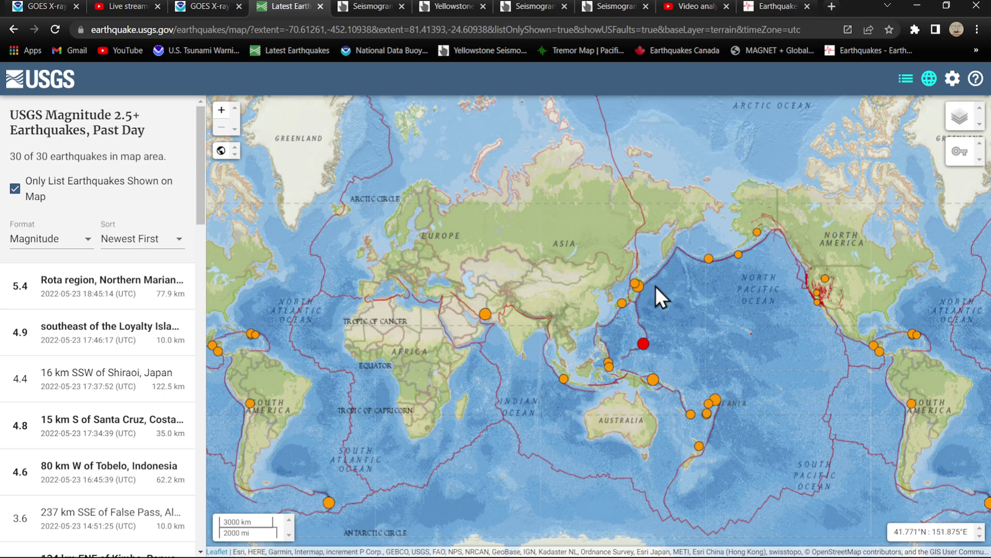
{"action": "scroll", "coordinate": [652, 290], "scroll_direction": "up", "scroll_amount": 1}
{"action": "scroll", "coordinate": [672, 353], "scroll_direction": "up", "scroll_amount": 1}
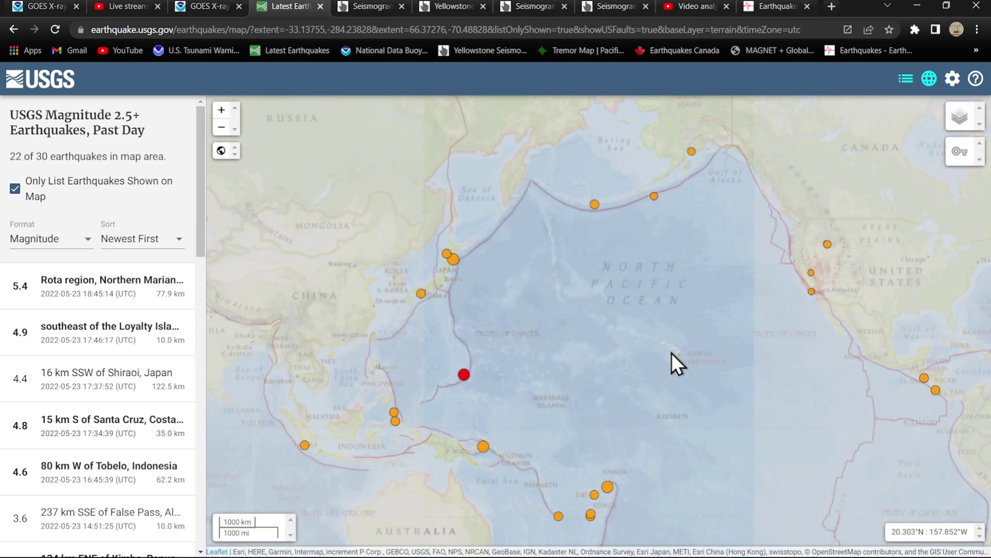
{"action": "scroll", "coordinate": [672, 352], "scroll_direction": "down", "scroll_amount": 1}
{"action": "scroll", "coordinate": [694, 308], "scroll_direction": "down", "scroll_amount": 1}
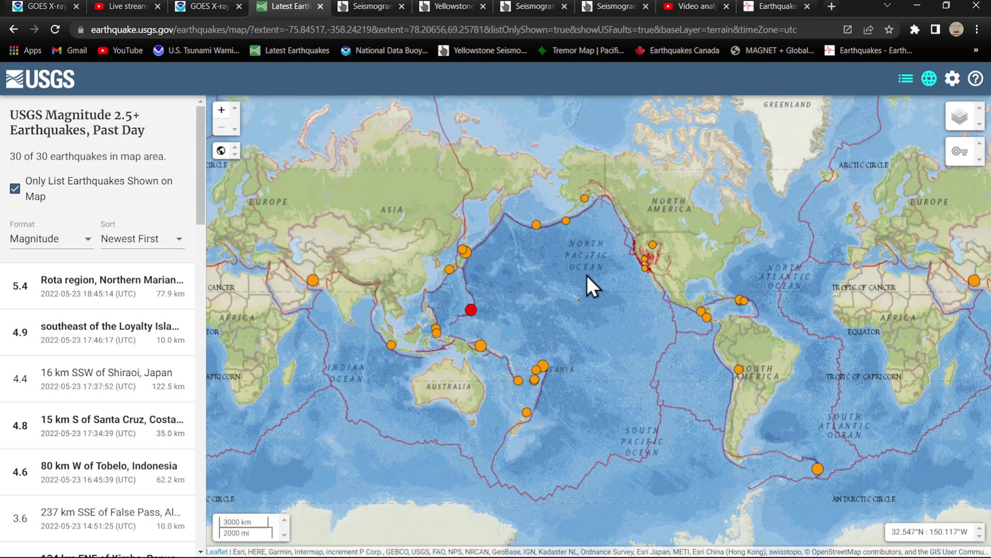